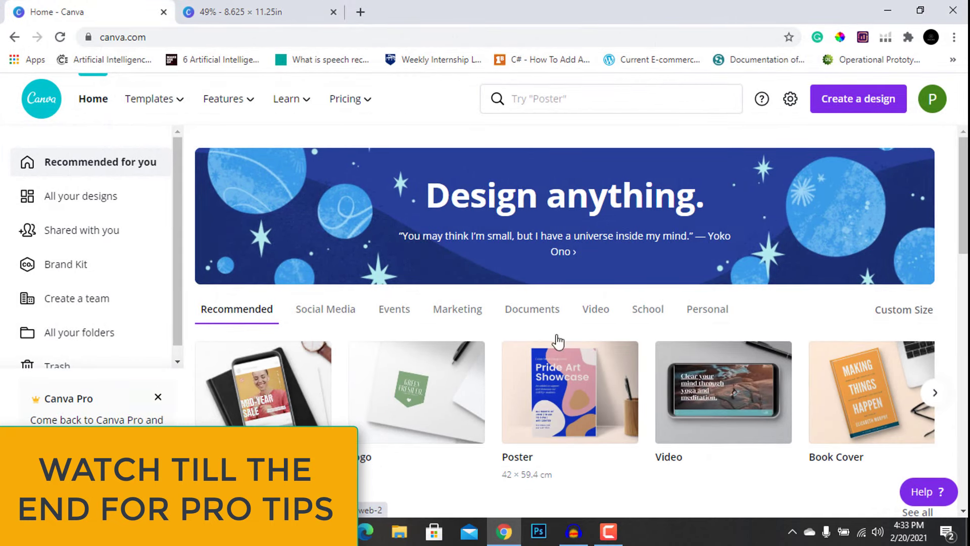
Review the first three quote coloring pages in the existing 8.625 × 11.25 in design, and close that design.
left_click(286, 6)
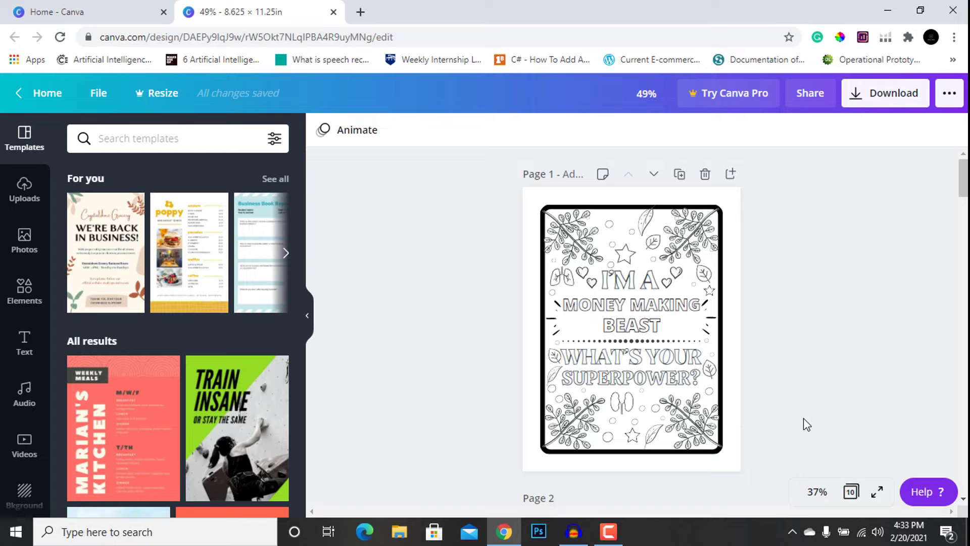
scroll(803, 425, "down", 1)
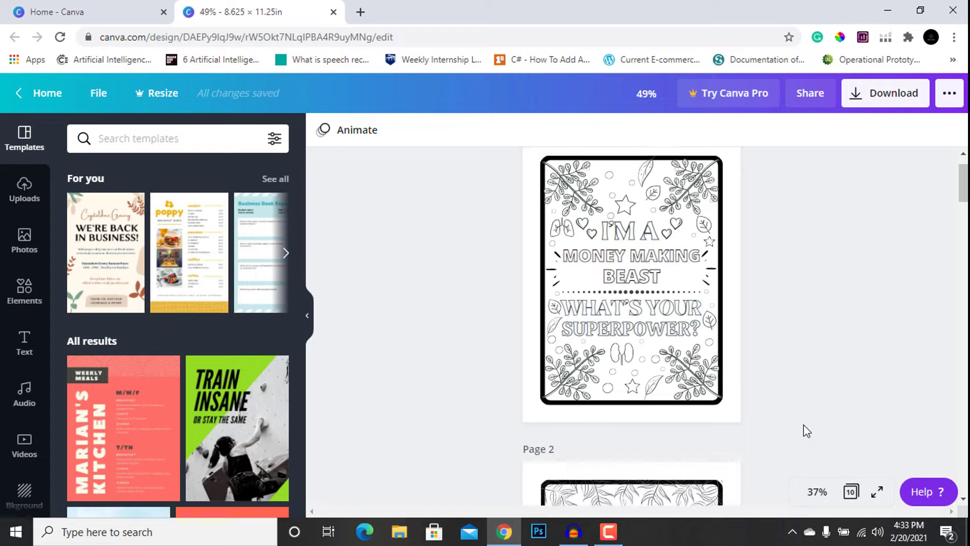
scroll(803, 424, "down", 5)
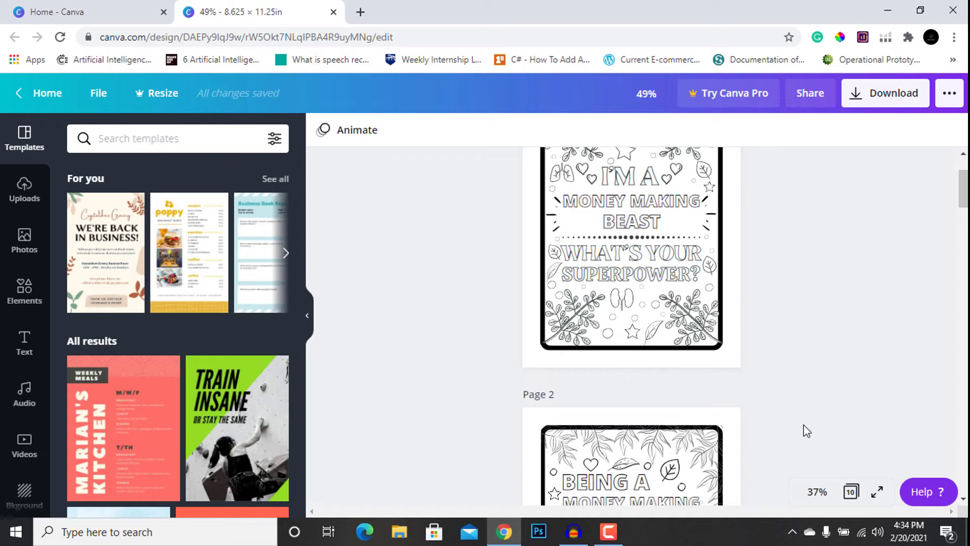
scroll(803, 425, "down", 1)
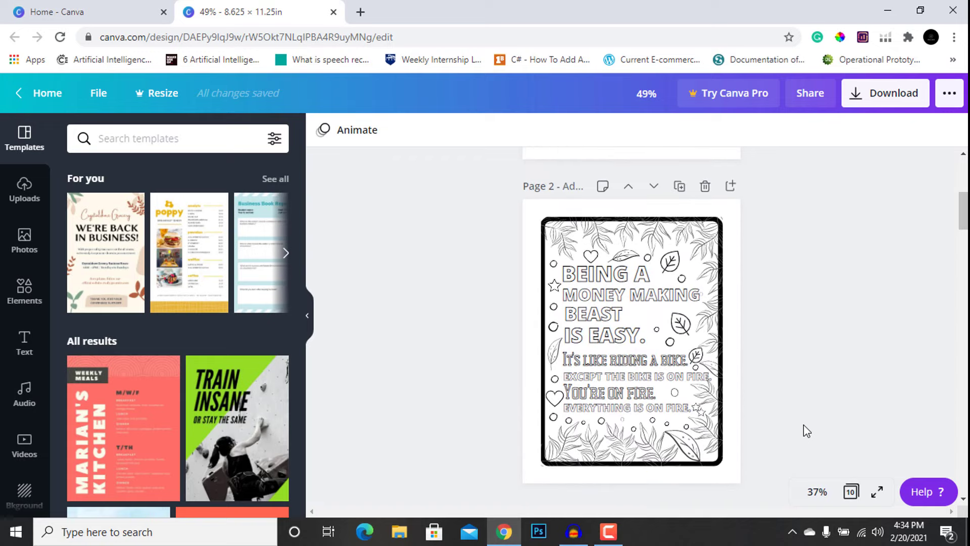
scroll(803, 424, "down", 6)
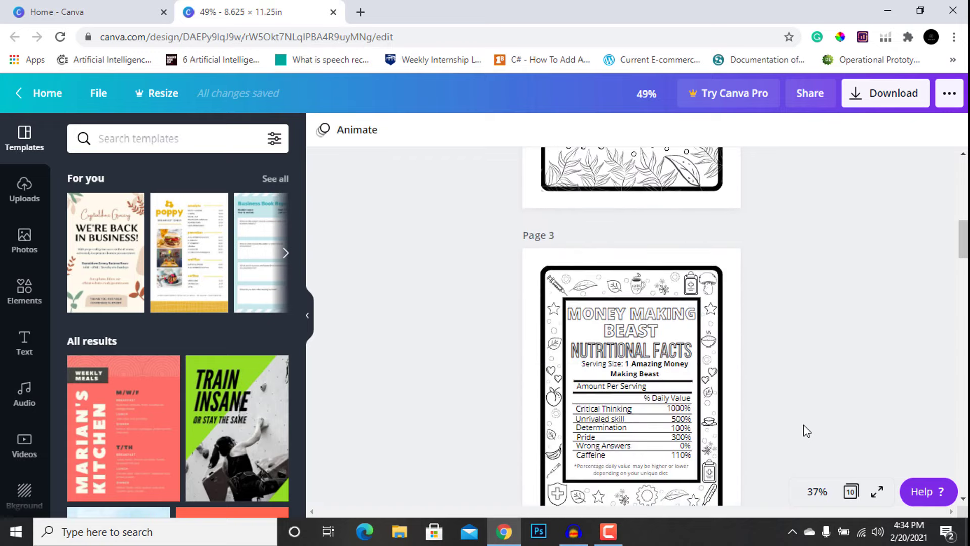
scroll(804, 425, "down", 1)
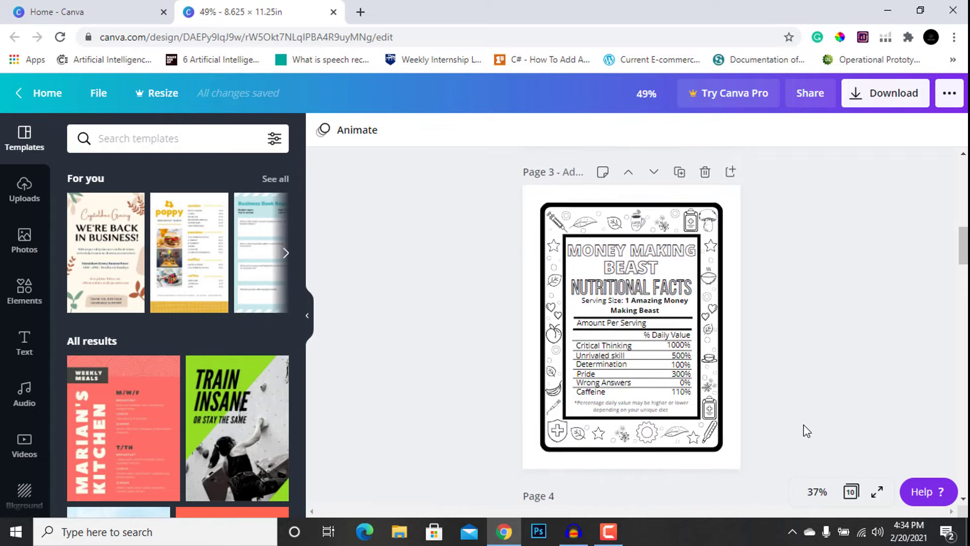
scroll(803, 424, "up", 12)
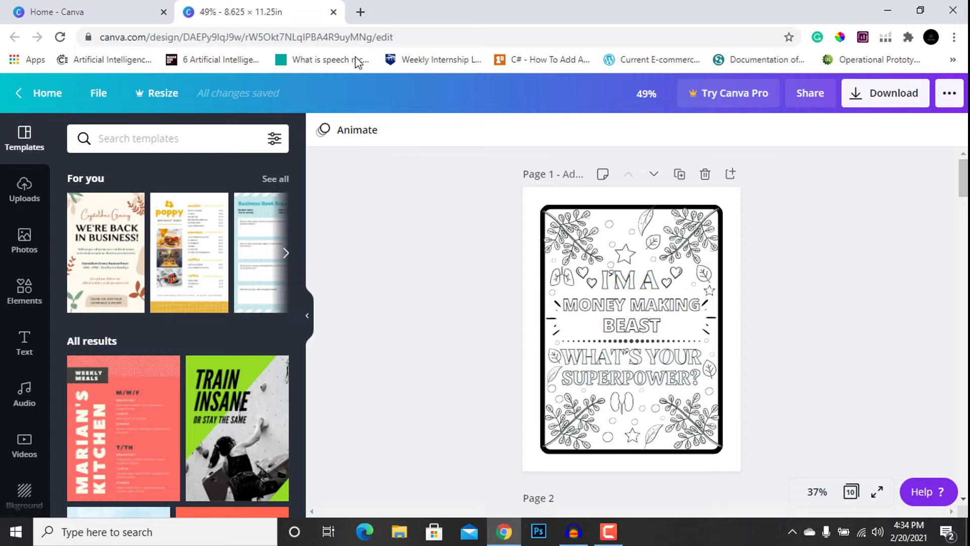
left_click(333, 12)
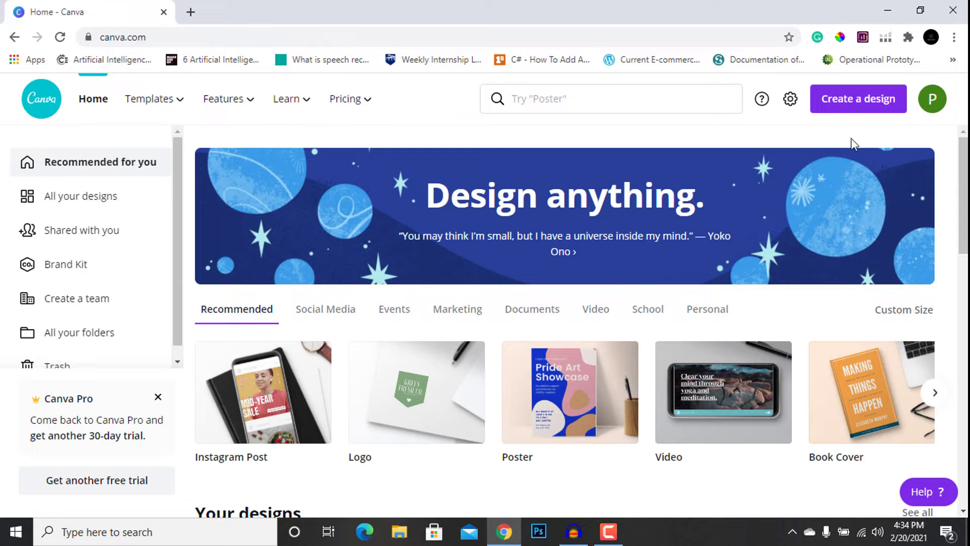
Create a new custom-size design 8.625 in wide and 11.25 in high, and show its margins.
left_click(865, 109)
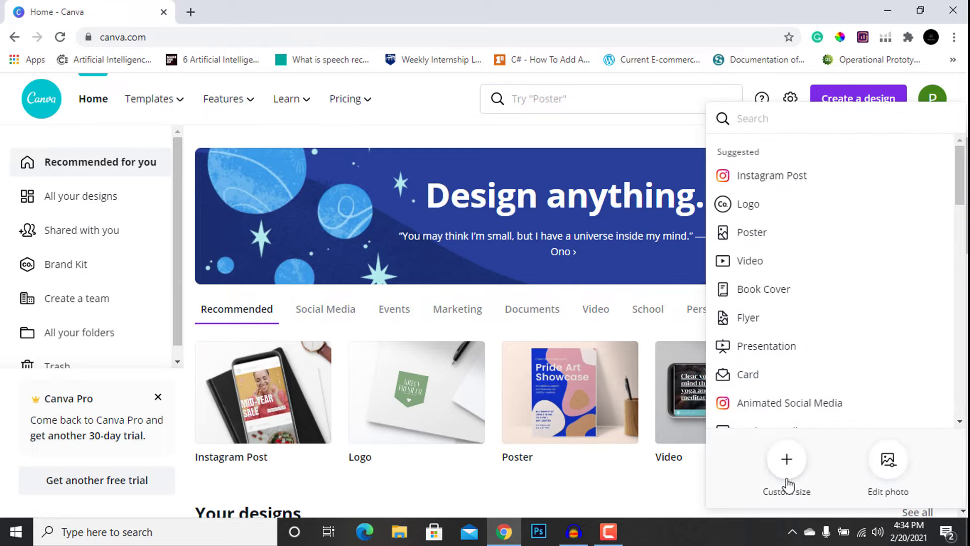
left_click(786, 485)
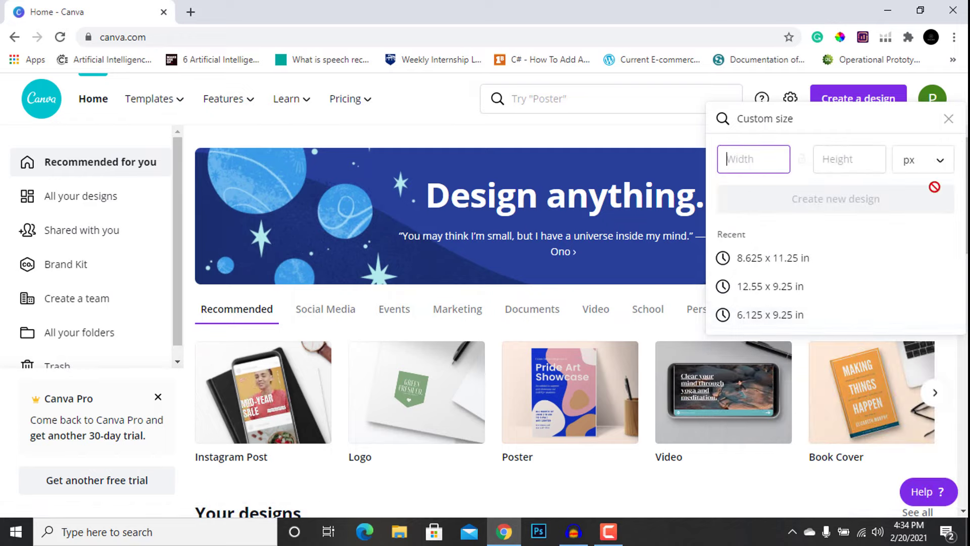
left_click(943, 161)
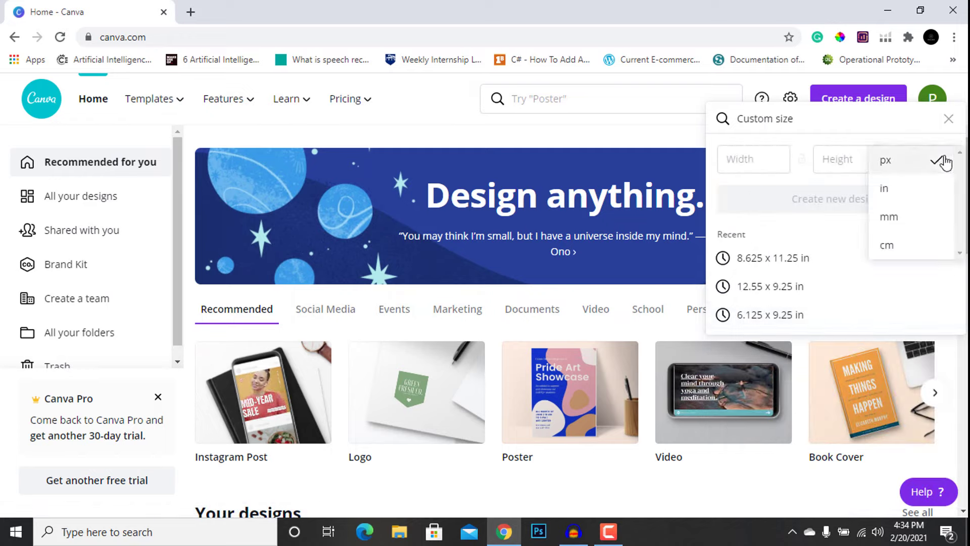
left_click(906, 192)
left_click(758, 165)
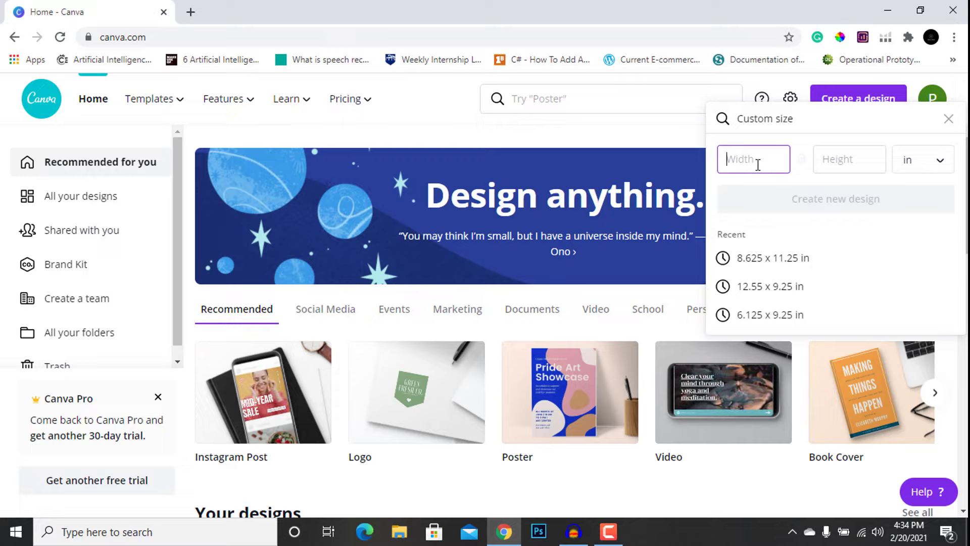
type("8.625")
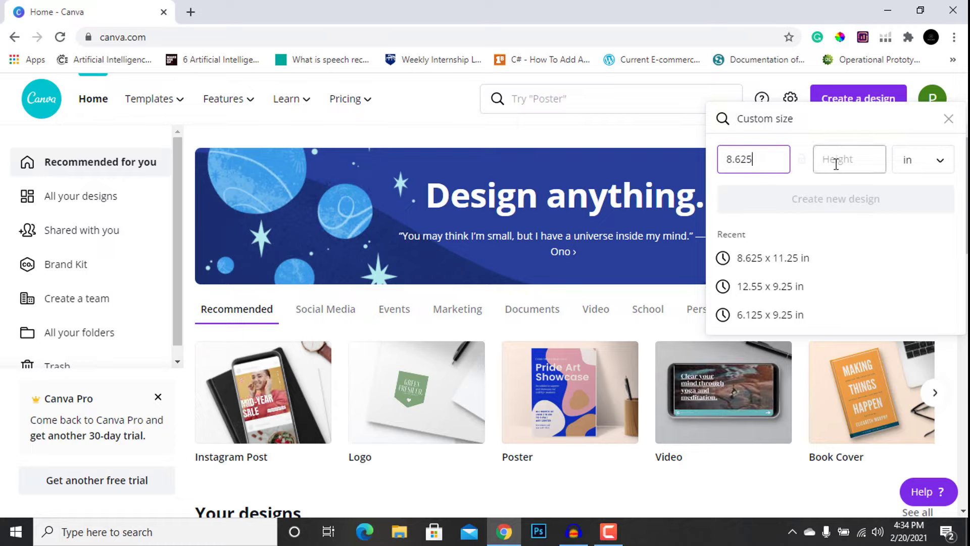
left_click(836, 165)
type("11.25")
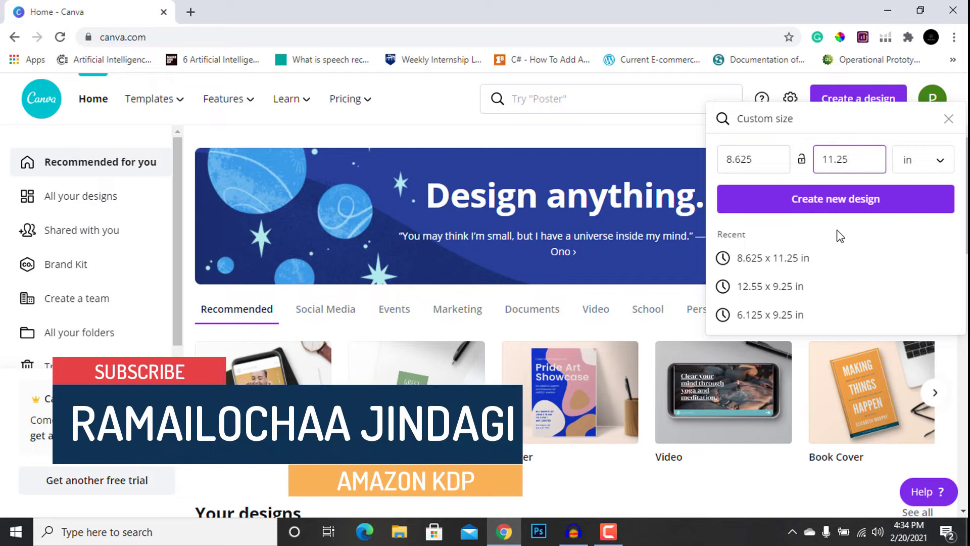
left_click(849, 209)
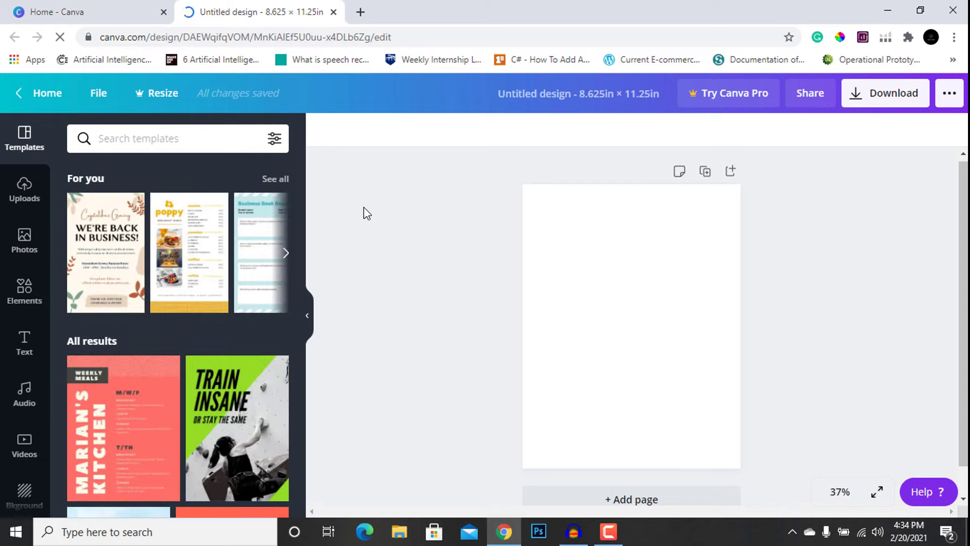
left_click(101, 102)
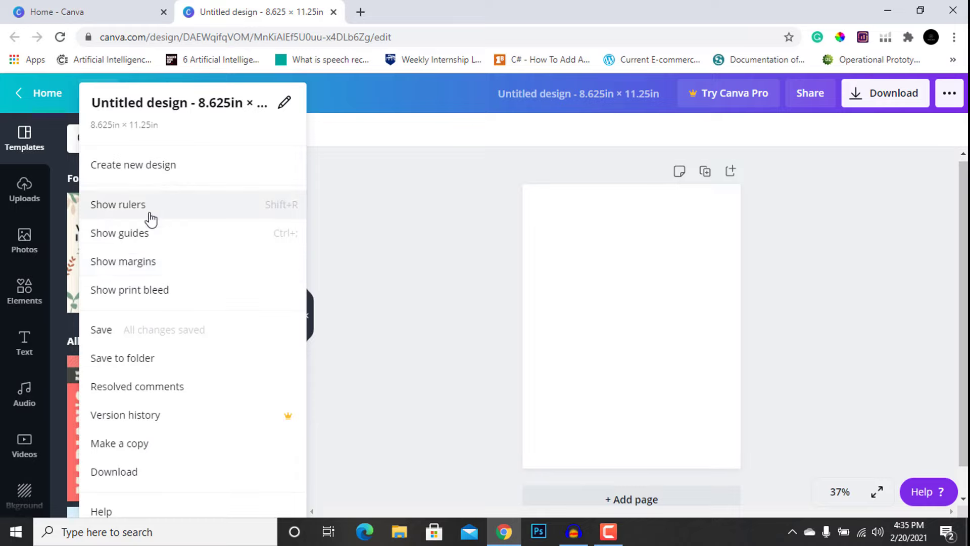
left_click(136, 263)
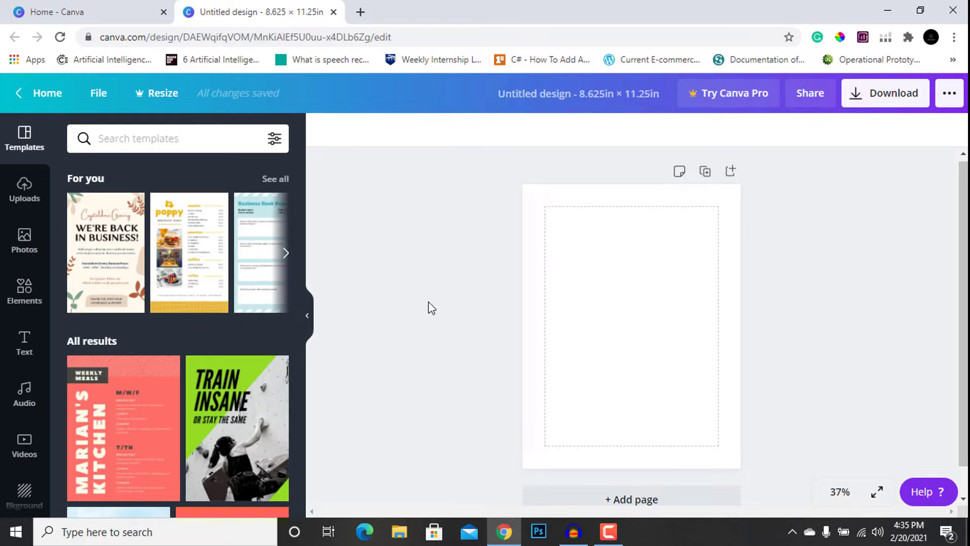
Add a heading reading "LIFE" and move it into the upper half of the page, near the vertical centre line.
left_click(23, 341)
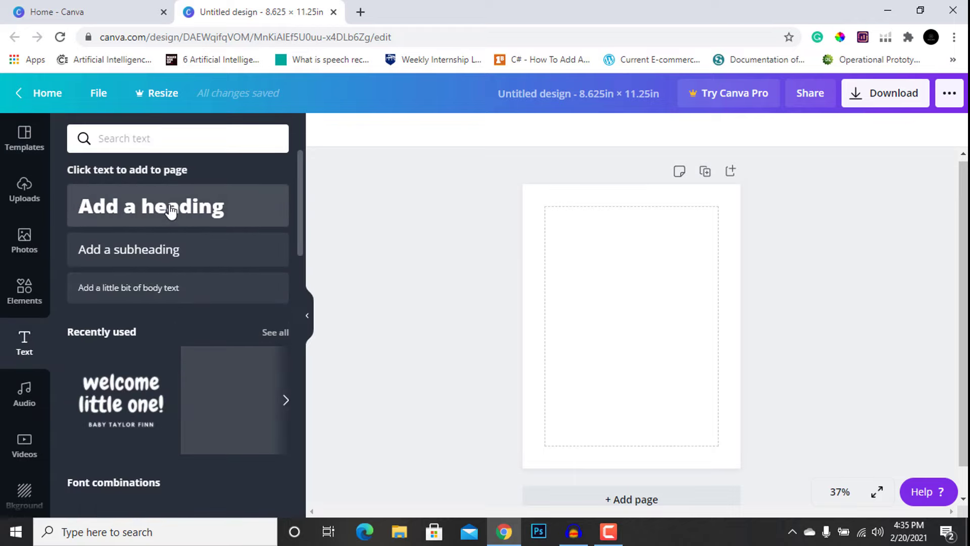
left_click(171, 212)
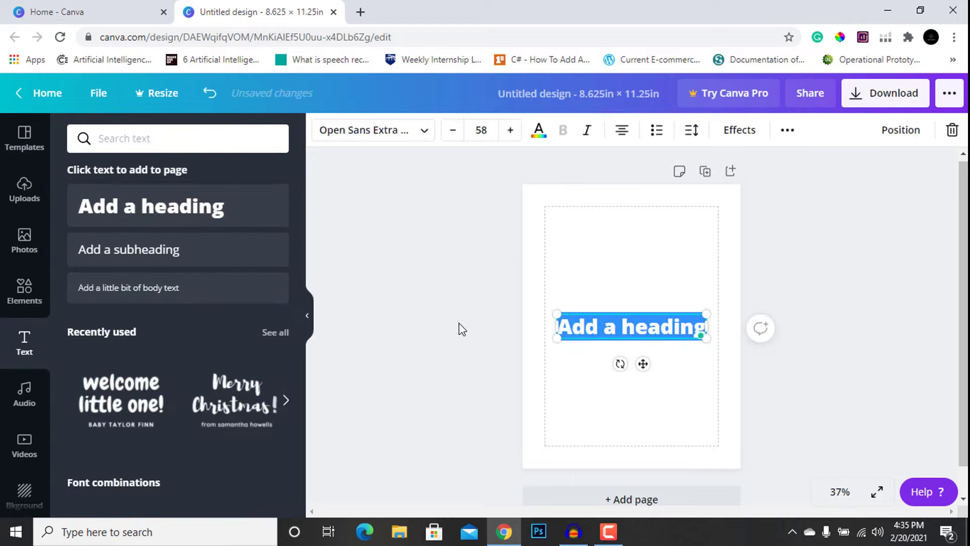
type("LIFE")
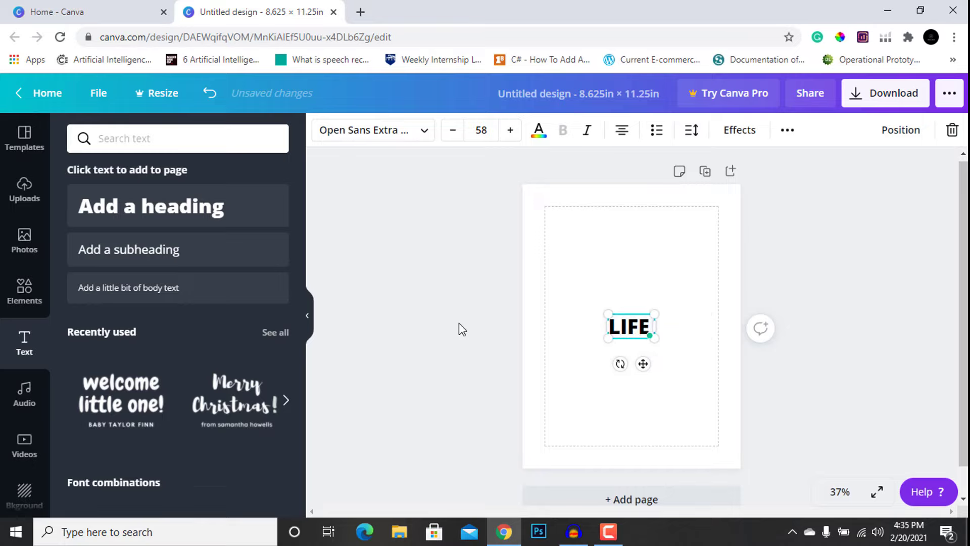
left_click(808, 308)
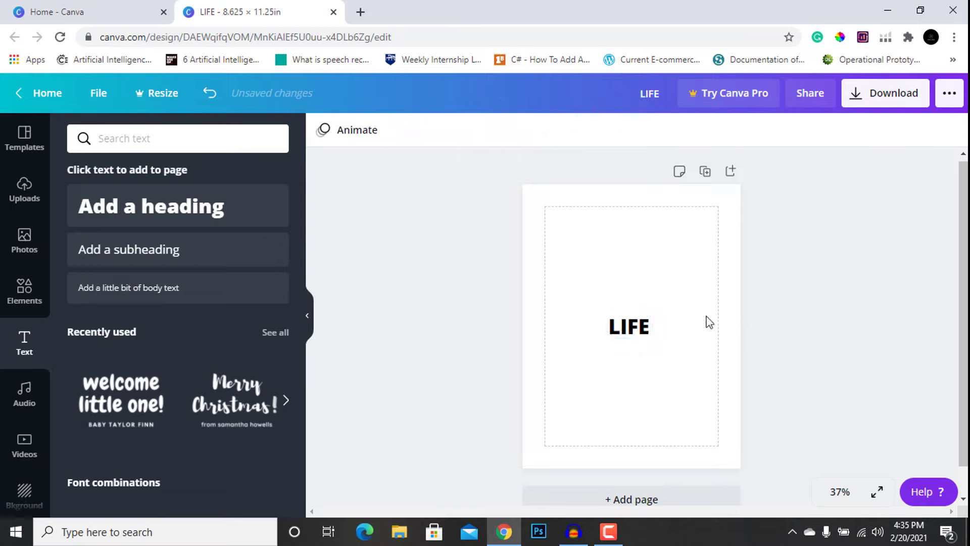
left_click(628, 331)
left_click_drag(628, 333, 633, 279)
key("Escape")
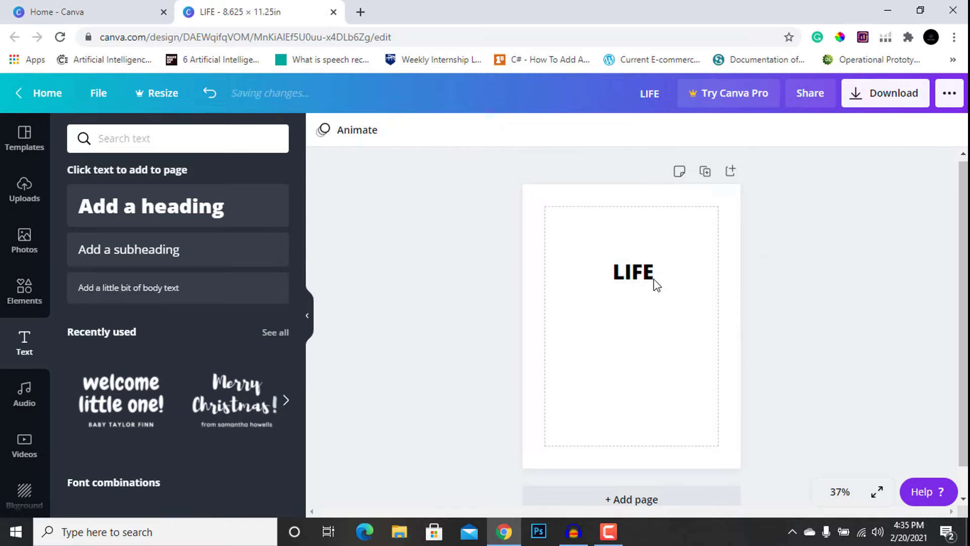
Duplicate the "LIFE" heading, place the copy at the page centre and change its text to "IS".
left_click(649, 285)
key("ctrl+d")
left_click_drag(649, 286, 645, 339)
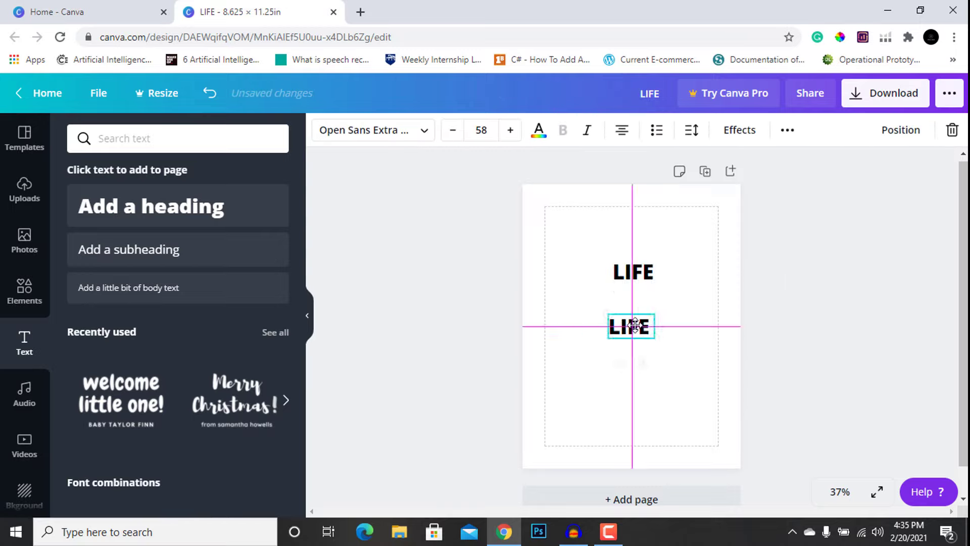
double_click(636, 325)
type("IS")
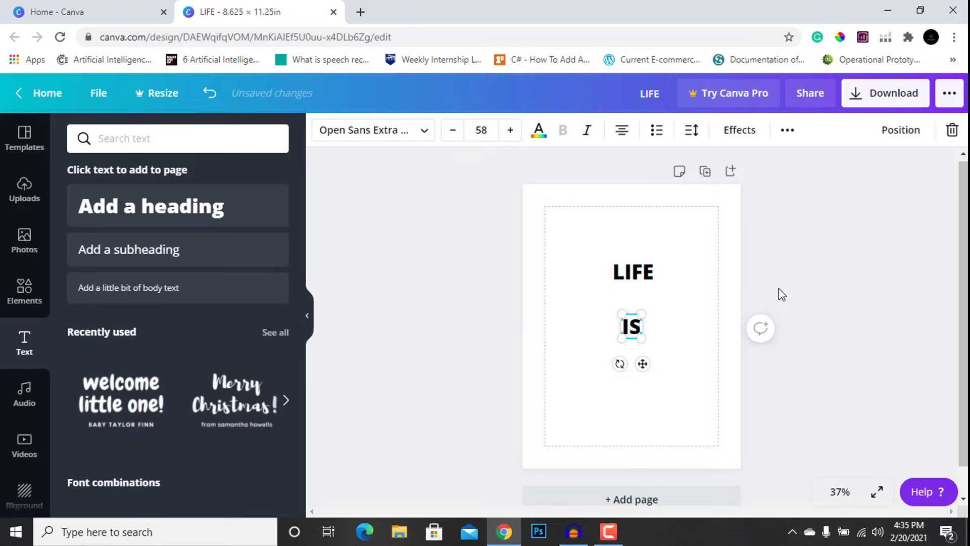
left_click(781, 295)
Duplicate the "IS" text, place the copy just below it and change its text to "BEAUTIFUL".
left_click(635, 336)
left_click_drag(634, 335, 634, 368)
double_click(634, 367)
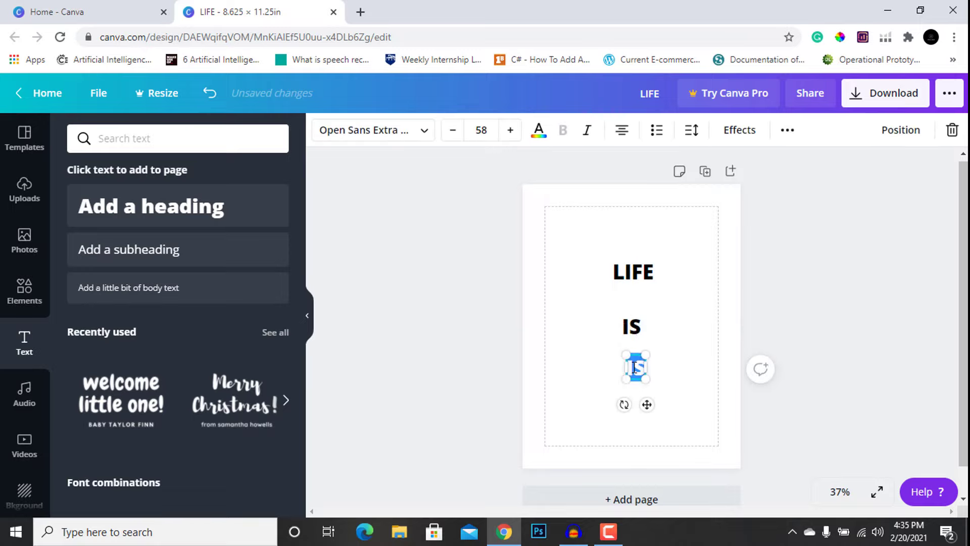
type("BEAUTIFUL")
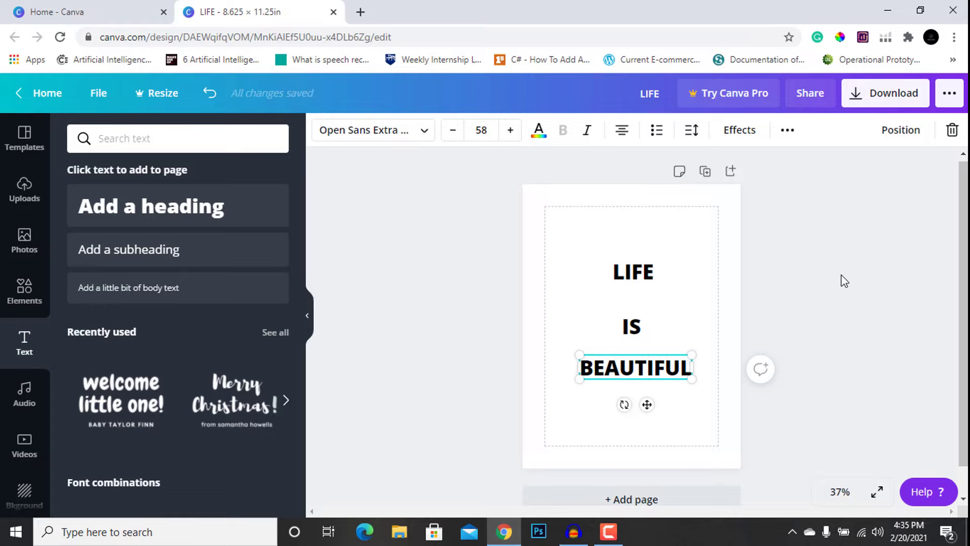
left_click(722, 299)
Move "IS" and "BEAUTIFUL" up to bring the words closer to "LIFE", keeping "IS" centred on the page.
left_click(632, 326)
left_click_drag(637, 319, 635, 309)
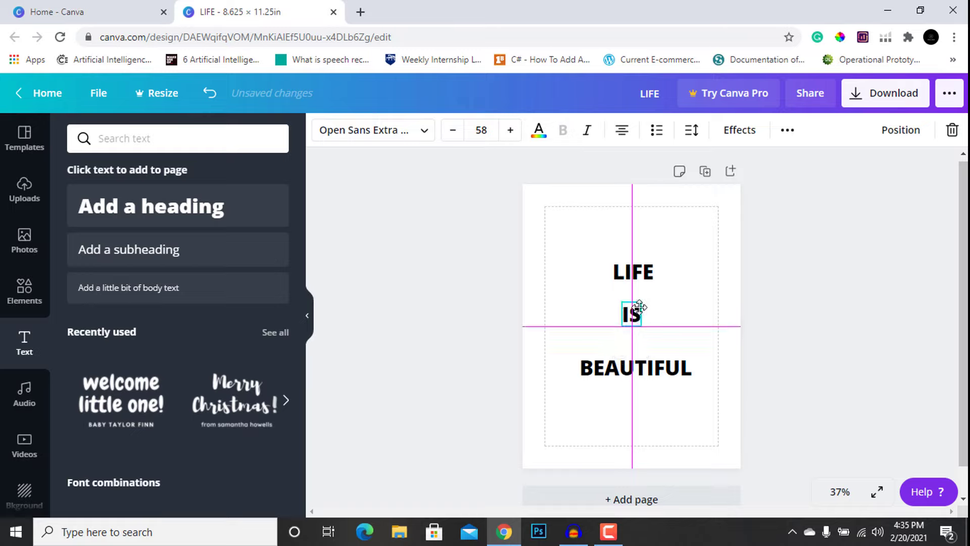
left_click_drag(657, 366, 668, 349)
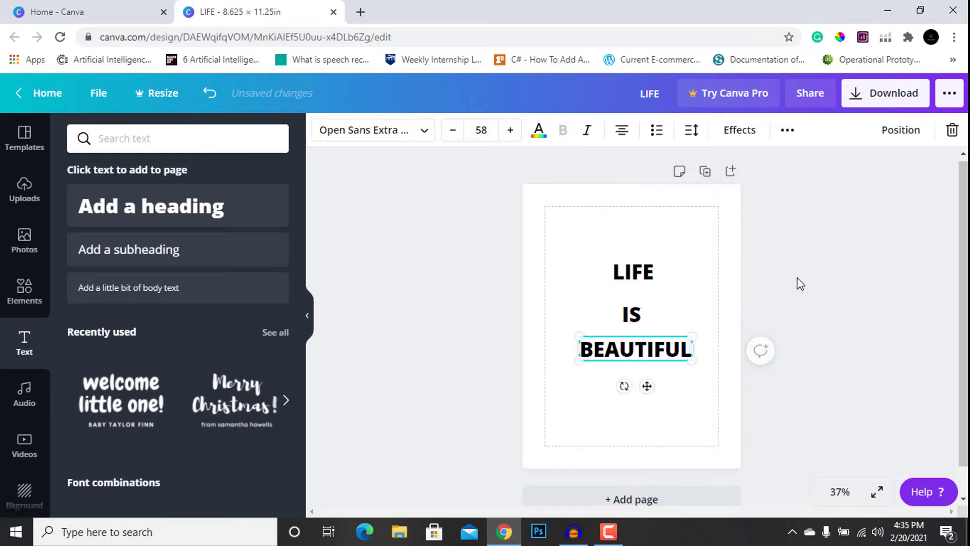
Increase the font size of "LIFE", "IS" and "BEAUTIFUL" together to 73.
left_click_drag(696, 265, 605, 396)
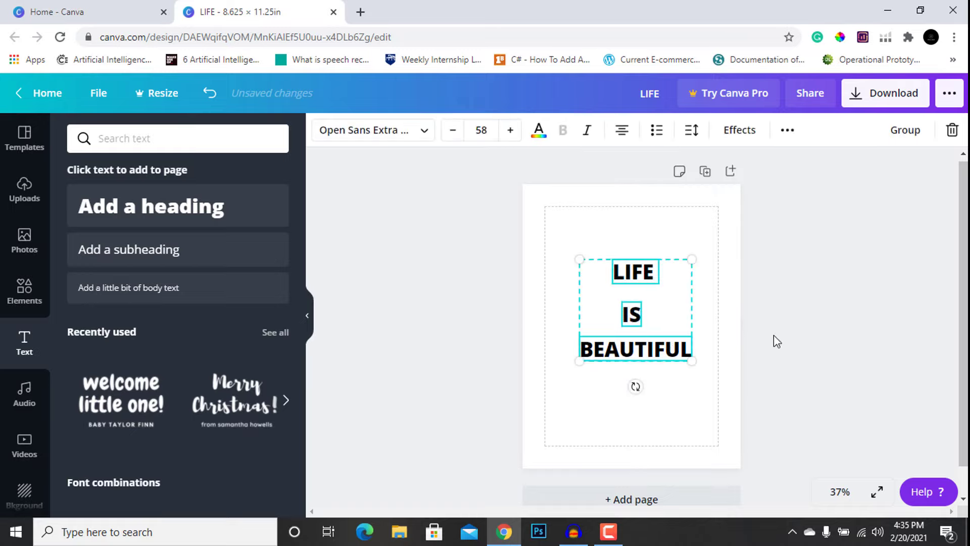
left_click(509, 138)
double_click(509, 137)
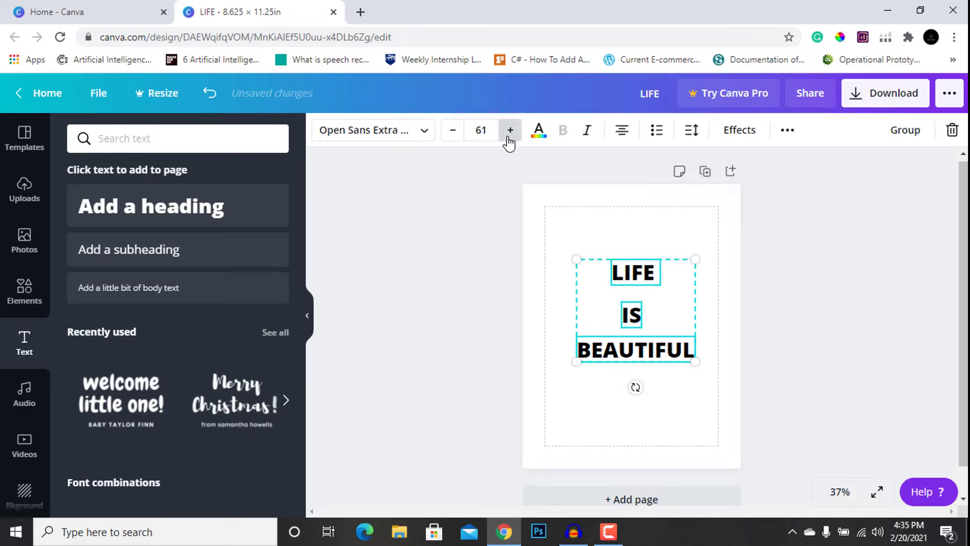
triple_click(509, 137)
double_click(509, 137)
double_click(508, 137)
triple_click(509, 137)
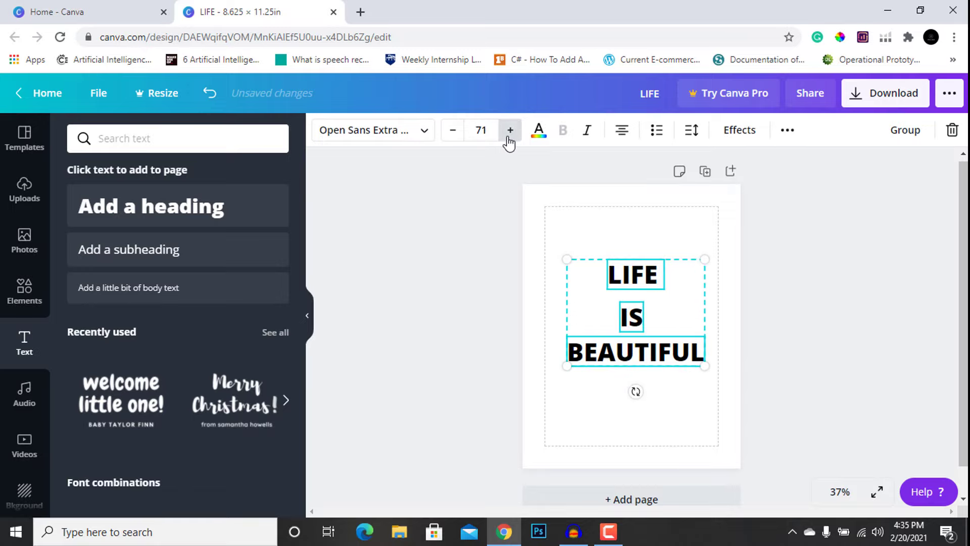
double_click(509, 138)
left_click(415, 374)
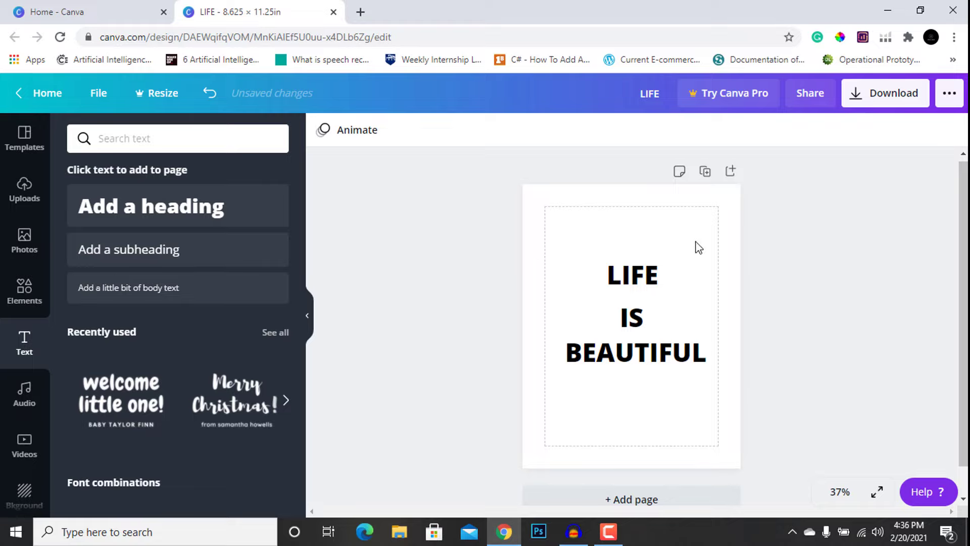
Move "BEAUTIFUL" and "IS" slightly up to even out the spacing between the three enlarged words.
left_click_drag(665, 361, 665, 354)
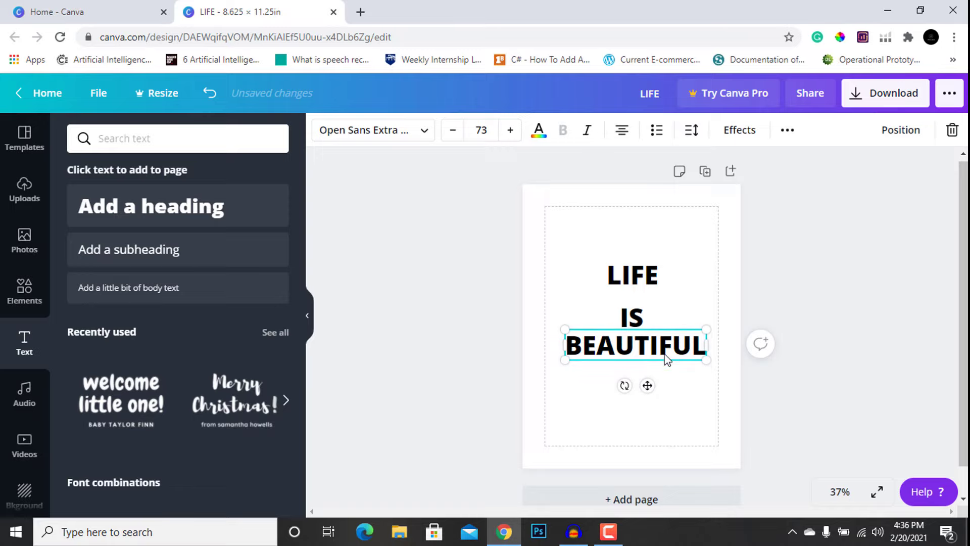
left_click_drag(637, 316, 638, 319)
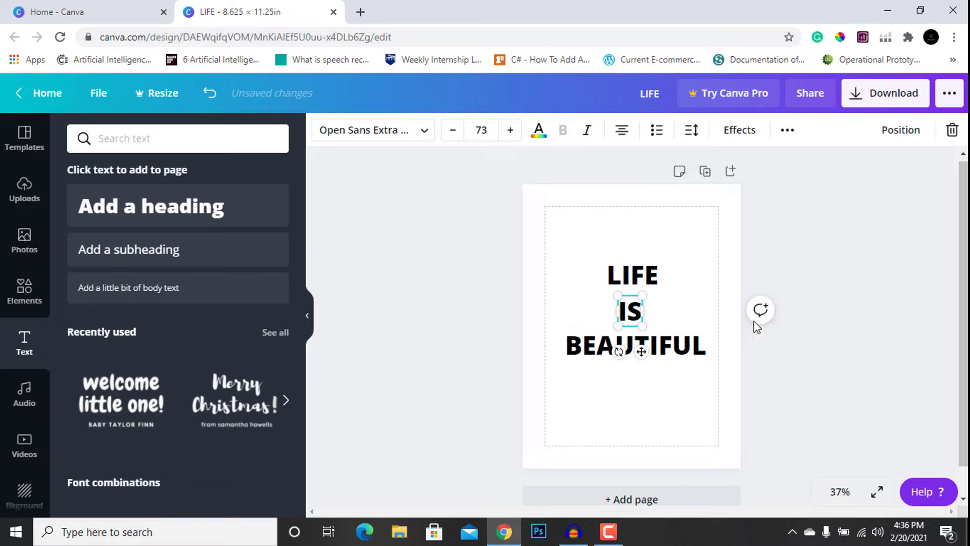
left_click(760, 309)
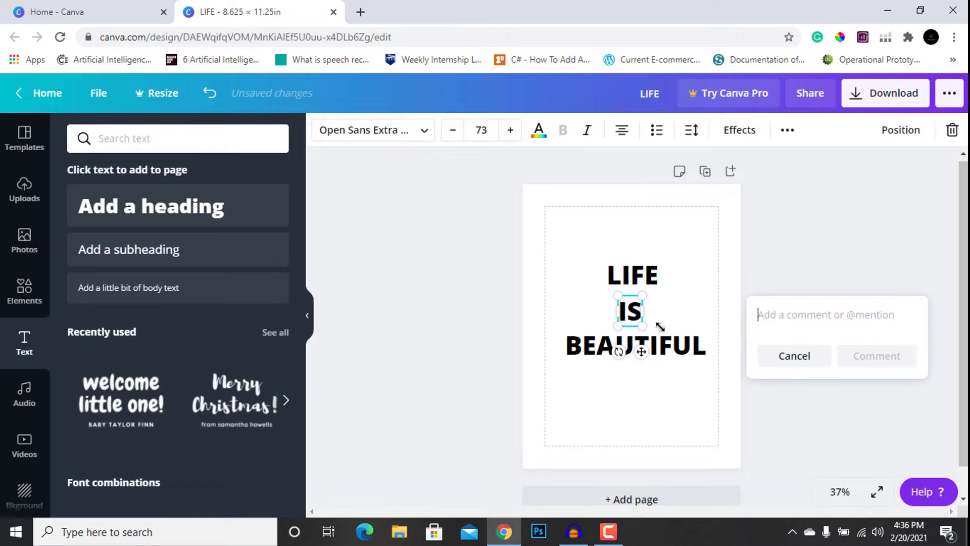
Nudge "BEAUTIFUL" slightly up and "LIFE" slightly to the left to refine the alignment of the three words.
left_click(768, 351)
left_click(669, 346)
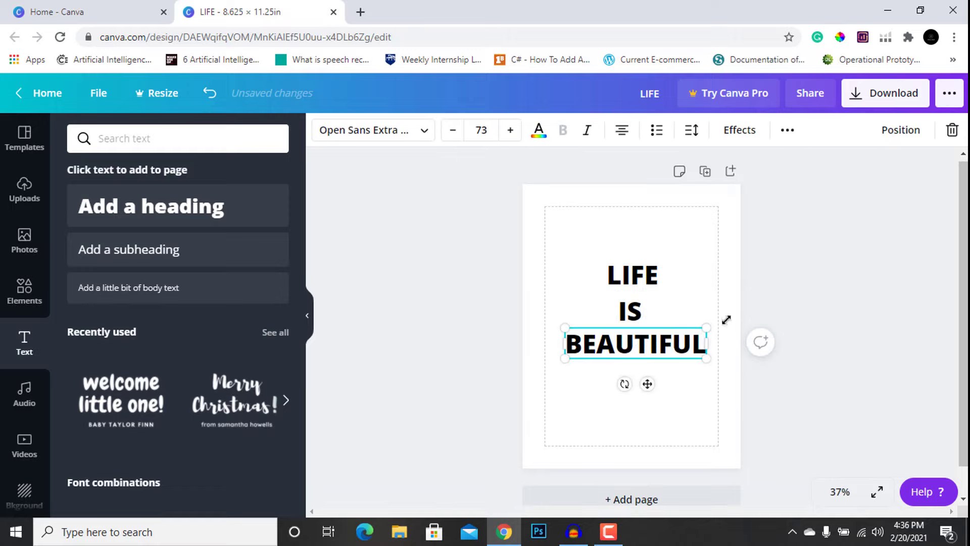
left_click(794, 289)
right_click(642, 269)
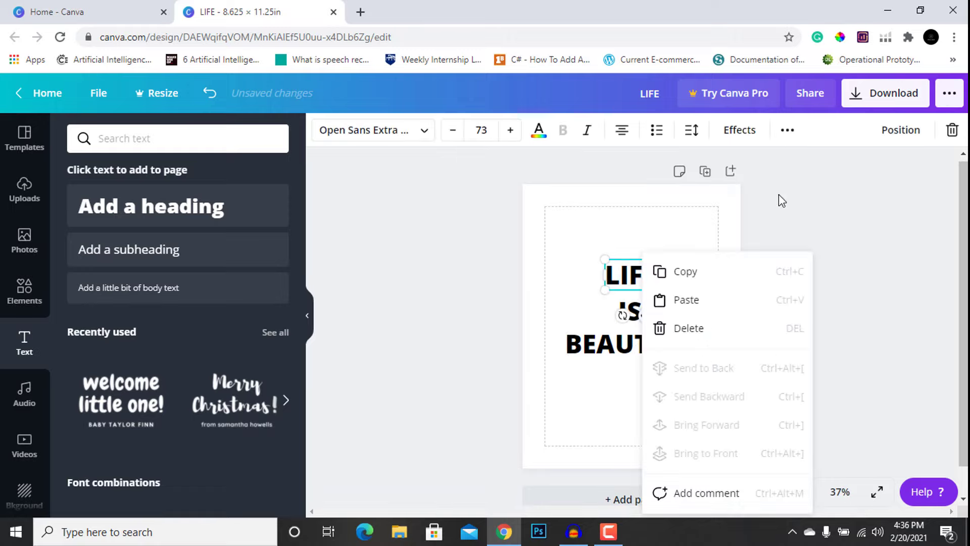
left_click(705, 237)
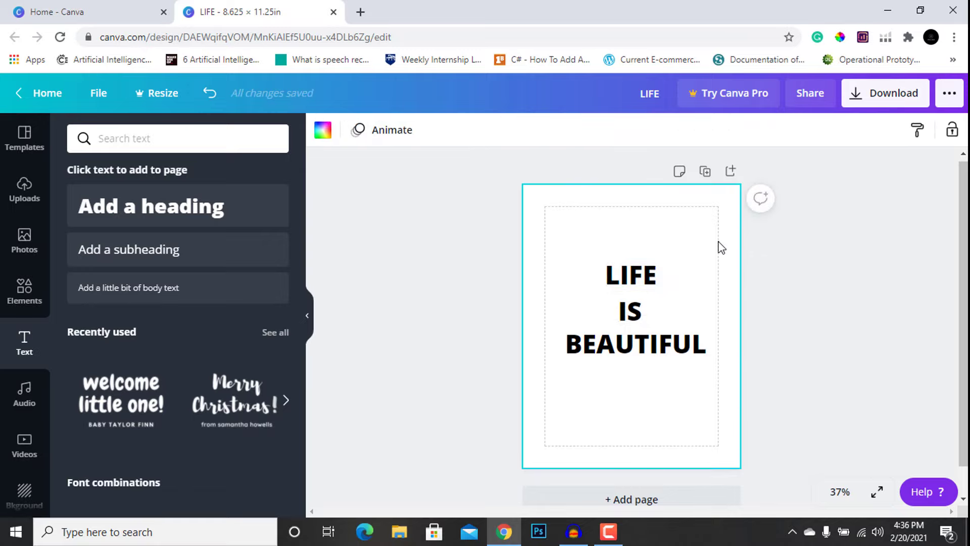
Apply the Hollow text effect to "LIFE", "IS" and "BEAUTIFUL" together.
left_click(644, 275)
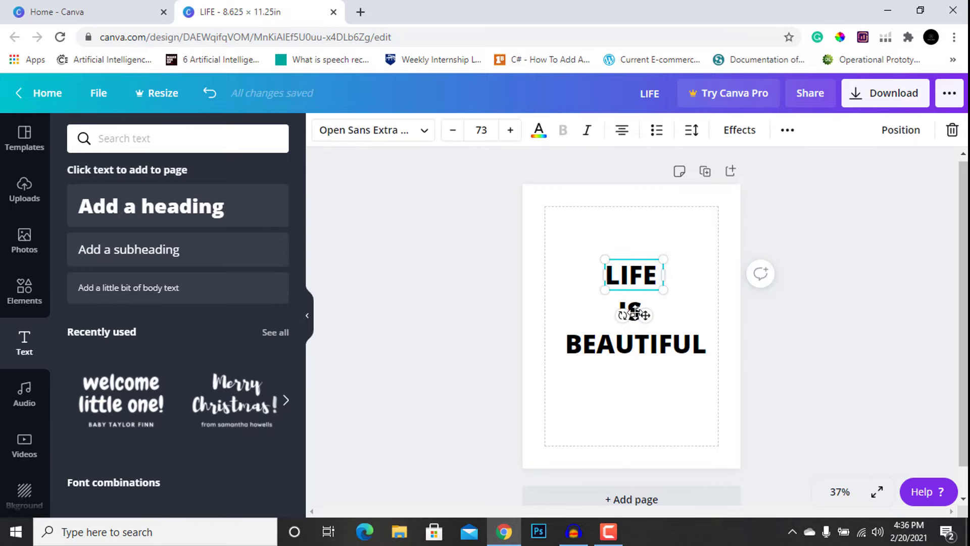
left_click(642, 341)
left_click(639, 315, "shift")
left_click(643, 276, "shift")
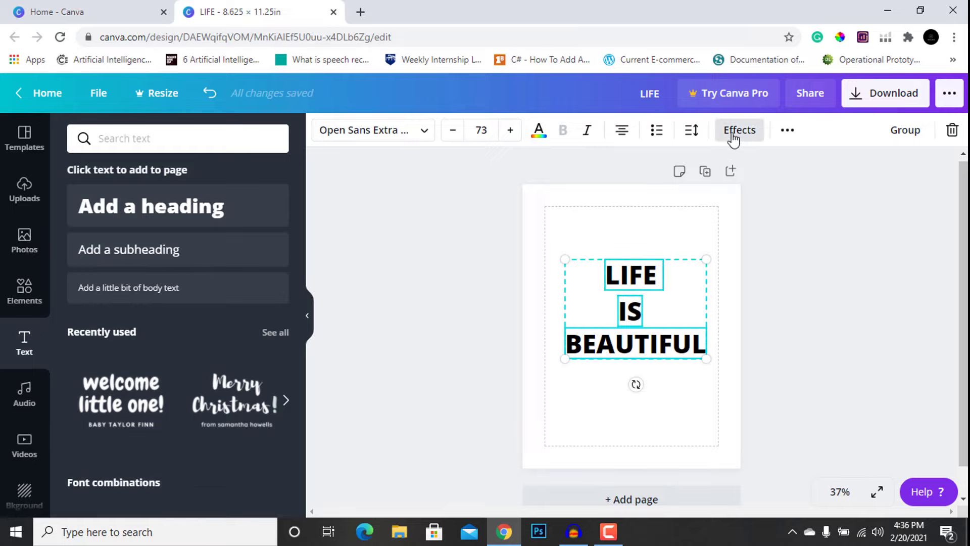
left_click(751, 136)
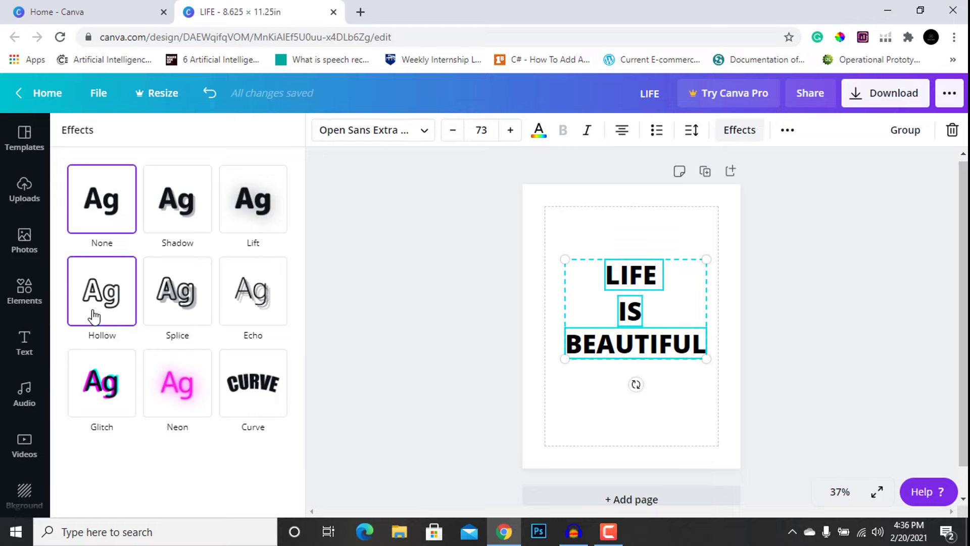
left_click(111, 305)
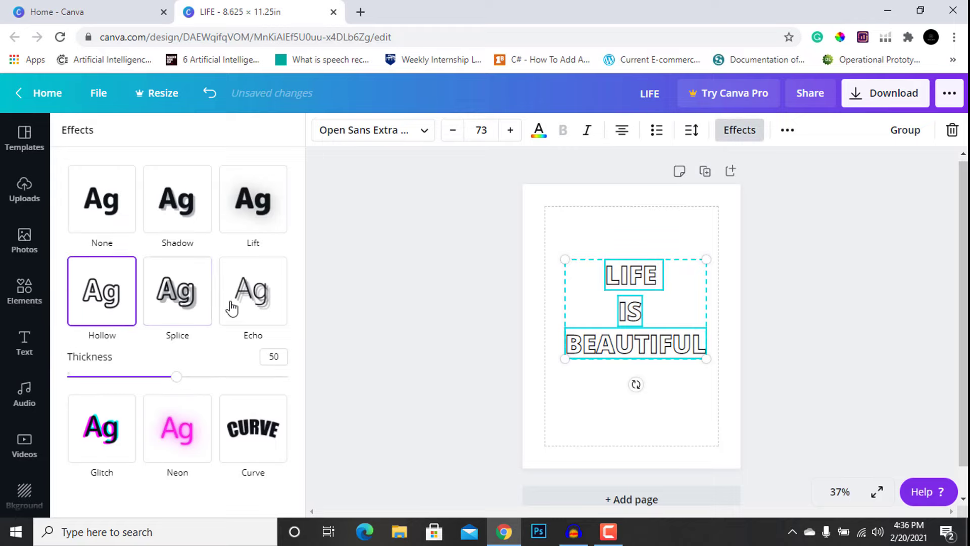
left_click(476, 356)
left_click(475, 357)
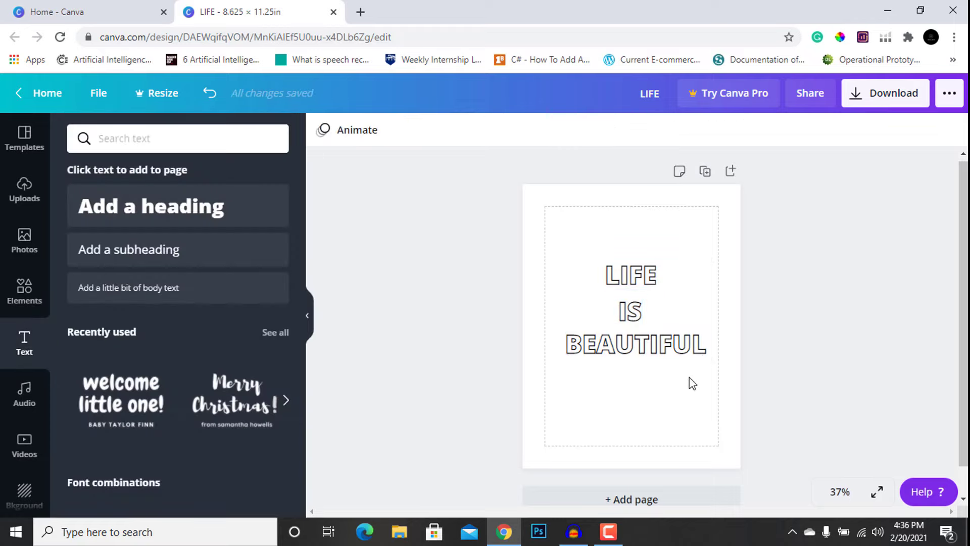
Move "LIFE" slightly down and "BEAUTIFUL" slightly up so both outlined words sit closer to "IS".
left_click(644, 286)
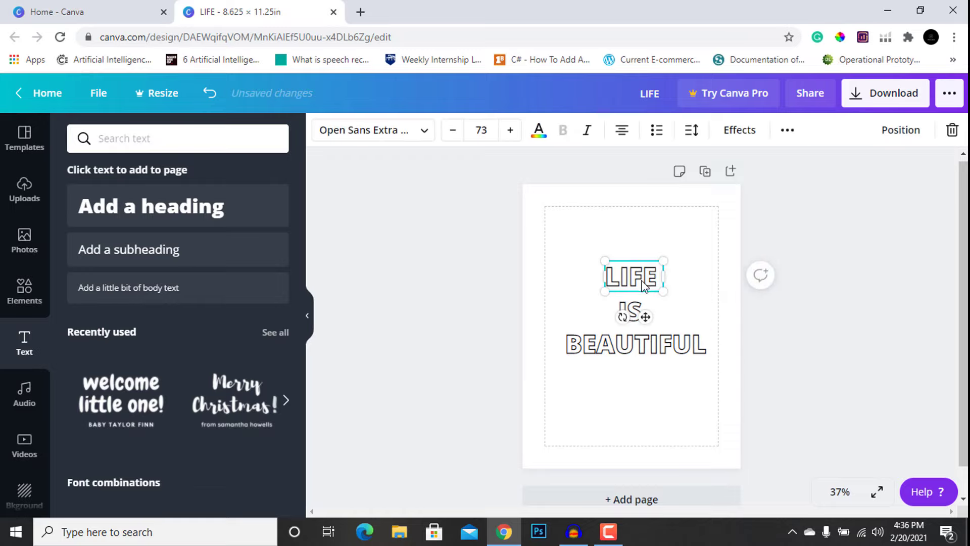
left_click_drag(643, 285, 644, 286)
left_click(787, 348)
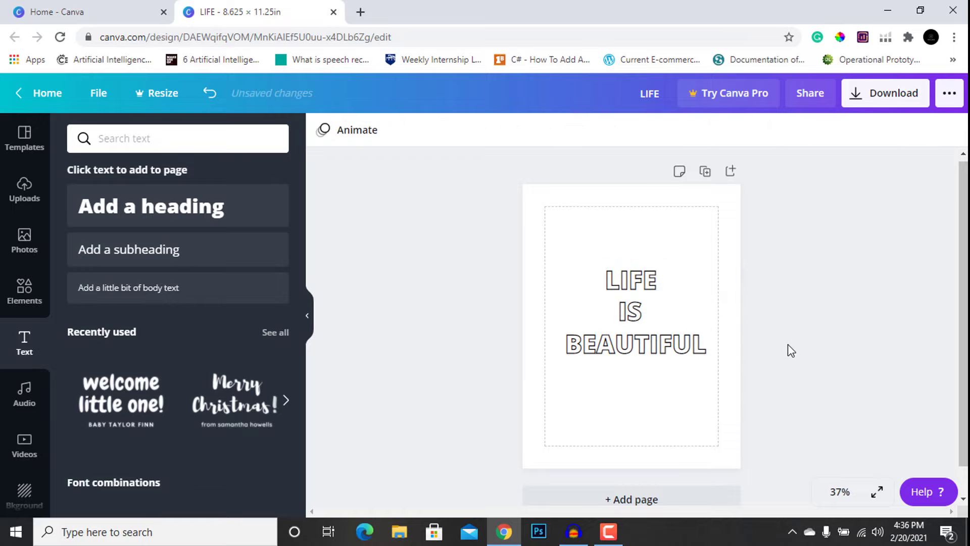
left_click(687, 346)
left_click_drag(688, 348, 687, 346)
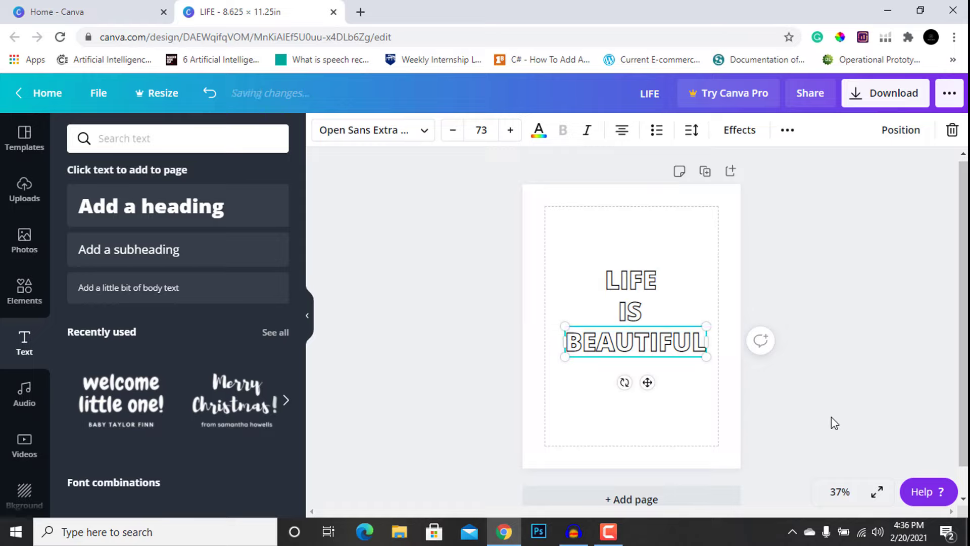
left_click(833, 421)
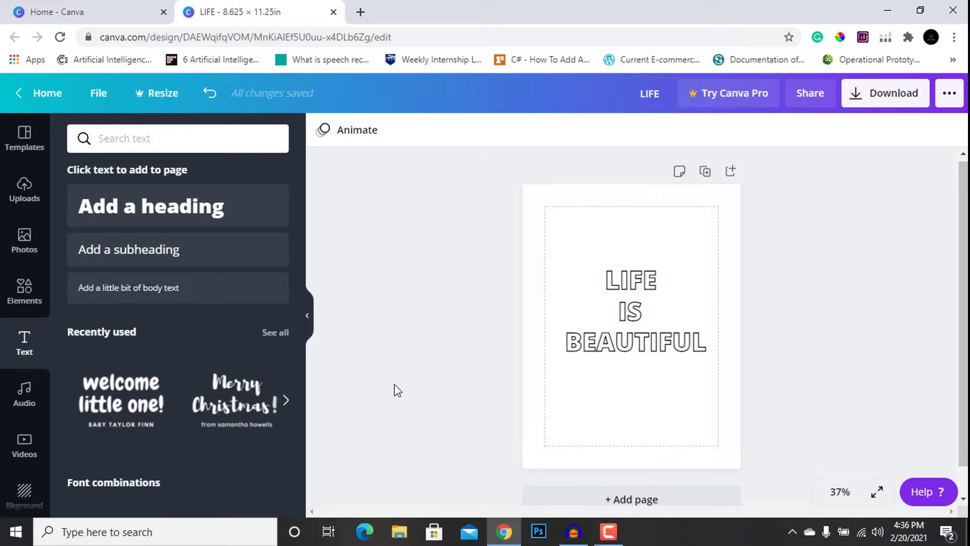
Search the graphic elements for "FLOWERS".
left_click(25, 299)
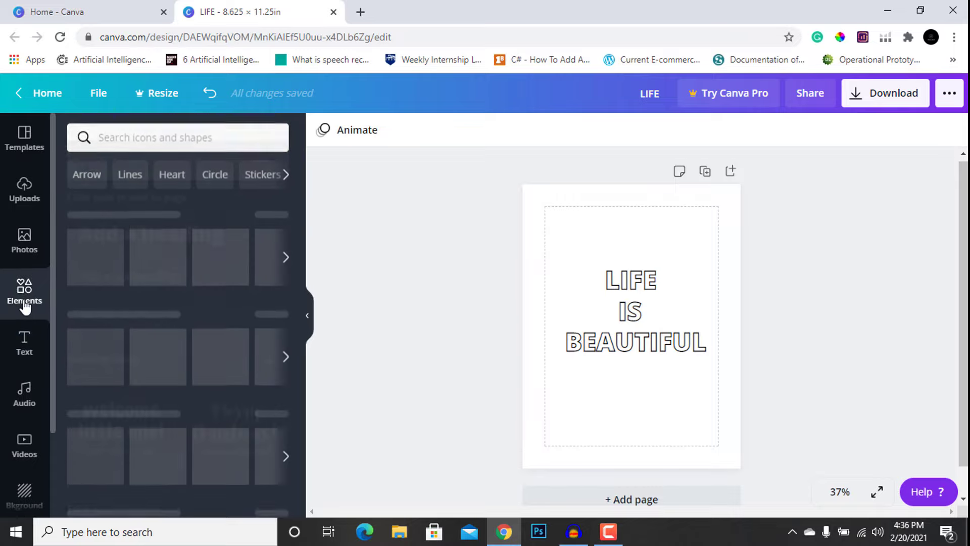
left_click(136, 138)
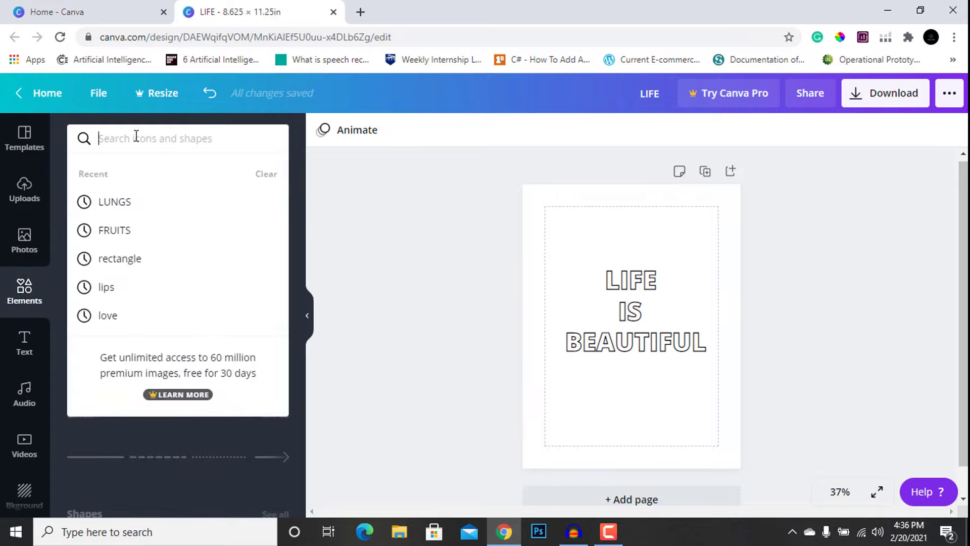
type("FLOWERS")
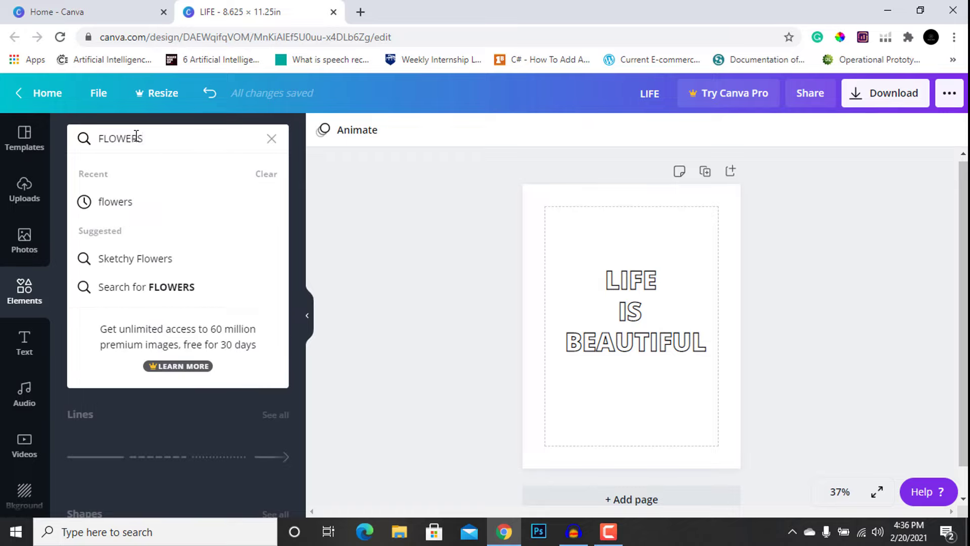
key("Return")
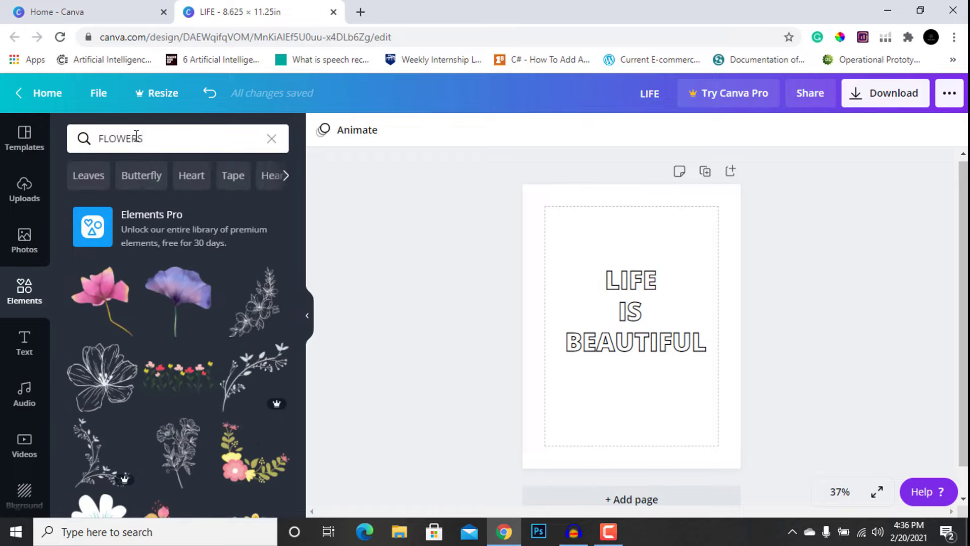
Add the white outline graphic of one large and two small flowers and place it below "BEAUTIFUL" in the page's lower-left area.
scroll(119, 390, "down", 1)
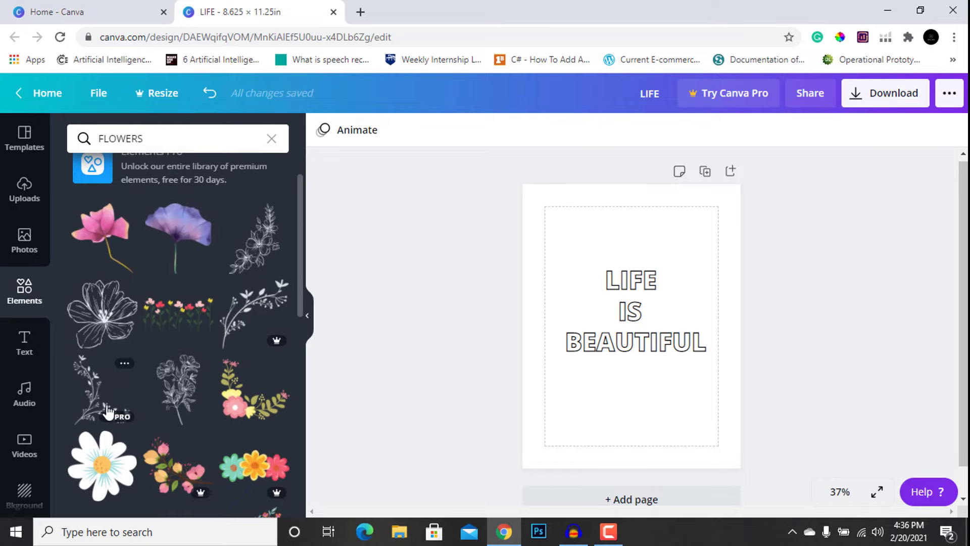
scroll(113, 399, "down", 1)
scroll(107, 411, "down", 2)
scroll(108, 404, "up", 3)
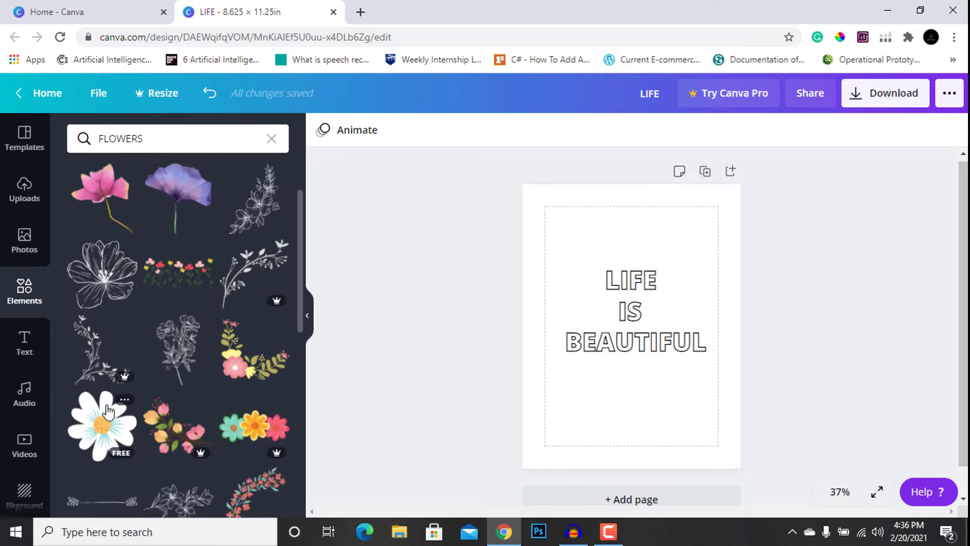
scroll(108, 410, "down", 5)
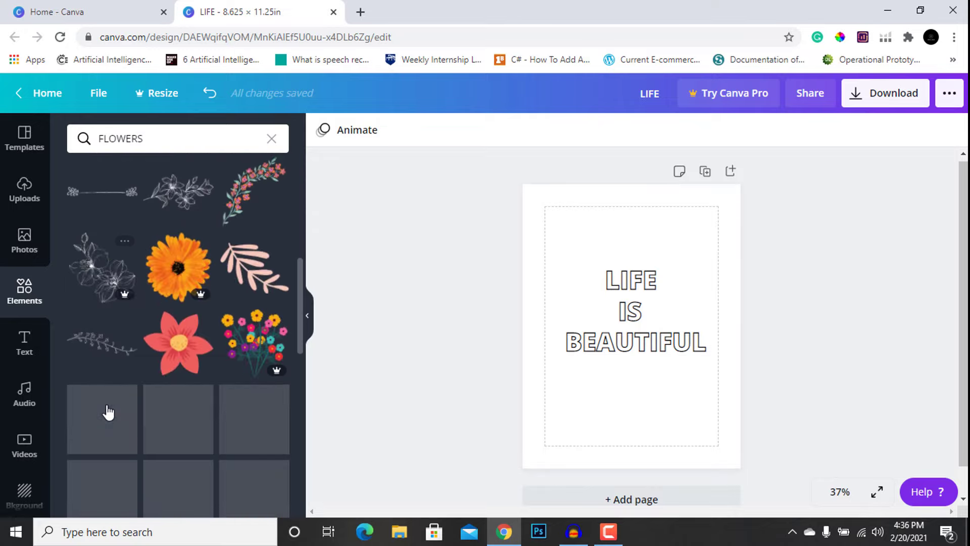
scroll(102, 444, "down", 1)
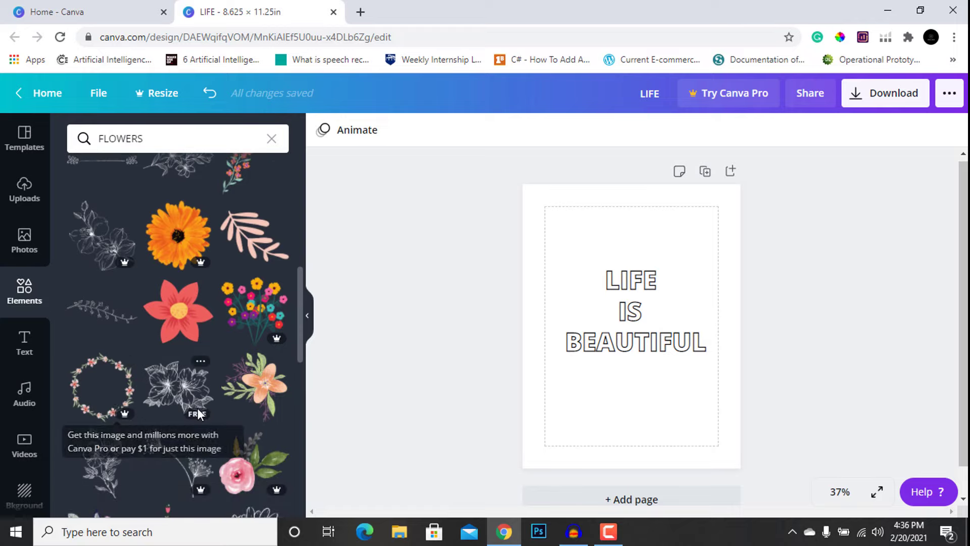
scroll(120, 461, "down", 6)
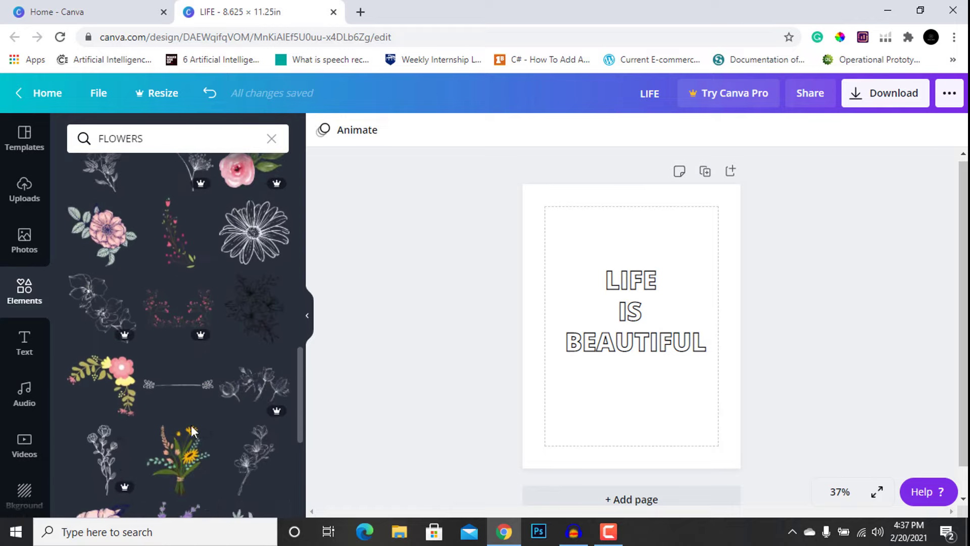
scroll(136, 468, "down", 3)
scroll(137, 467, "down", 1)
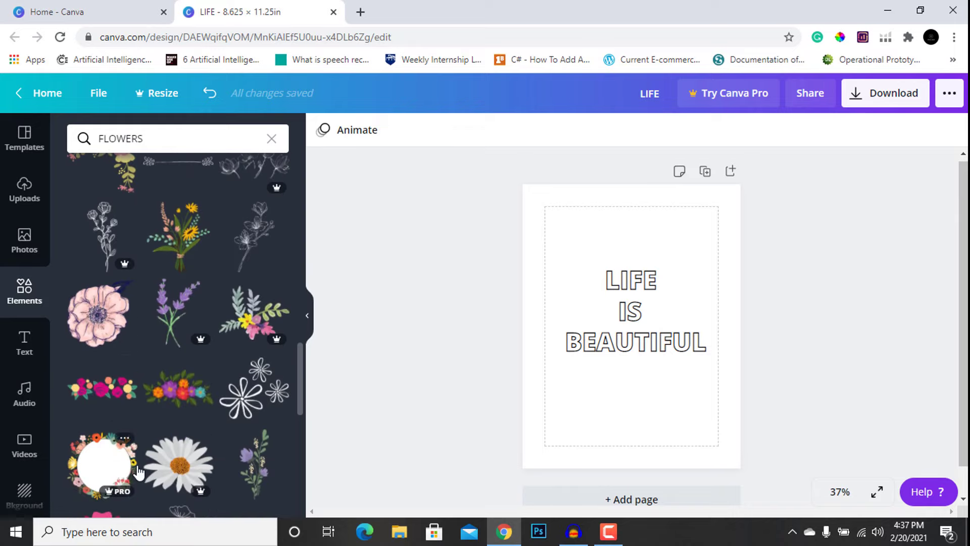
left_click(254, 398)
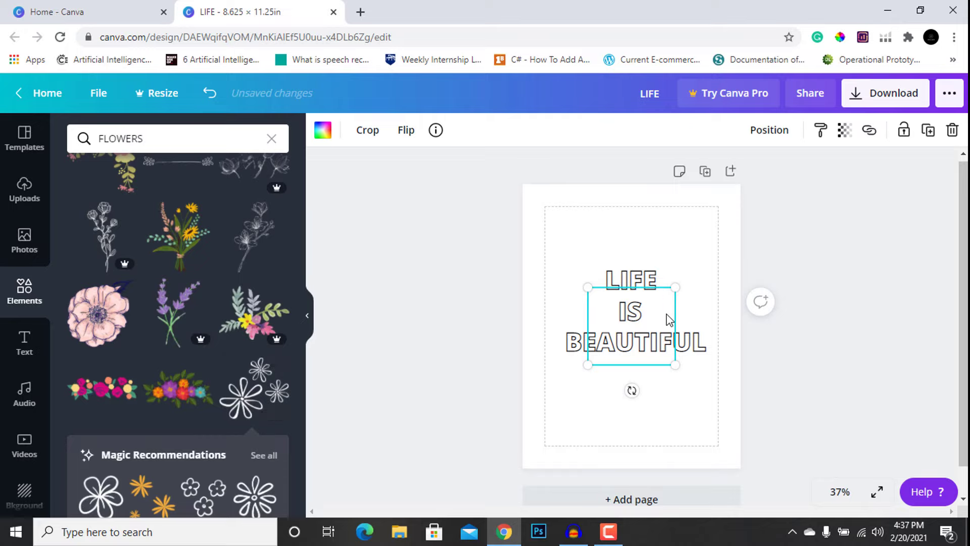
left_click_drag(669, 320, 626, 387)
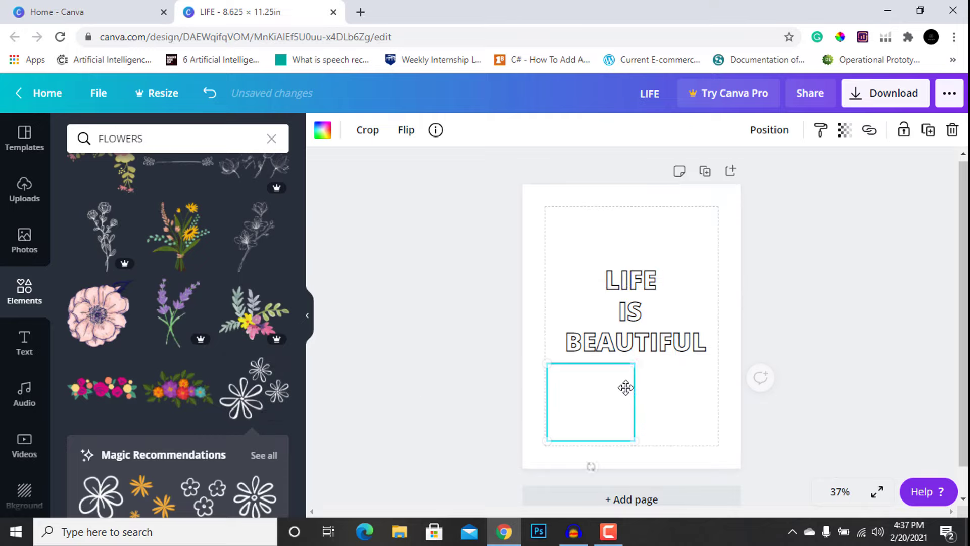
left_click(423, 398)
Recolour the flower graphic below "BEAUTIFUL" to black.
left_click(612, 412)
left_click(322, 131)
left_click(84, 273)
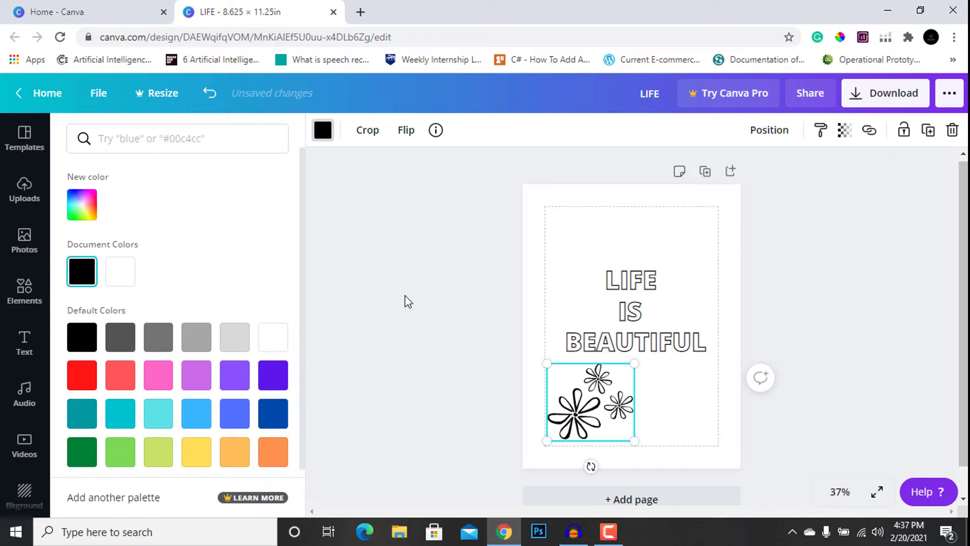
key("Escape")
Add the recommended outline graphic of three five-petal flowers to the page's upper-right area and colour it black.
scroll(212, 436, "down", 3)
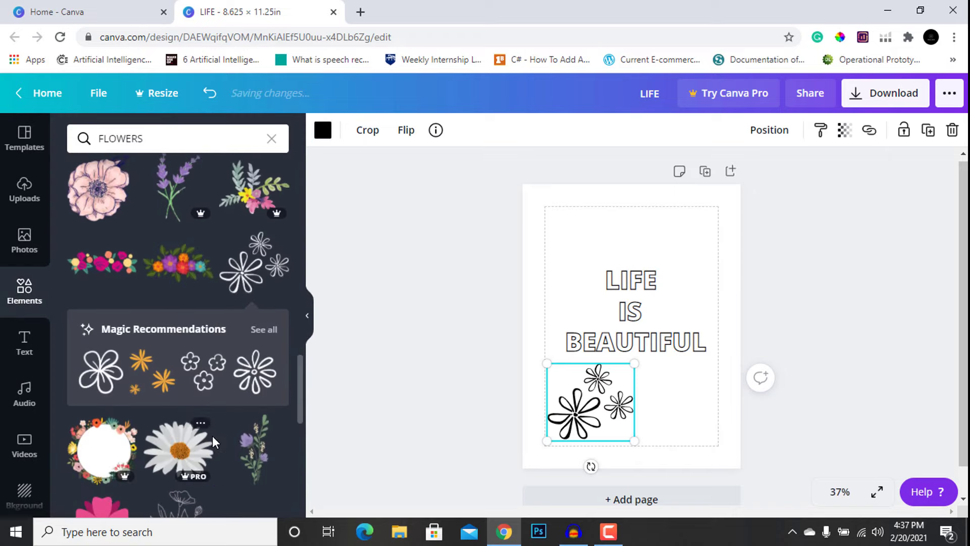
left_click(191, 373)
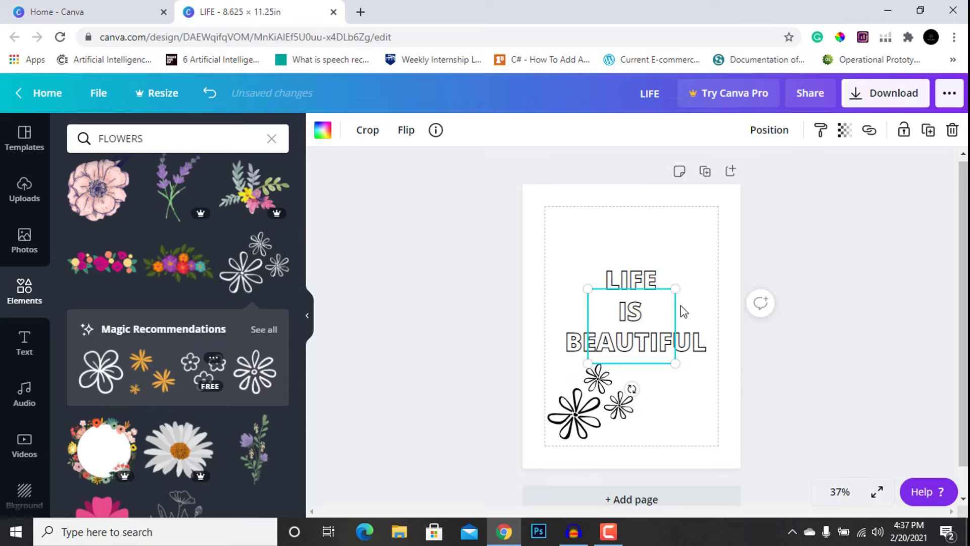
left_click_drag(658, 321, 702, 243)
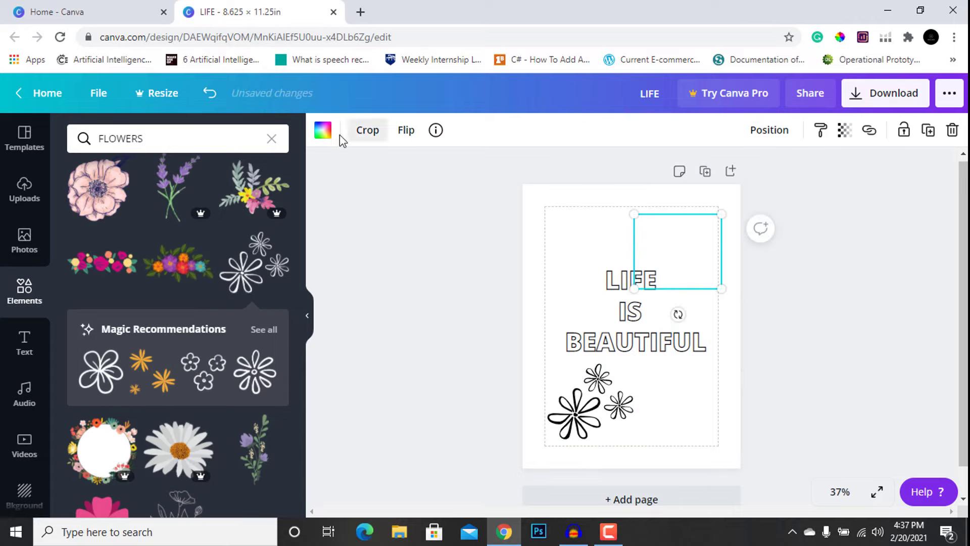
left_click(323, 132)
left_click(81, 271)
key("Escape")
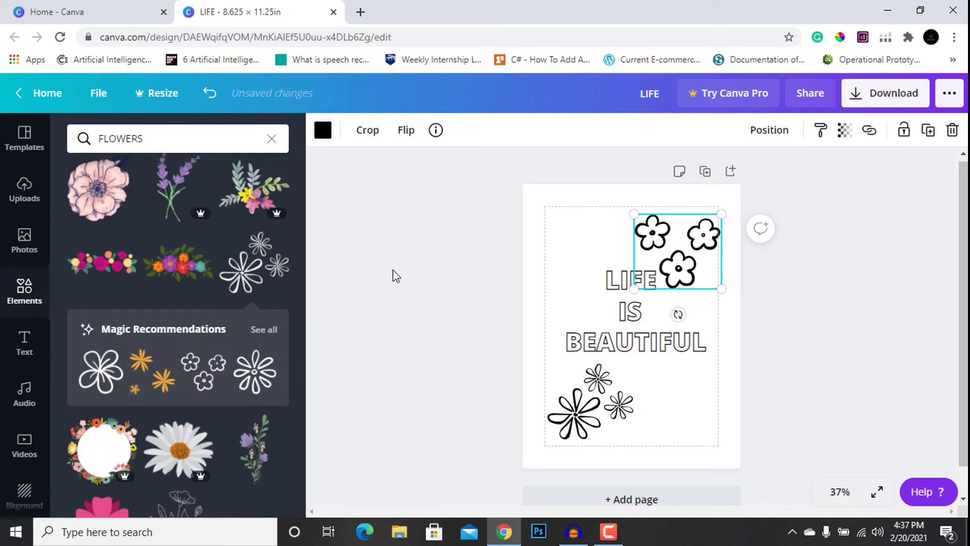
left_click(812, 298)
Shrink the three five-petal flowers slightly so they fit inside the page margin above "LIFE".
left_click(686, 263)
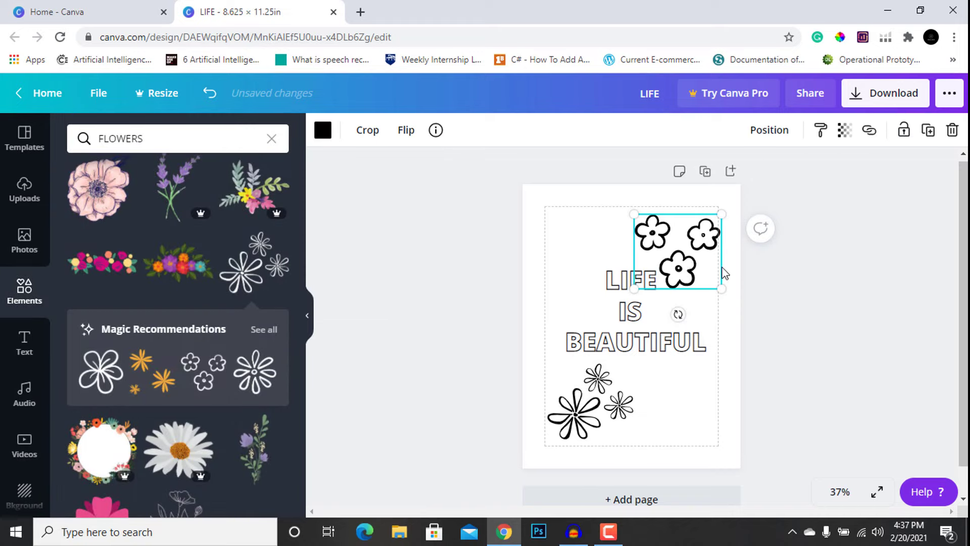
left_click_drag(721, 287, 685, 255)
left_click(830, 314)
left_click(686, 259)
left_click(389, 287)
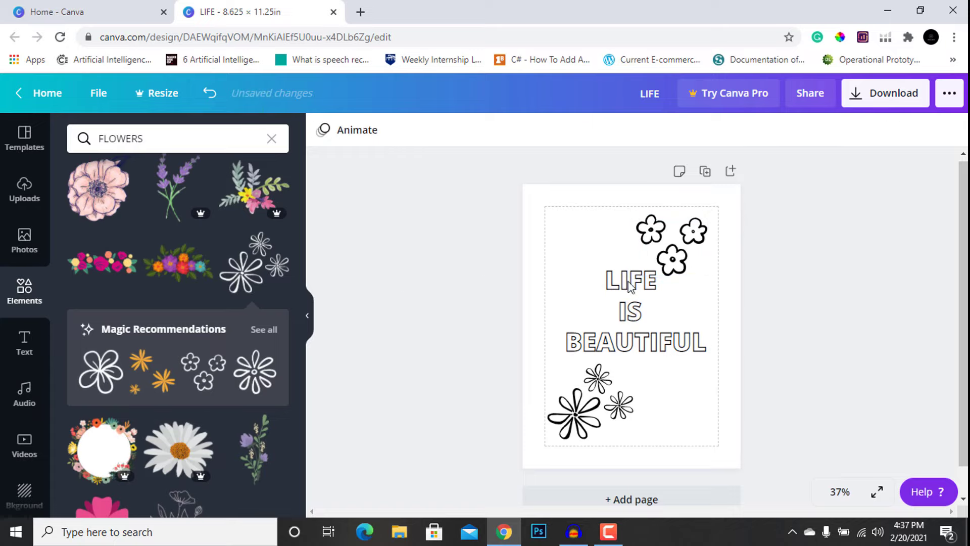
Try lighter greys on the three five-petal flowers and set their colour to the darkest grey of the default colours.
left_click(684, 266)
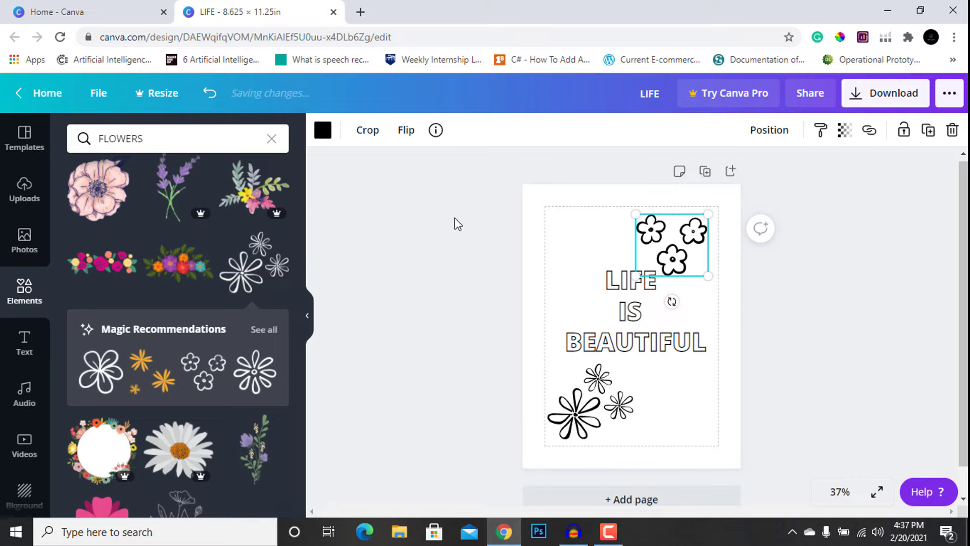
left_click(324, 135)
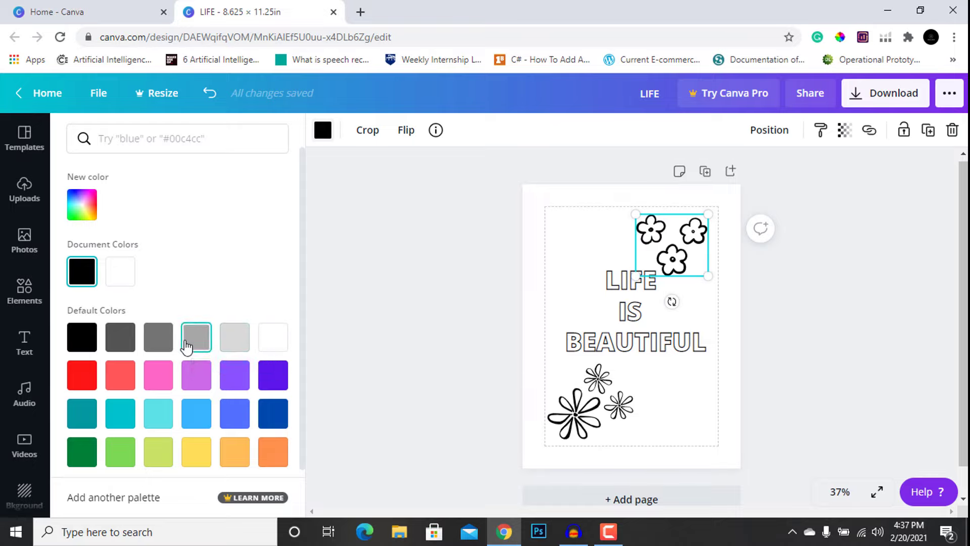
left_click(157, 340)
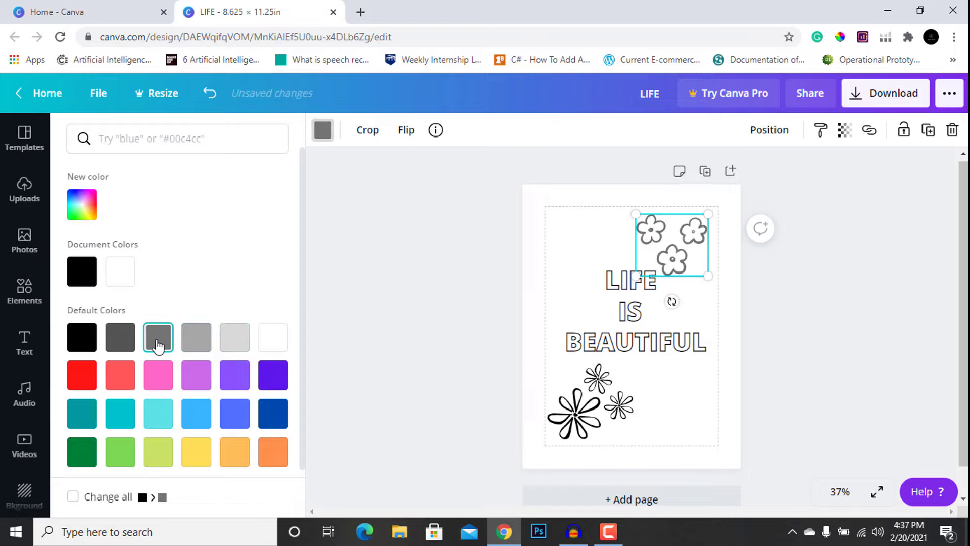
left_click(197, 345)
left_click(115, 343)
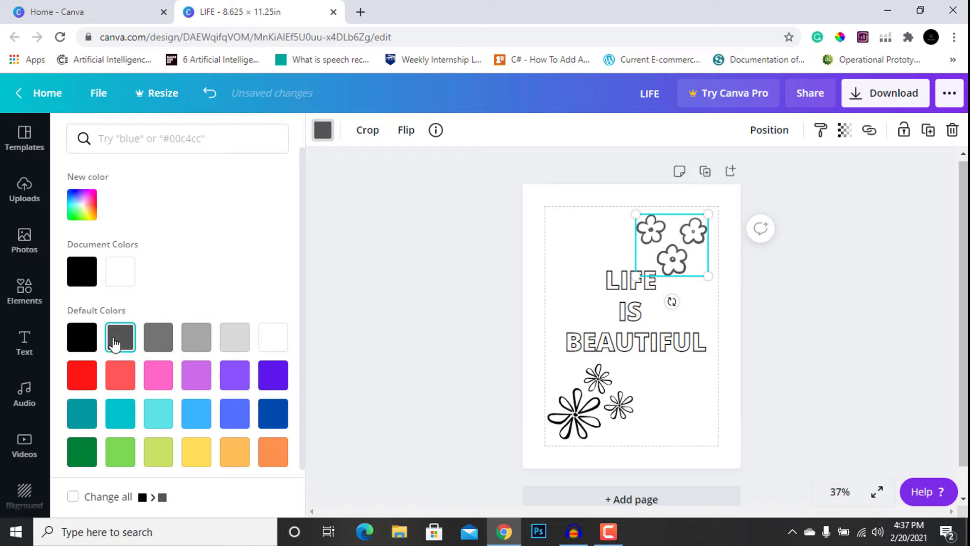
Recolour the flower graphic below "BEAUTIFUL" to the darkest grey of the default colours.
left_click(380, 305)
left_click(568, 389)
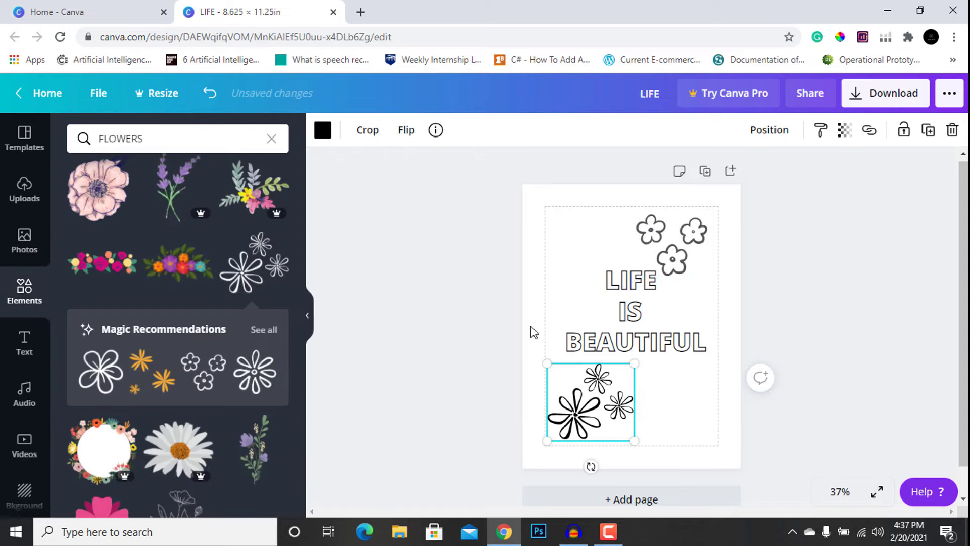
left_click(324, 133)
left_click(121, 339)
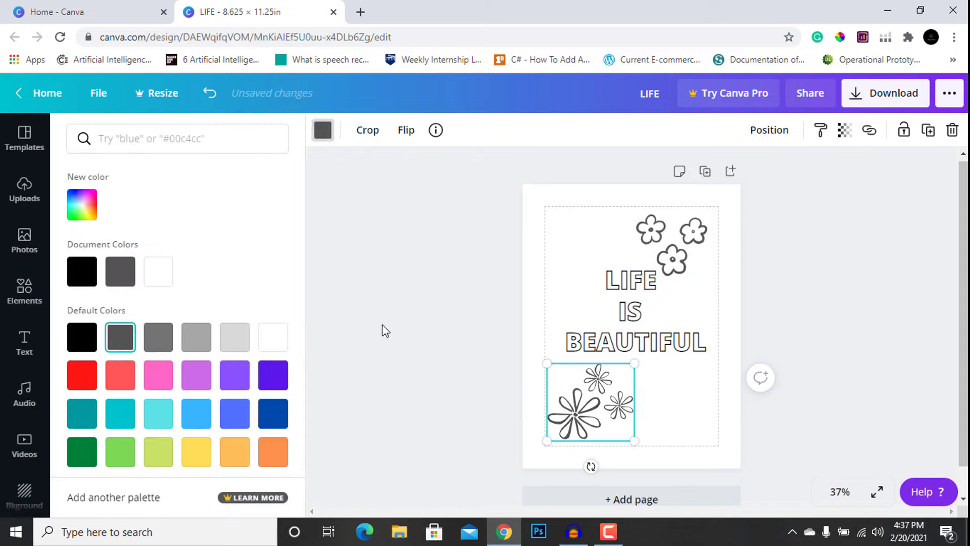
left_click(384, 329)
Search the graphic elements for "SPINACH" in place of "FLOWERS".
scroll(213, 403, "down", 5)
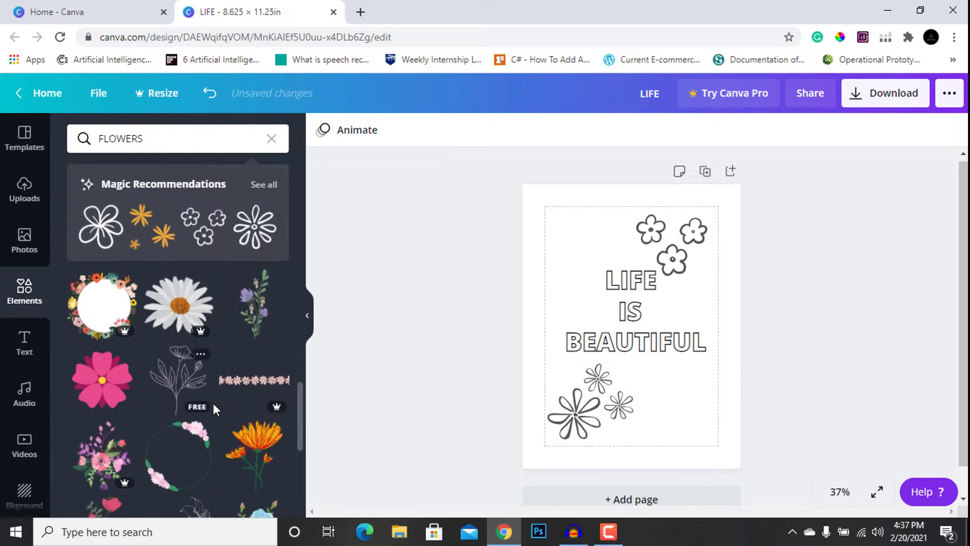
scroll(213, 402, "up", 10)
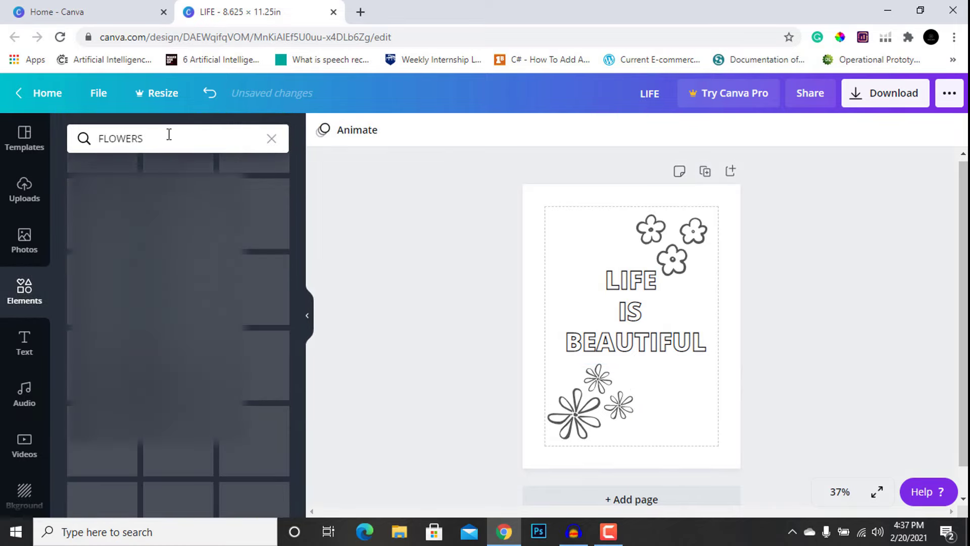
left_click(169, 134)
type("SPINACH")
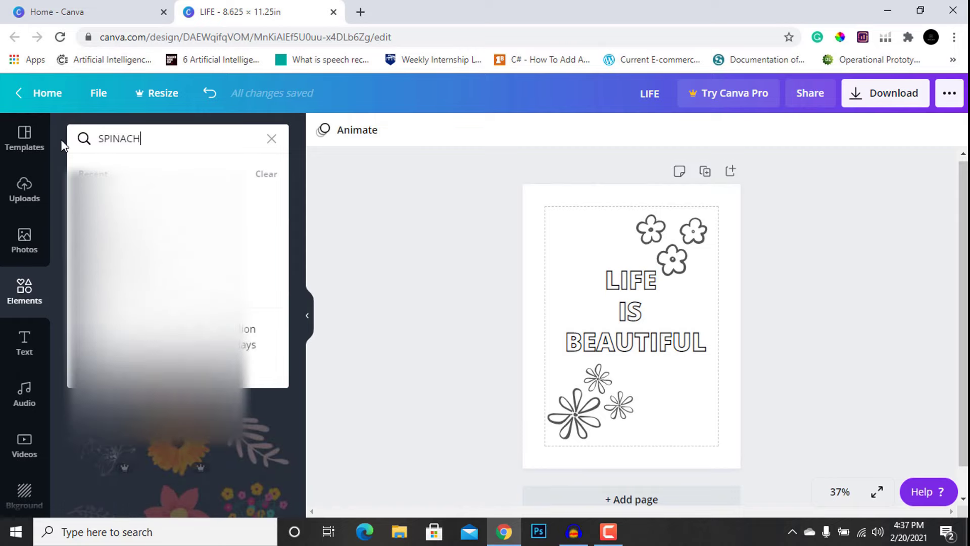
key("Return")
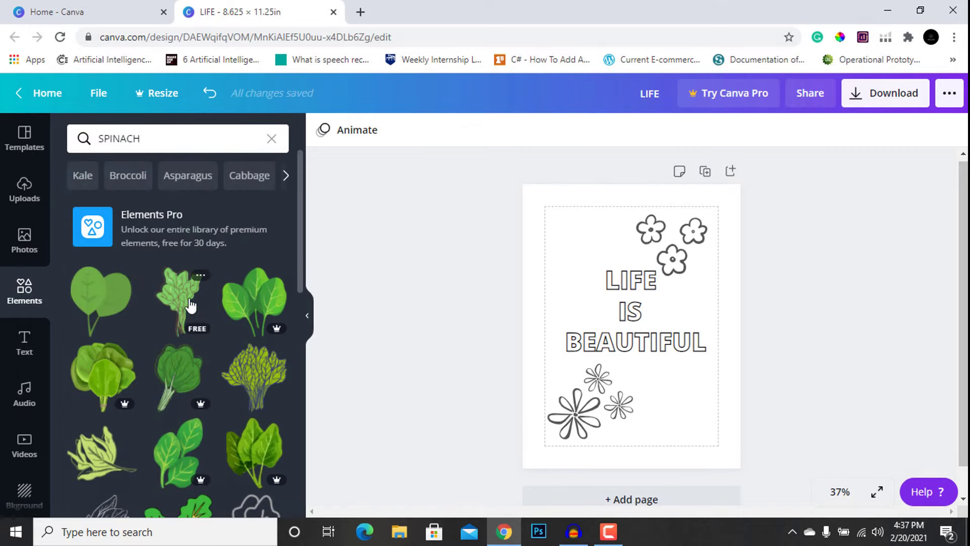
Try the green two-leaf spinach graphic beside "LIFE" and delete it from the page.
left_click(97, 315)
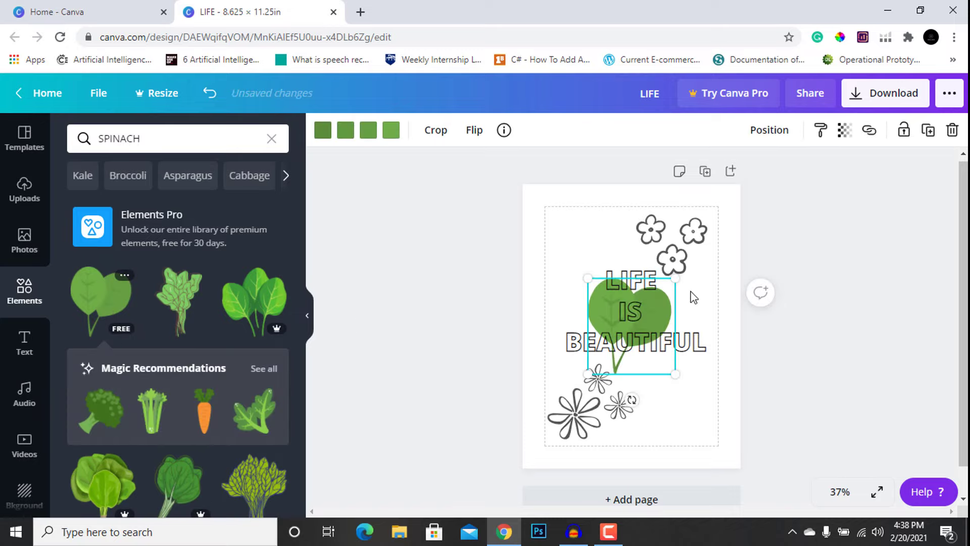
left_click_drag(656, 305, 587, 255)
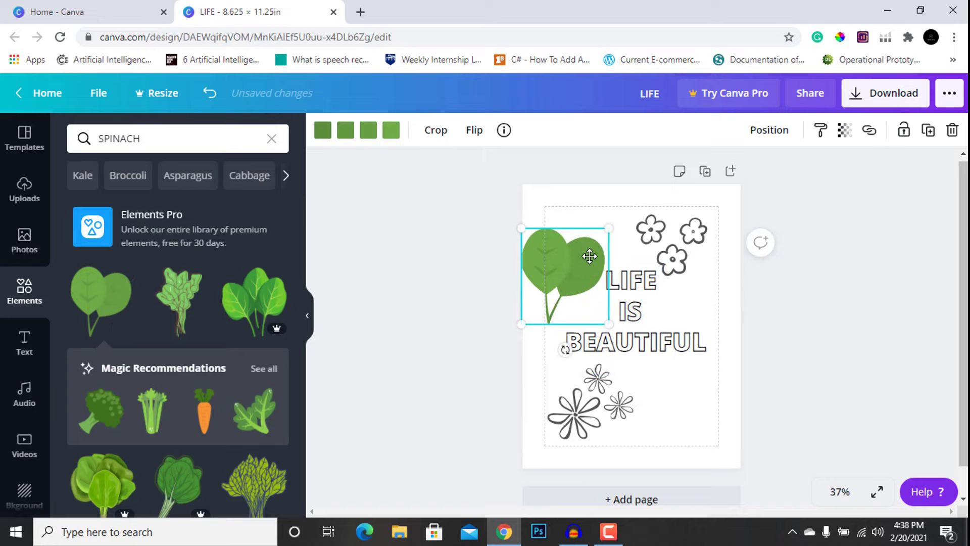
scroll(589, 256, "up", 2)
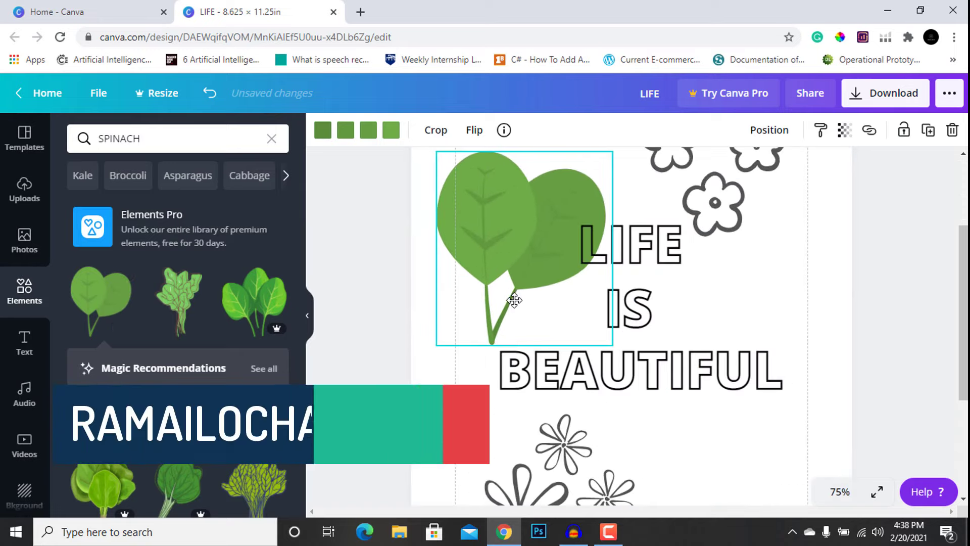
key("Delete")
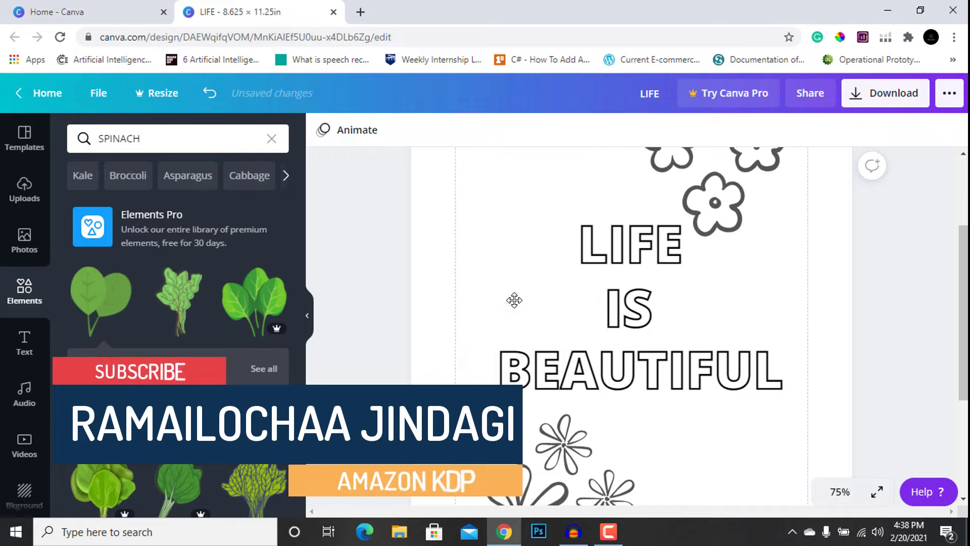
Try the recommended graphic of green leaves with light veins on the page and delete it.
mouse_move(180, 334)
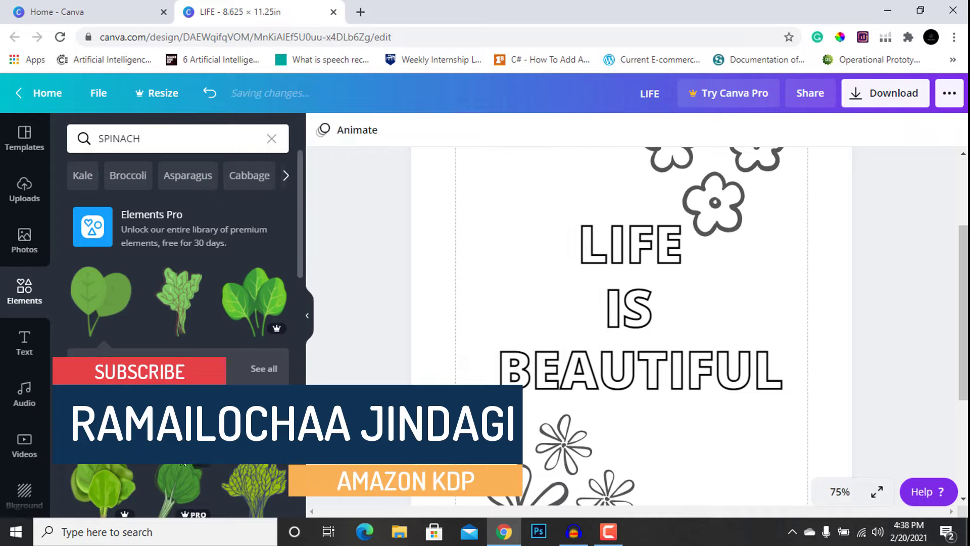
scroll(172, 308, "down", 2)
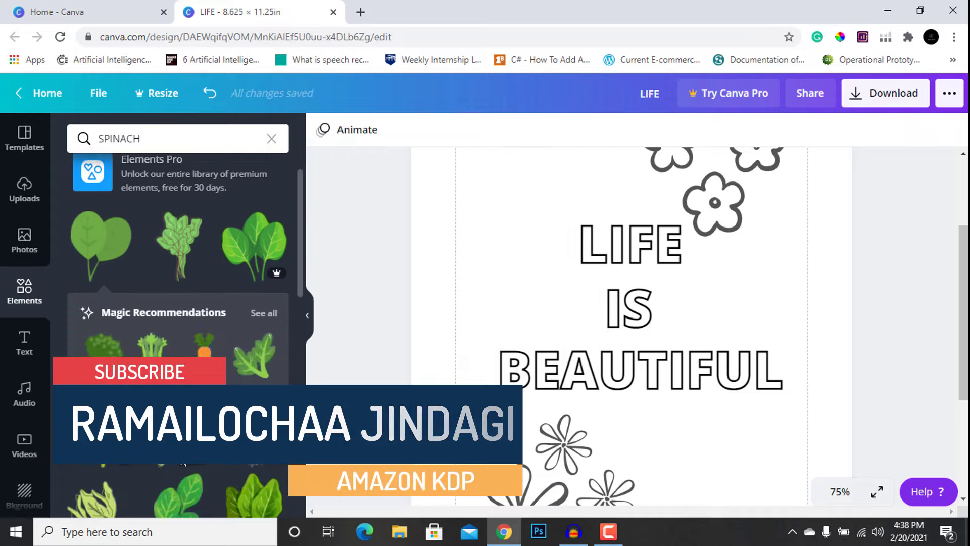
left_click(250, 341)
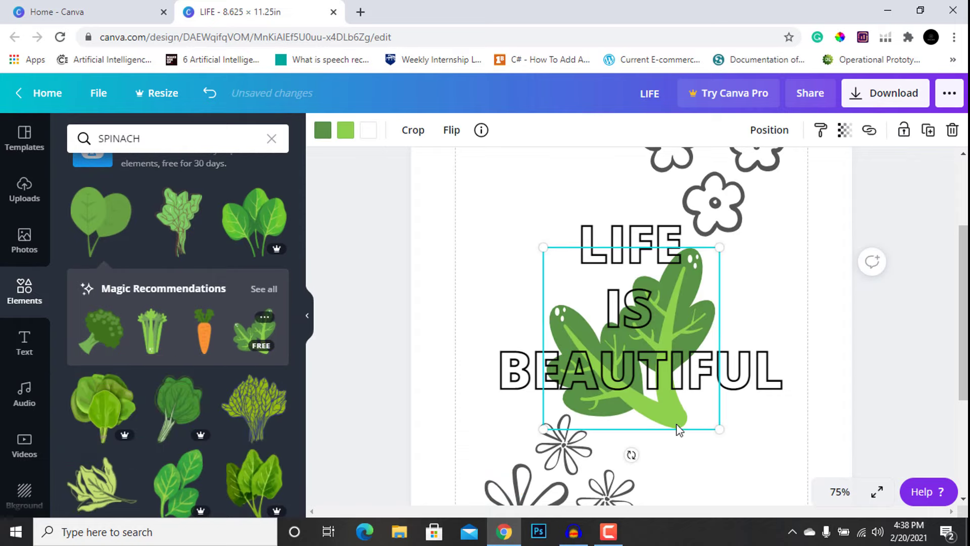
left_click_drag(677, 429, 578, 342)
key("Delete")
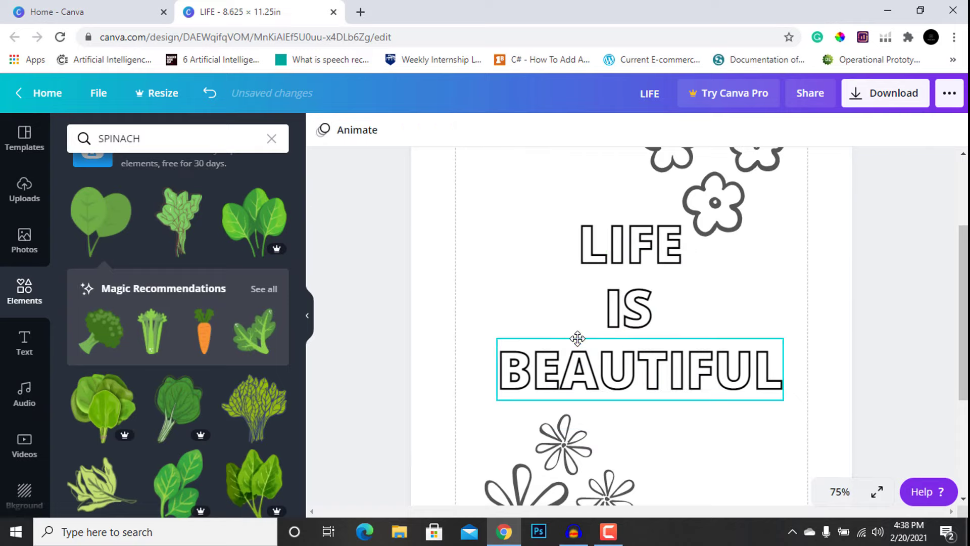
Add the free outlined spinach bunch graphic and place it in the page's upper-left area beside the three five-petal flowers.
scroll(313, 406, "up", 1)
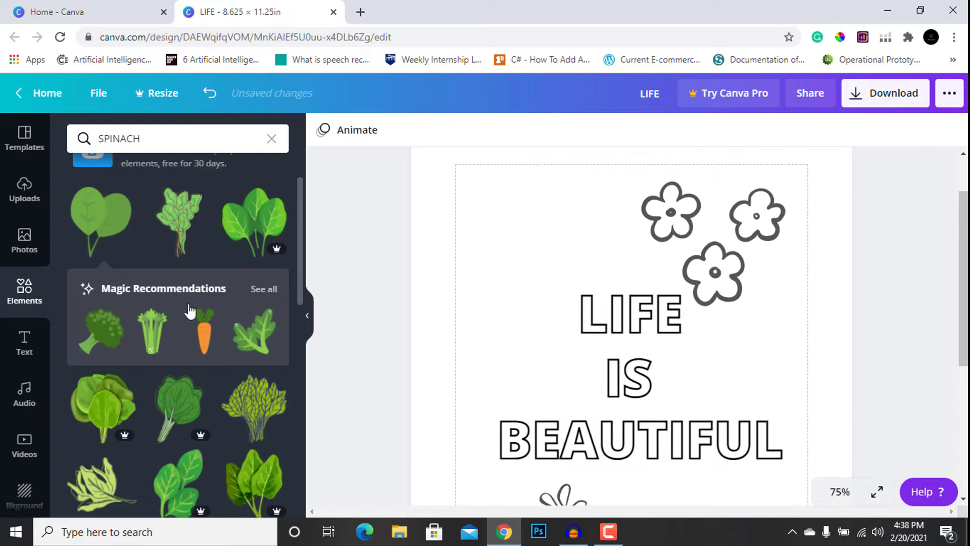
left_click(182, 238)
left_click_drag(660, 375, 557, 266)
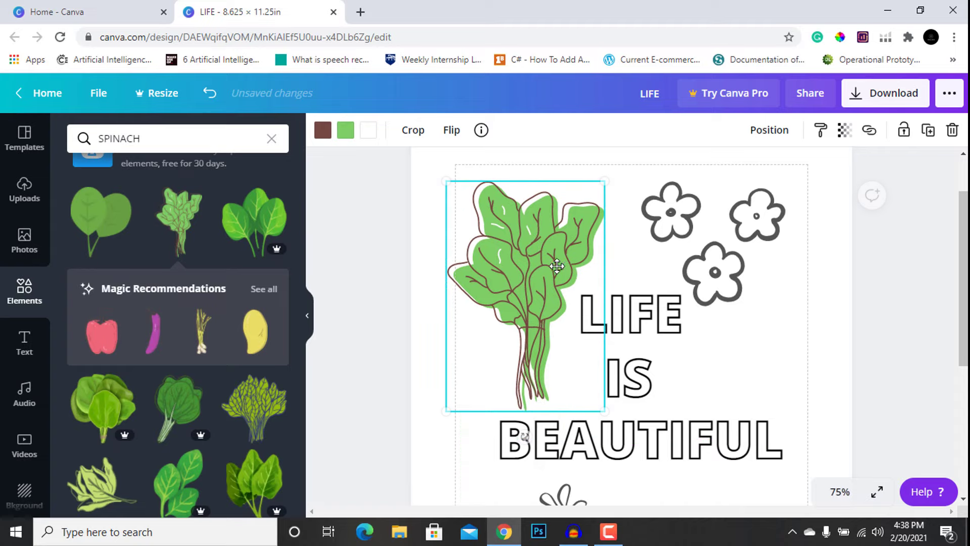
Recolour the spinach bunch's green fill to white and its brown outline to black.
left_click(348, 133)
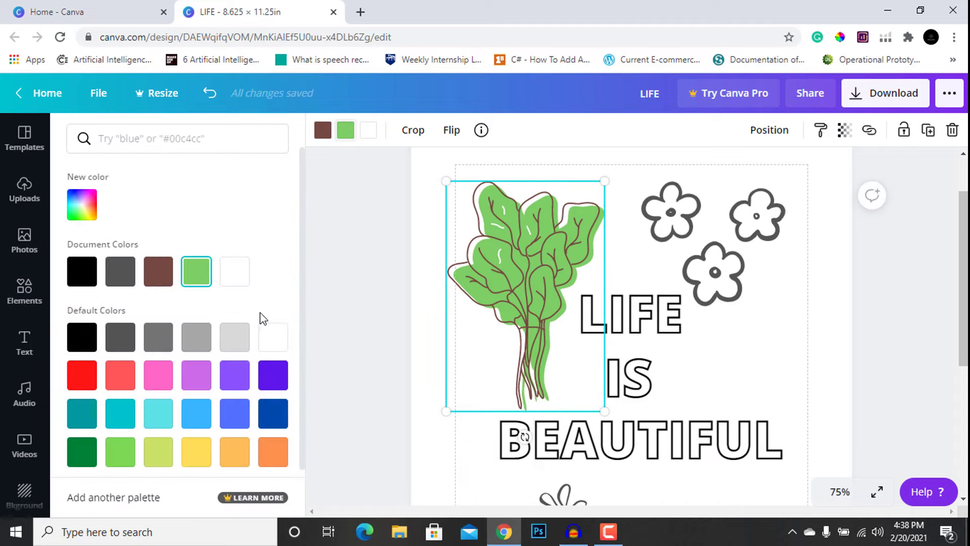
left_click(269, 339)
left_click(322, 131)
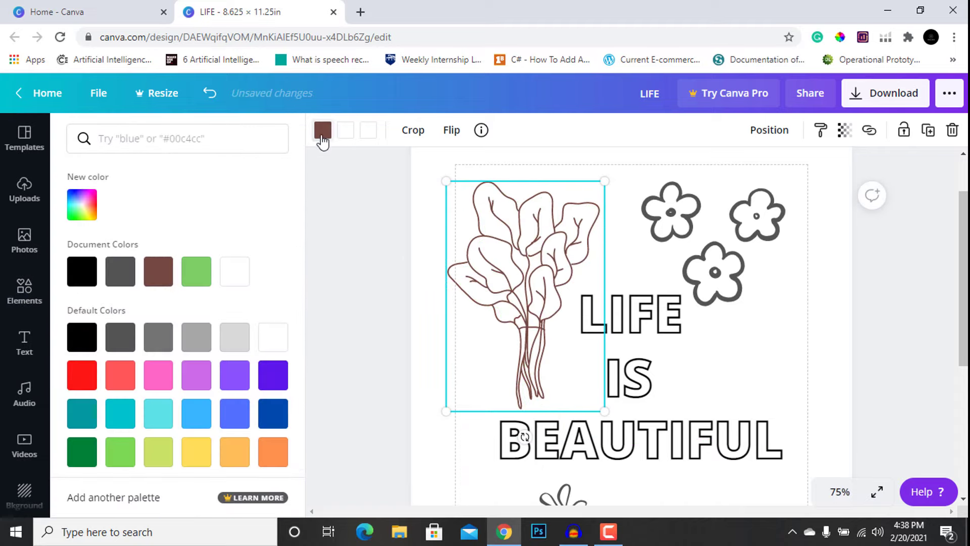
left_click(82, 272)
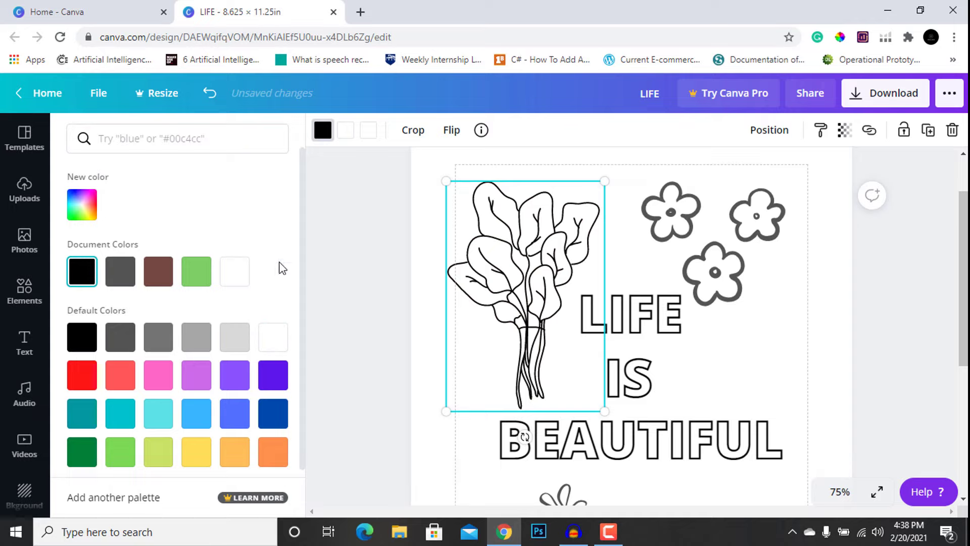
left_click(357, 312)
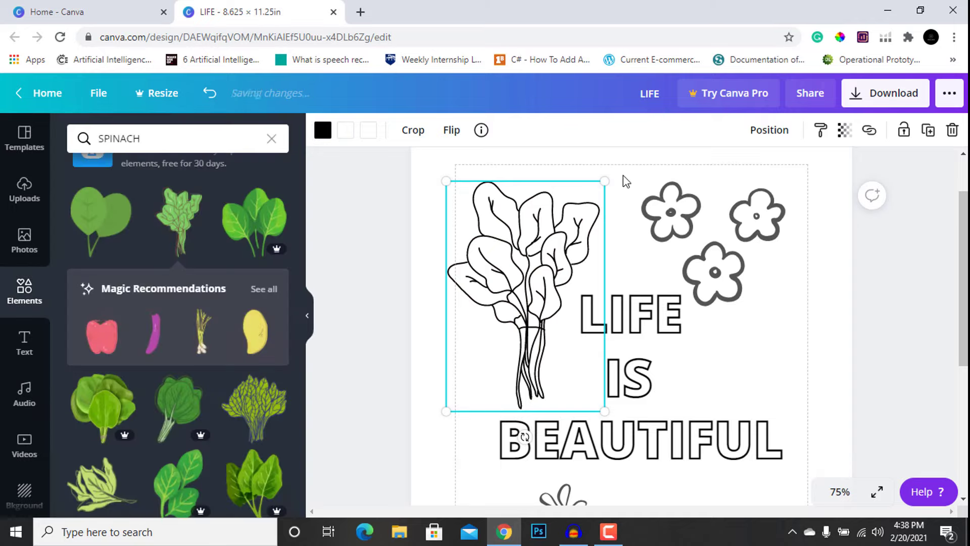
Rotate the spinach bunch so its stems point to the page's upper-left corner, shrink it slightly and fit it above "LIFE".
left_click_drag(525, 436, 454, 203)
left_click_drag(531, 254, 532, 231)
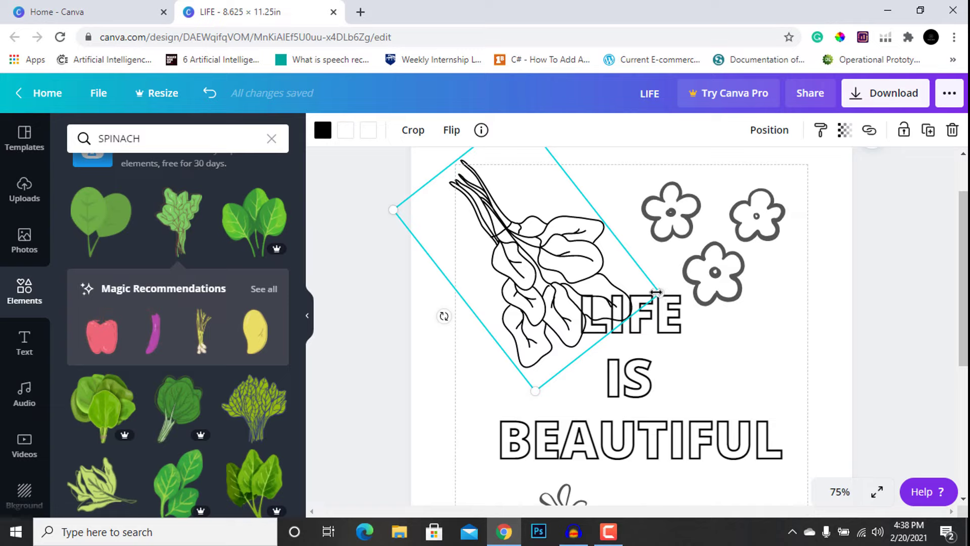
left_click_drag(655, 292, 619, 278)
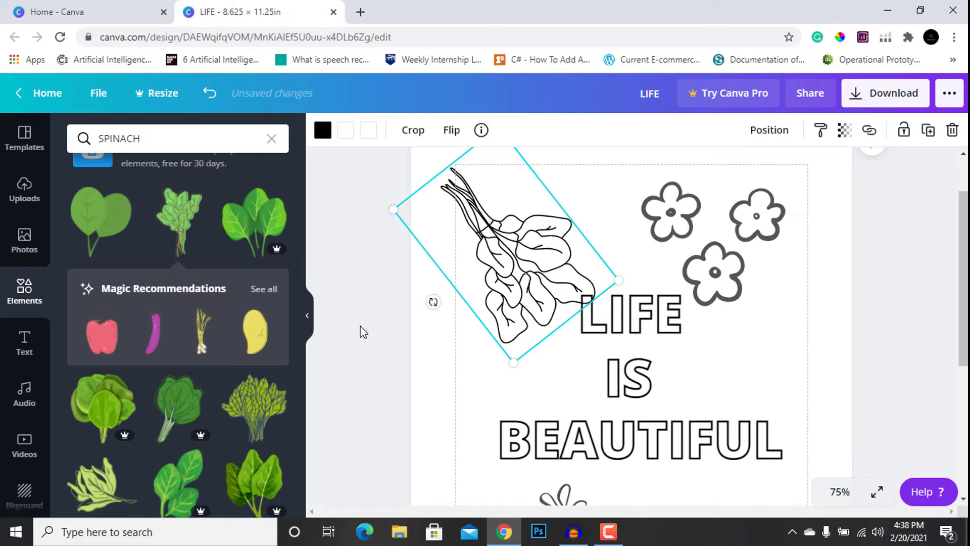
left_click_drag(520, 284, 526, 273)
left_click(419, 330)
key("ctrl+minus")
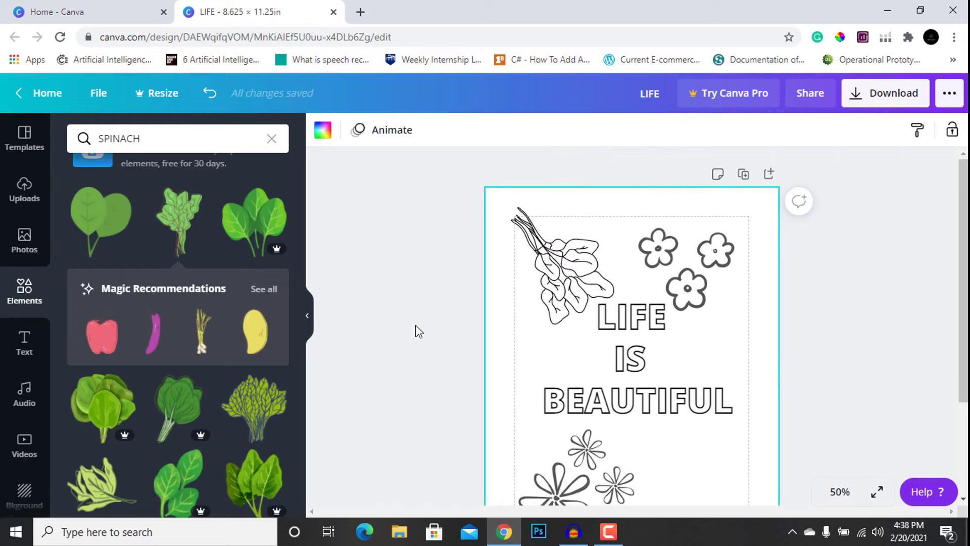
Duplicate the spinach bunch into the page's lower-right corner and rotate the copy to -38° so its stems point outward.
scroll(860, 363, "down", 3)
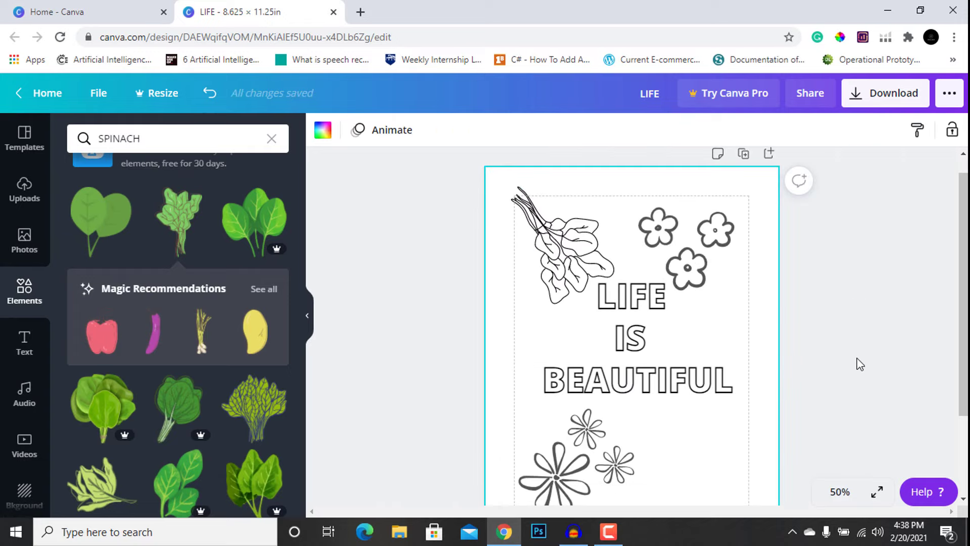
left_click(572, 205)
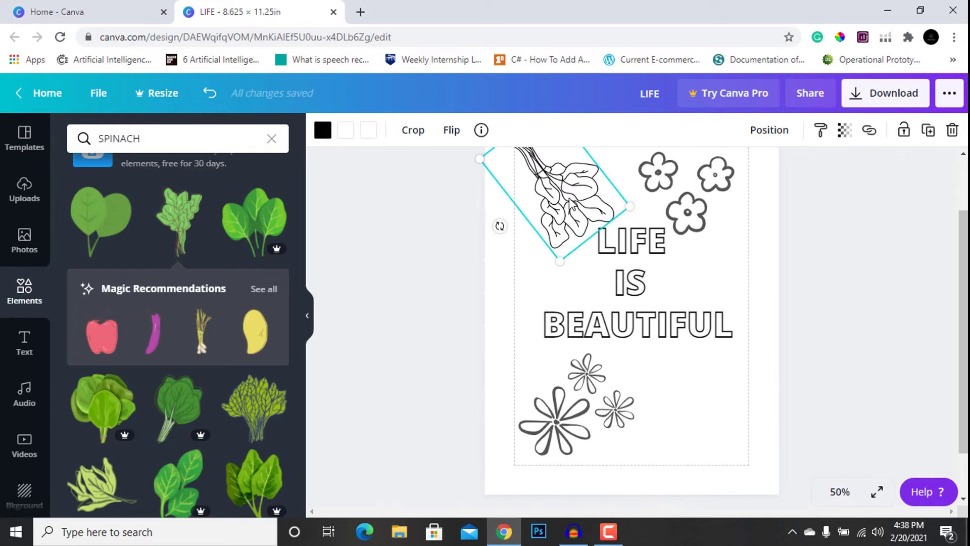
left_click_drag(572, 205, 703, 425)
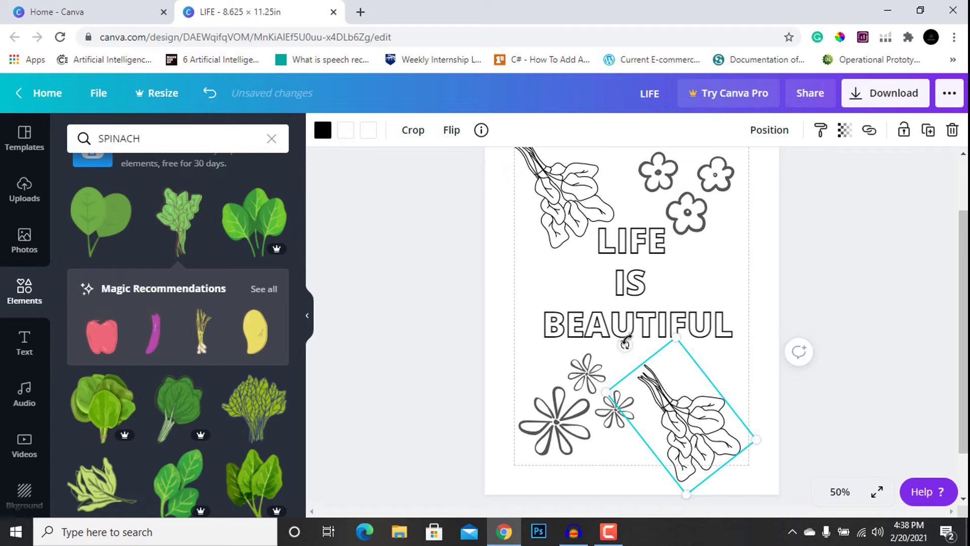
left_click_drag(625, 345, 737, 486)
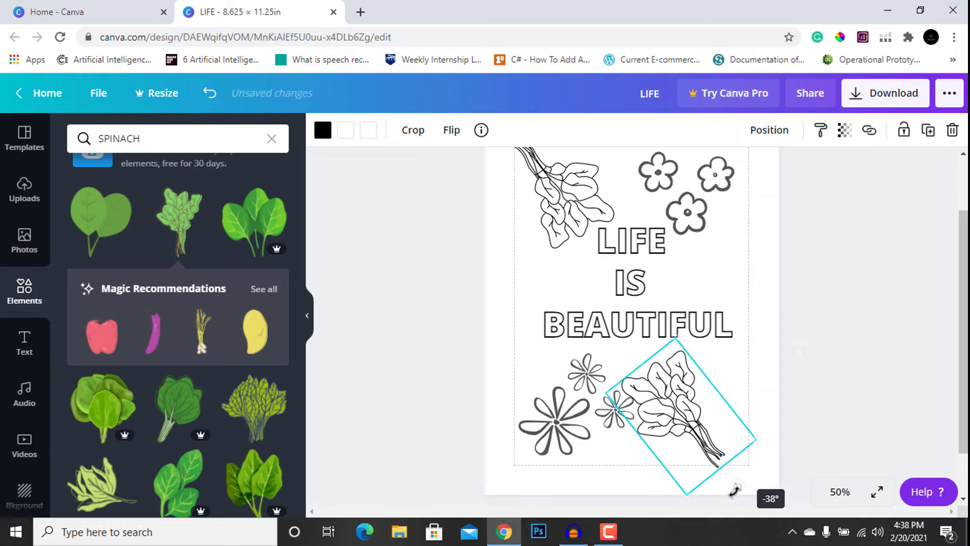
left_click_drag(716, 454, 738, 443)
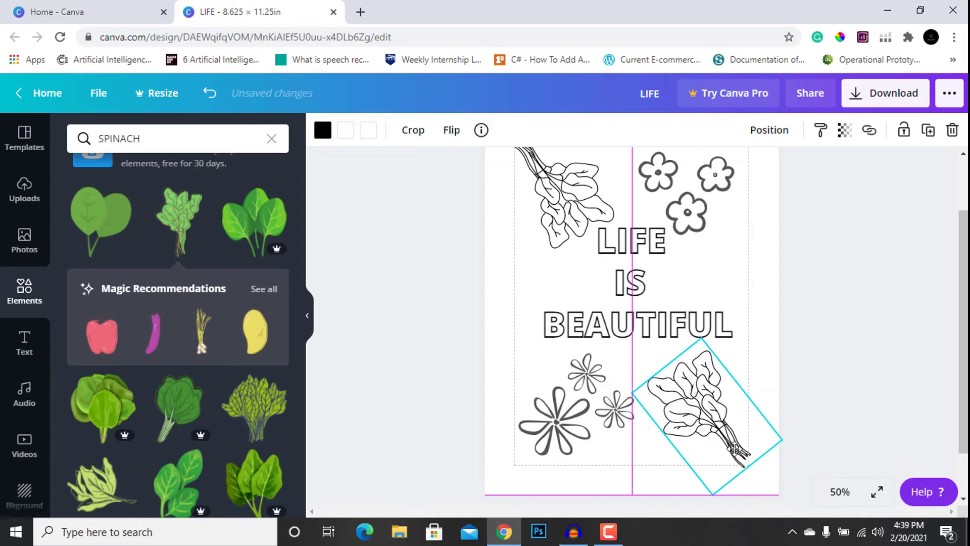
left_click(860, 426)
scroll(850, 443, "down", 2)
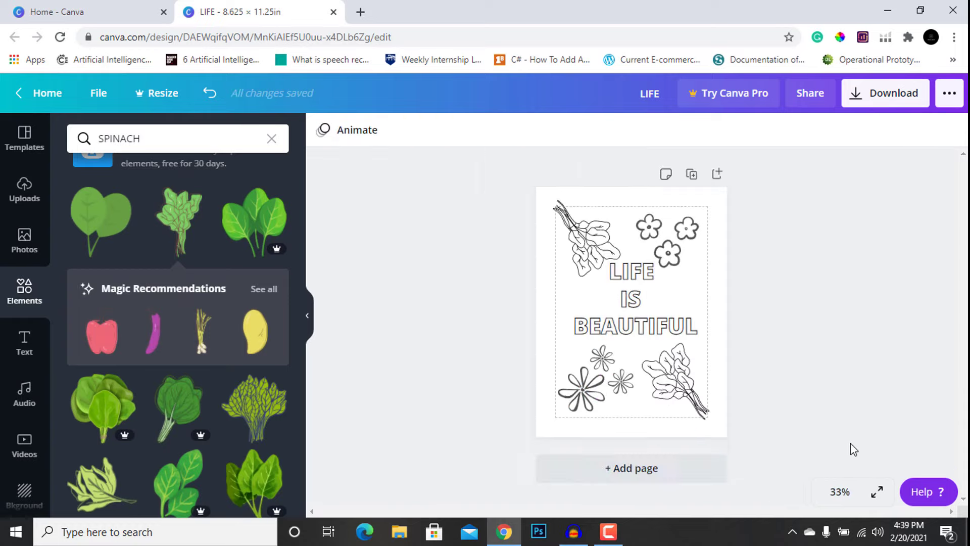
Slightly adjust the size of the spinach bunch in the page's lower-right corner.
scroll(851, 443, "up", 2)
left_click(721, 445)
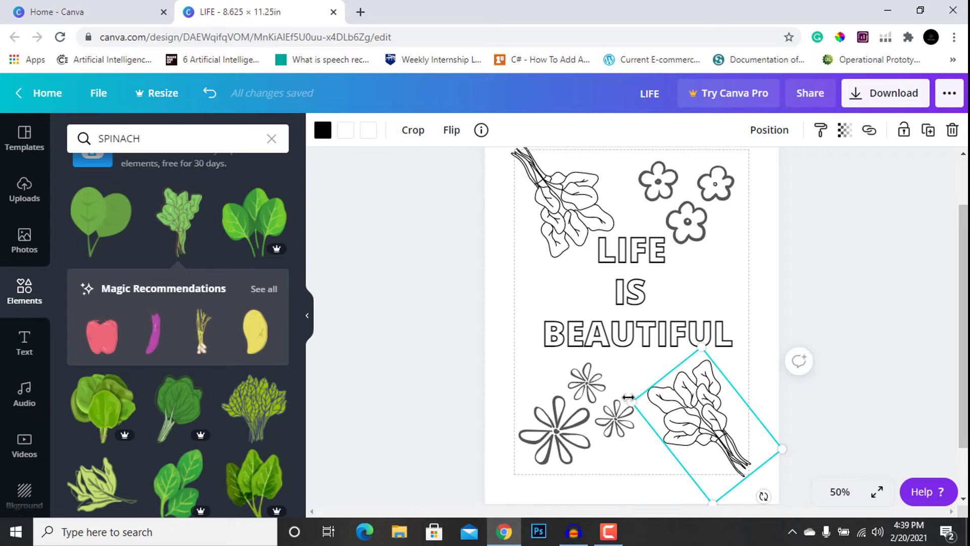
left_click_drag(628, 398, 626, 398)
left_click(825, 388)
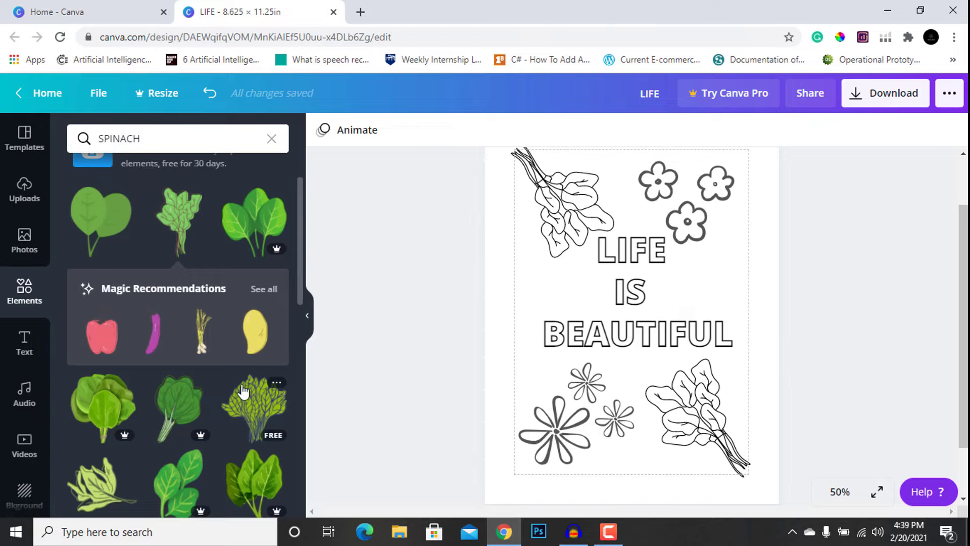
Clear the spinach search and open the "Simple Drawn Objects" element collection.
scroll(189, 424, "down", 1)
scroll(188, 422, "up", 3)
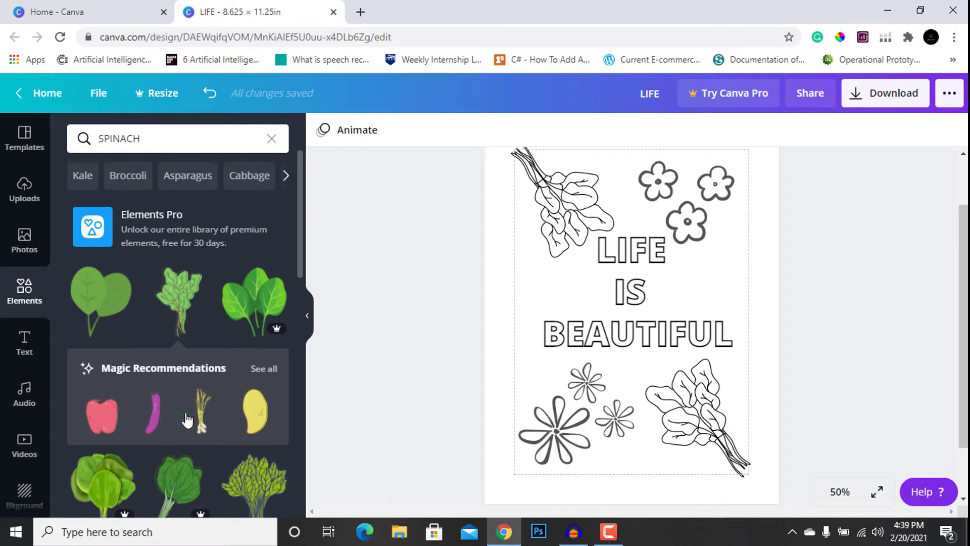
left_click(271, 140)
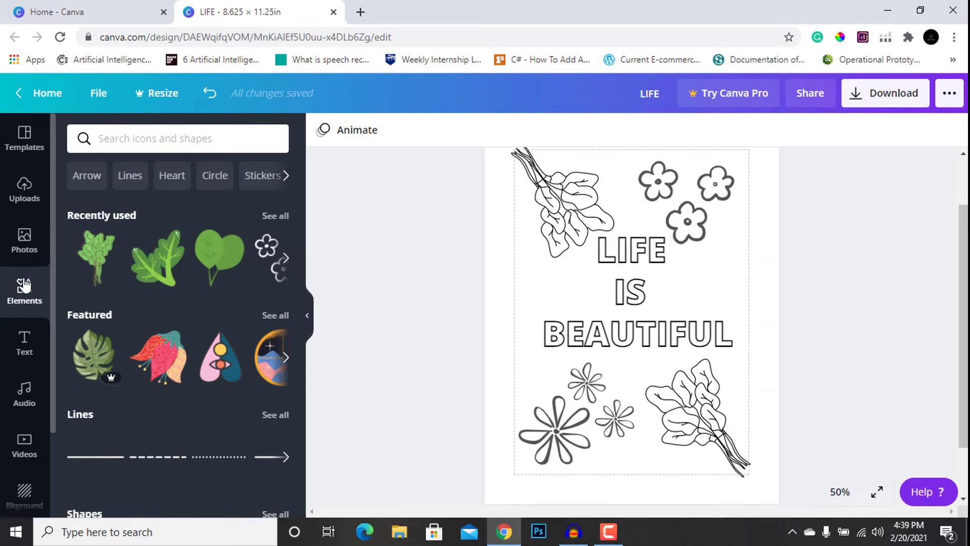
scroll(184, 375, "down", 3)
scroll(184, 375, "down", 10)
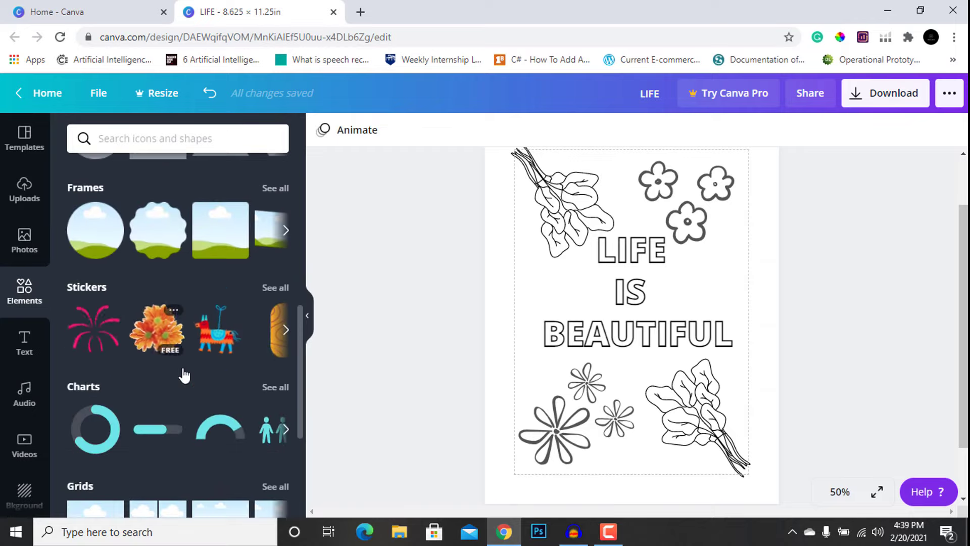
scroll(184, 374, "down", 10)
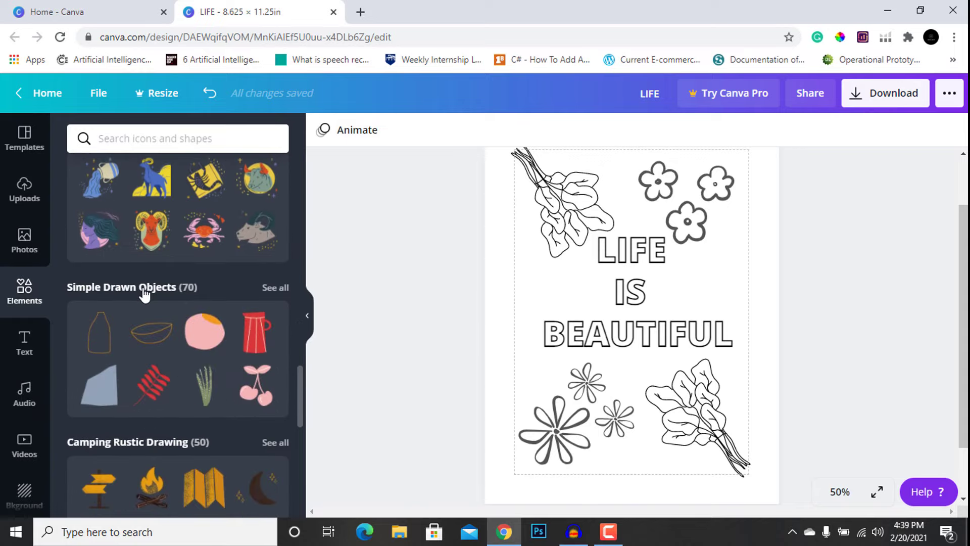
left_click(144, 293)
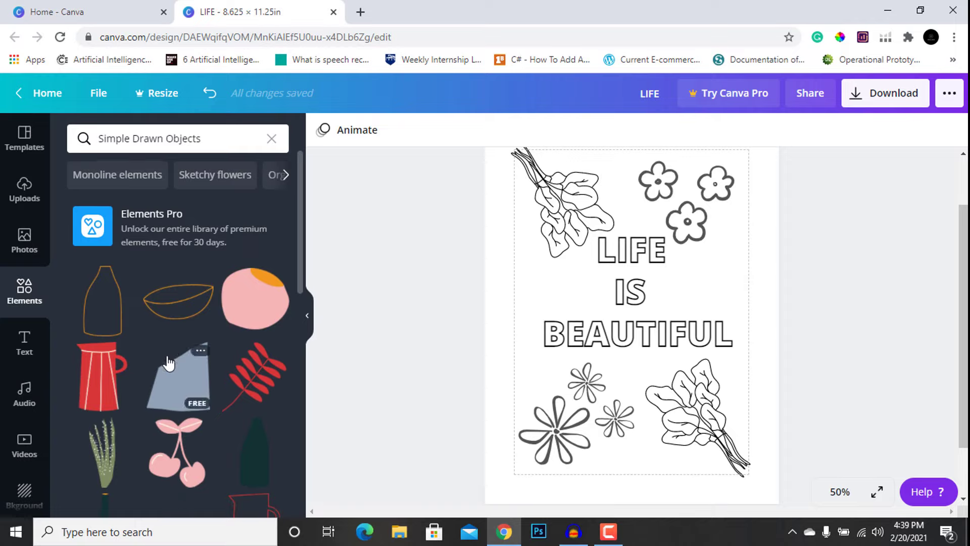
Add the outlined jug from the collection to the page, recolour it black and shrink it to less than half its size.
scroll(168, 363, "down", 5)
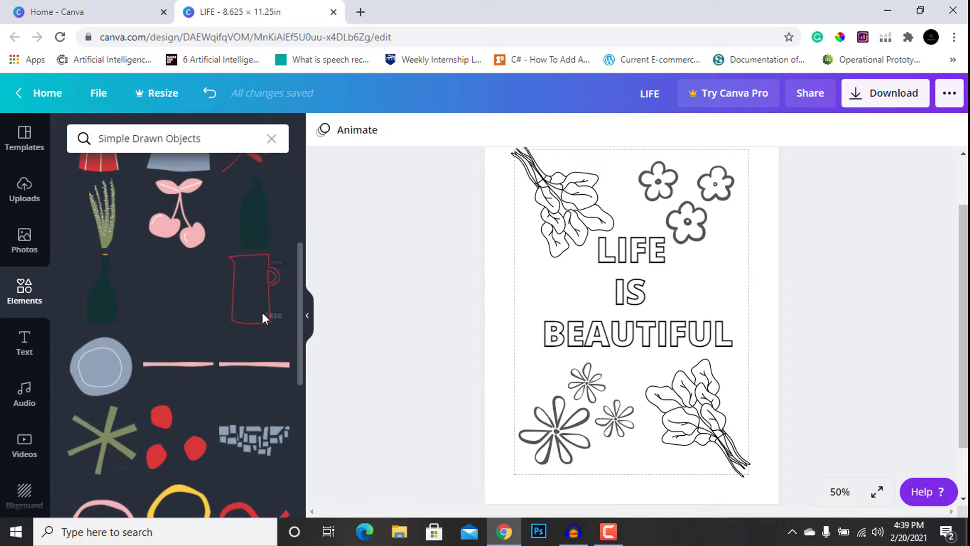
left_click(262, 313)
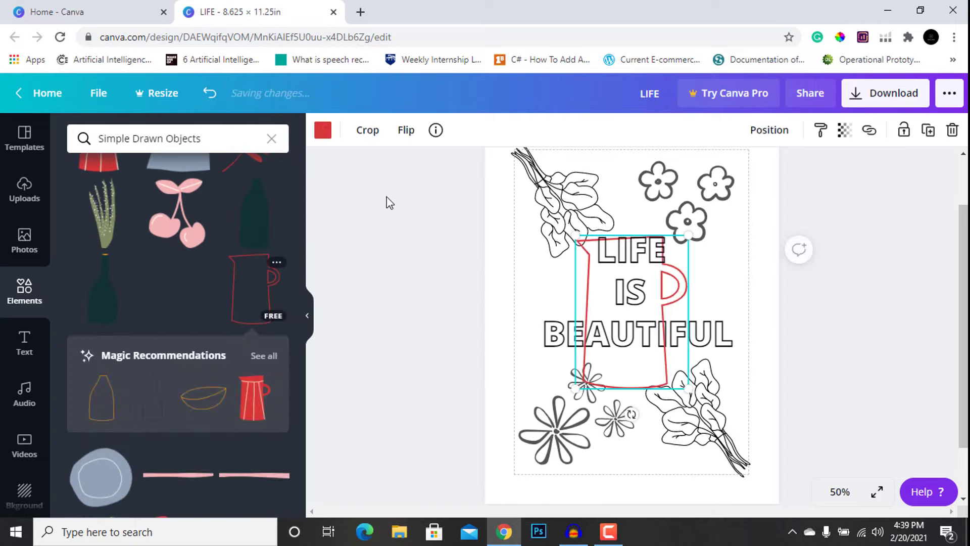
left_click(322, 131)
left_click(80, 277)
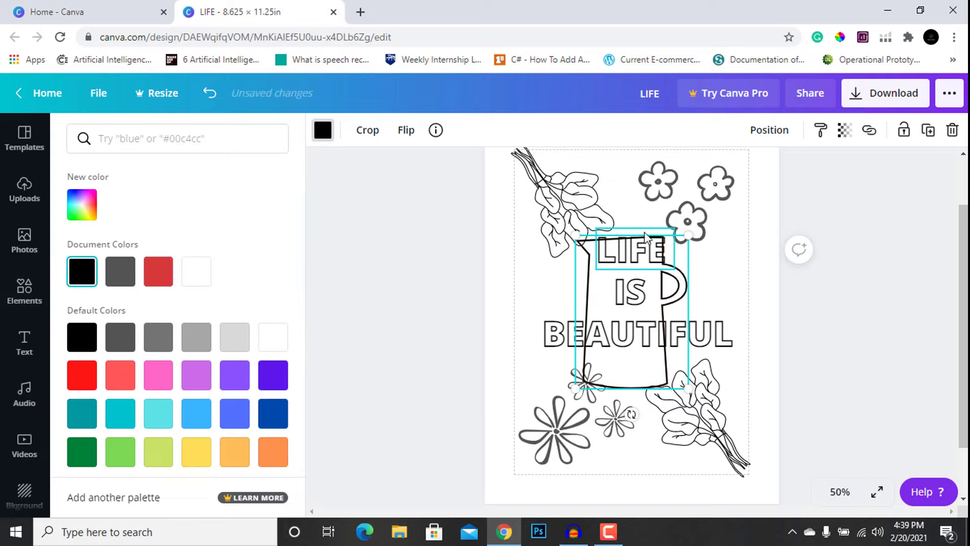
left_click_drag(681, 242, 622, 327)
left_click(623, 359)
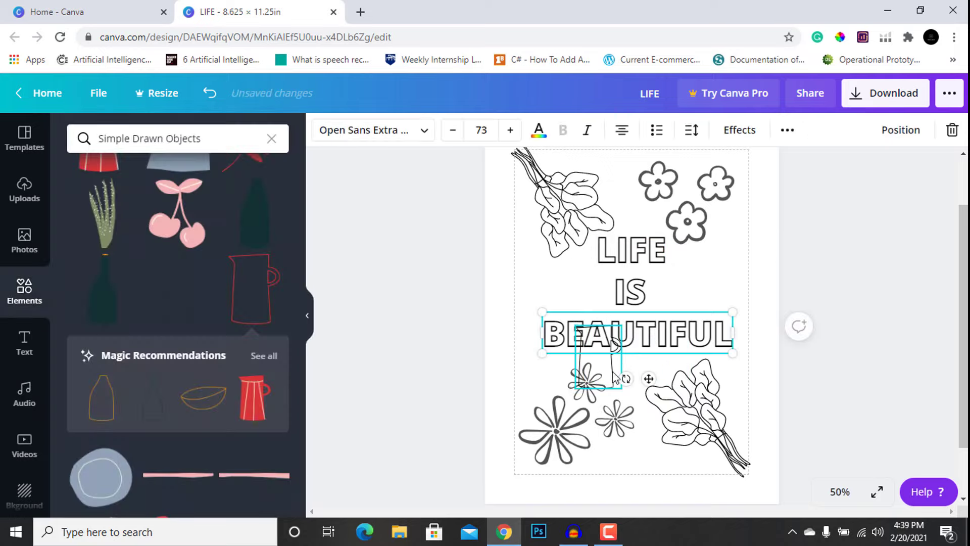
left_click_drag(628, 332, 589, 263)
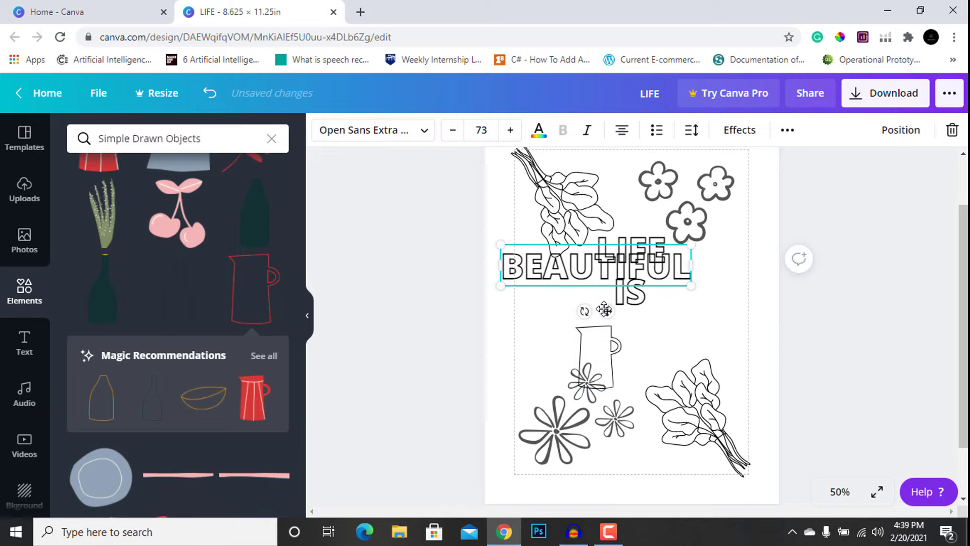
key("ctrl+z")
left_click_drag(649, 378, 623, 288)
key("ctrl+z")
left_click(903, 309)
Place the jug beside "IS" near the page's left margin, below the spinach bunch, and shrink it slightly.
left_click(616, 377)
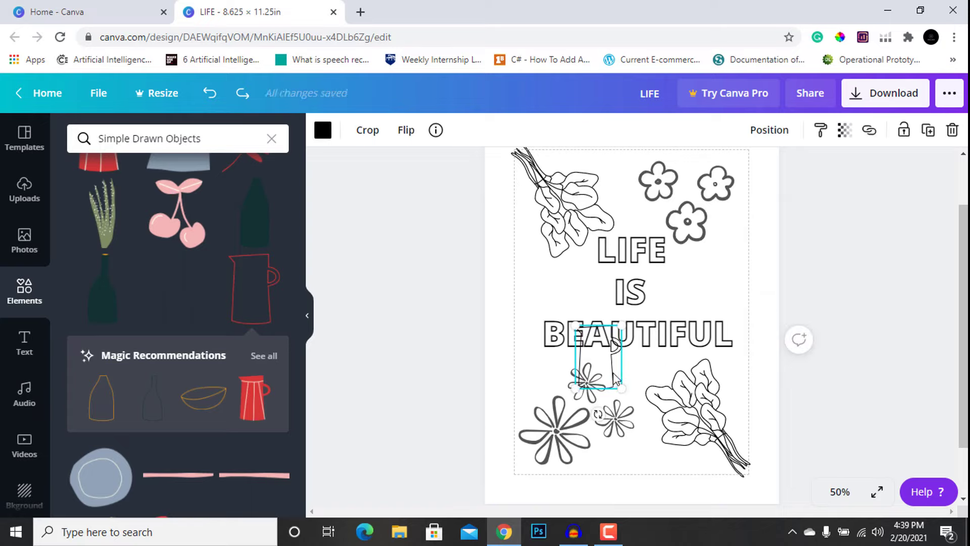
left_click_drag(615, 378, 590, 302)
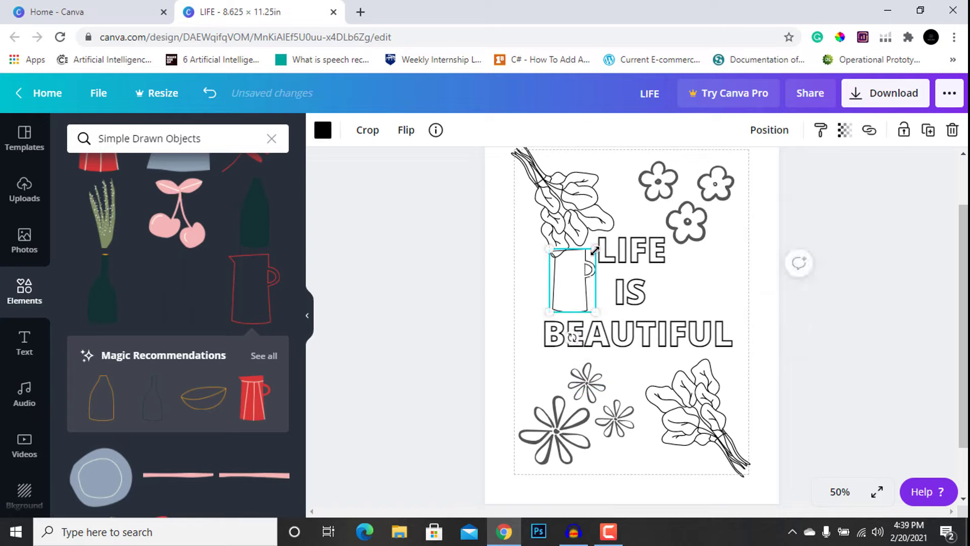
left_click_drag(595, 249, 581, 265)
left_click(442, 316)
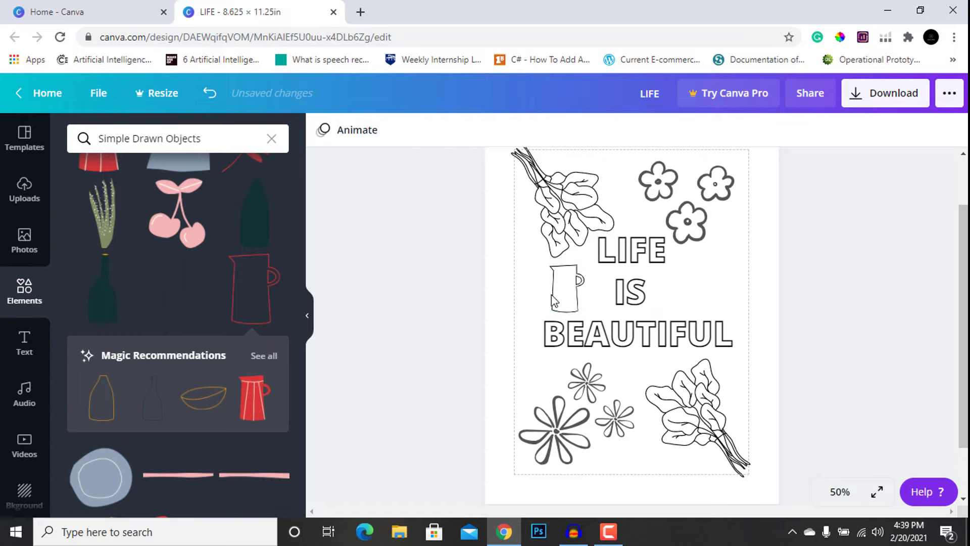
left_click_drag(551, 295, 527, 295)
left_click(525, 410)
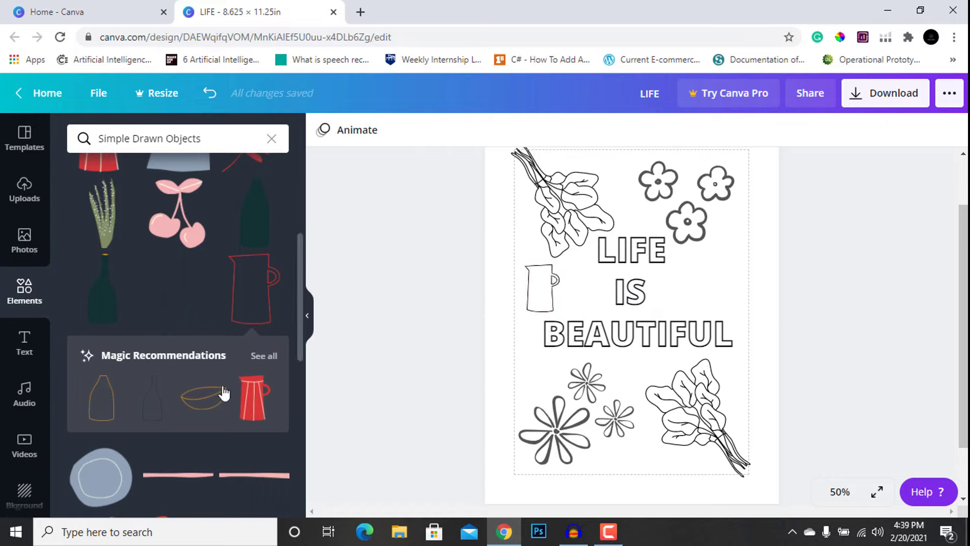
Add the hand-drawn yellow ring from the collection to the page and shrink it to less than half its size.
scroll(156, 411, "down", 4)
scroll(156, 405, "down", 2)
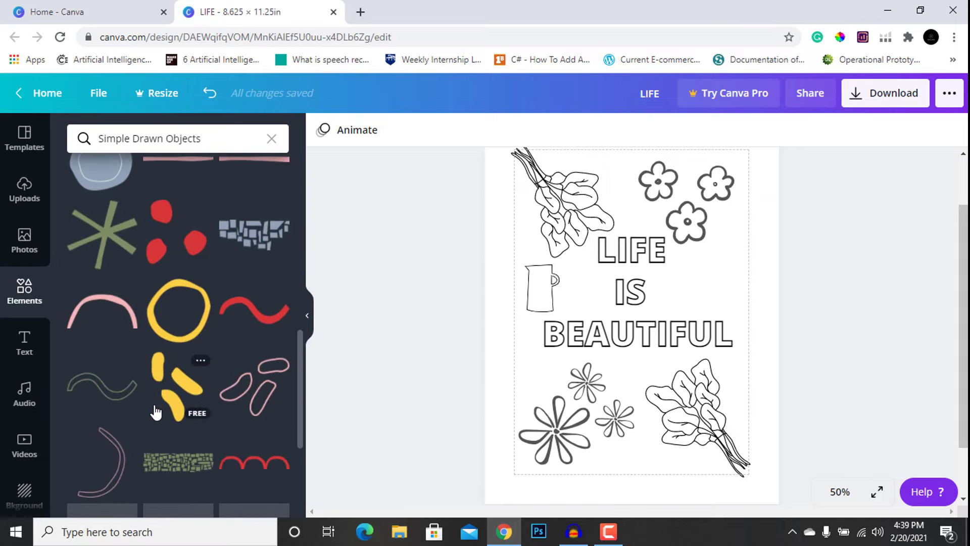
scroll(164, 349, "down", 2)
scroll(142, 374, "up", 1)
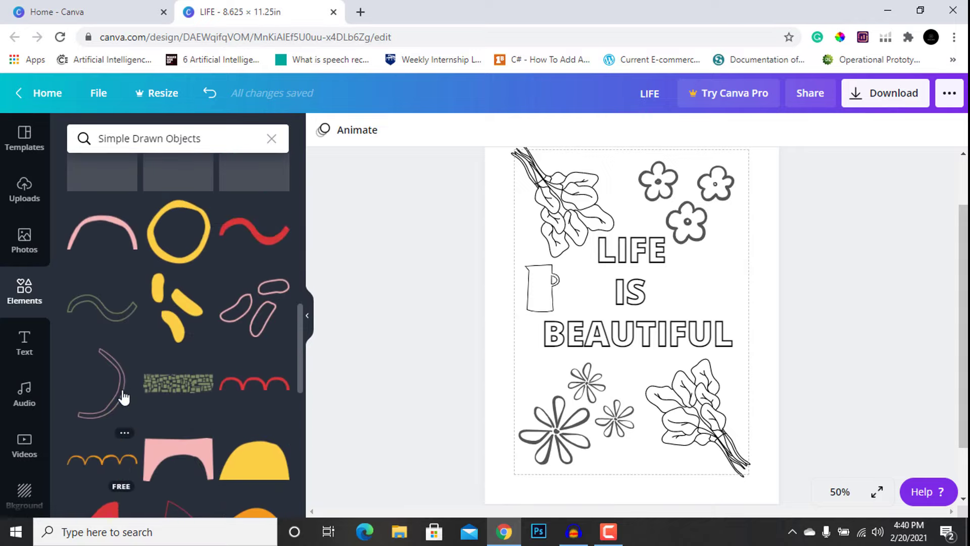
left_click(190, 238)
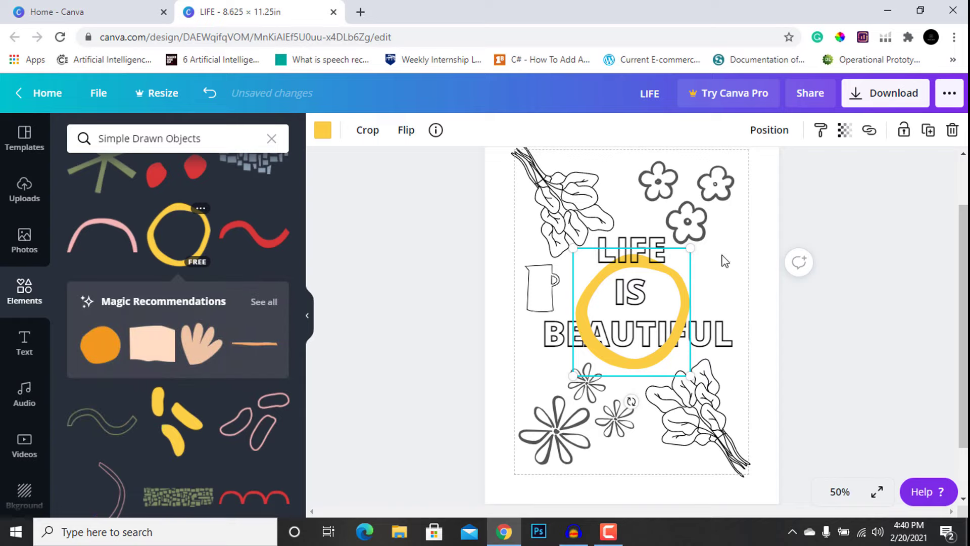
left_click_drag(692, 250, 621, 324)
Recolour the ring dark grey and shrink it further.
left_click(322, 130)
left_click(81, 271)
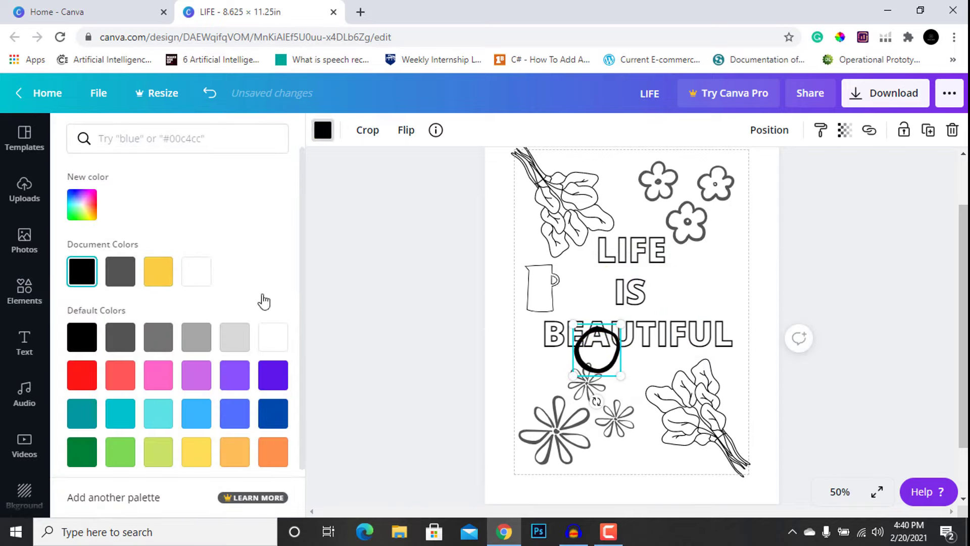
left_click_drag(619, 380, 608, 363)
left_click(116, 273)
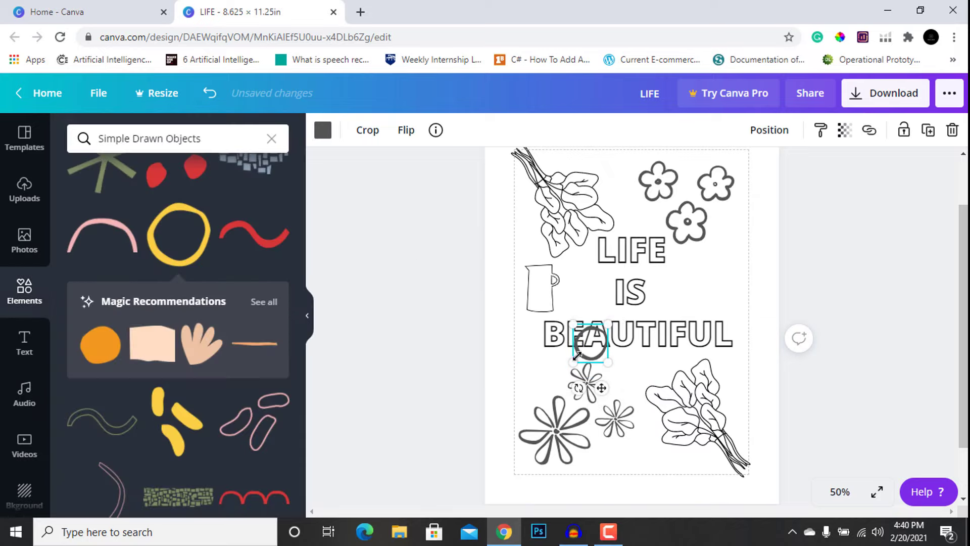
Move the ring to the right of "LIFE IS", below the upper flower cluster, and shrink it a little more.
left_click_drag(603, 390, 726, 308)
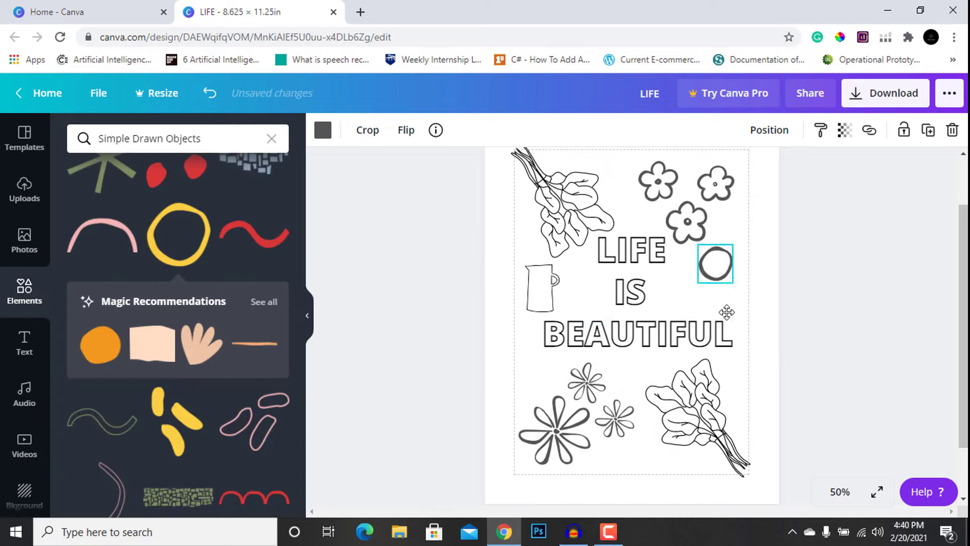
left_click_drag(735, 243, 708, 279)
left_click(885, 353)
left_click(907, 412)
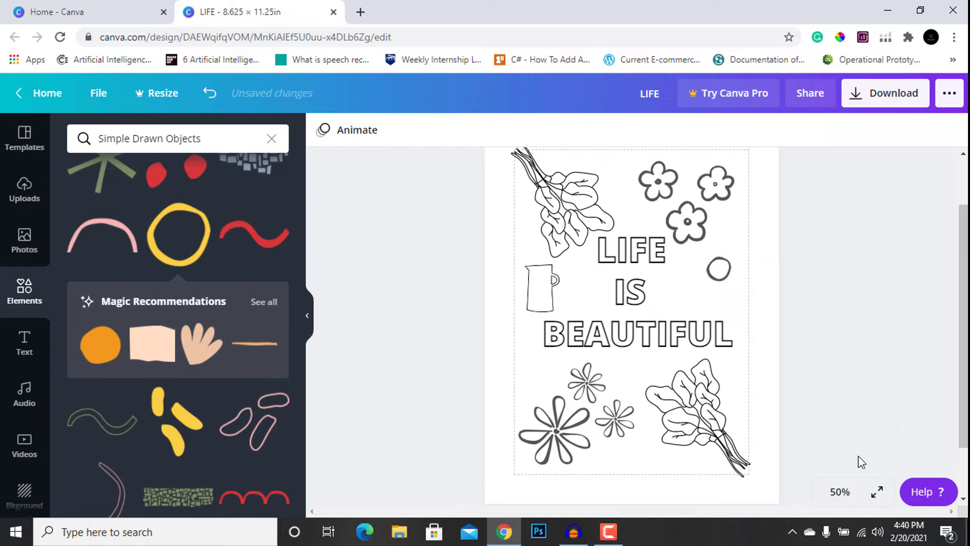
Add the three outlined bean shapes from the collection, recolour them black and shrink them to about half size.
left_click(234, 432)
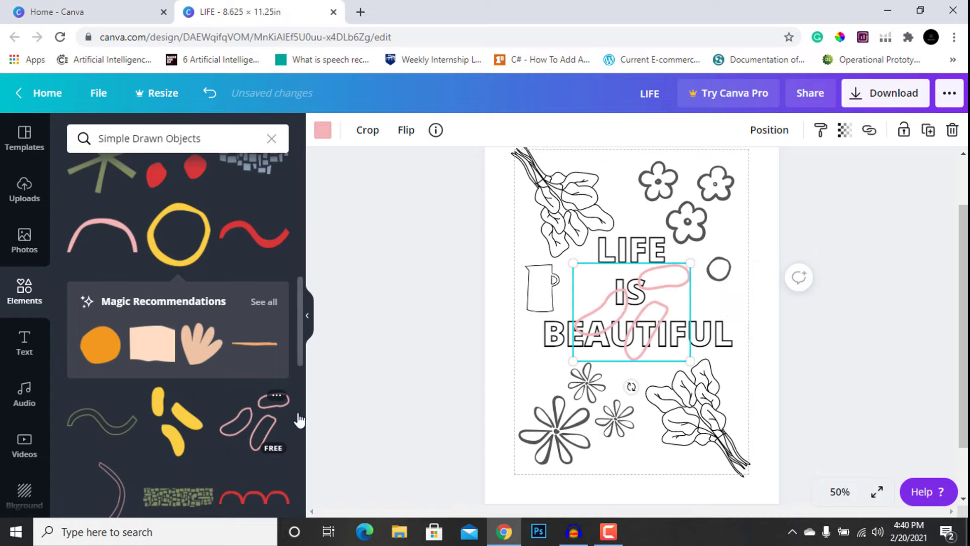
left_click(321, 130)
left_click(81, 271)
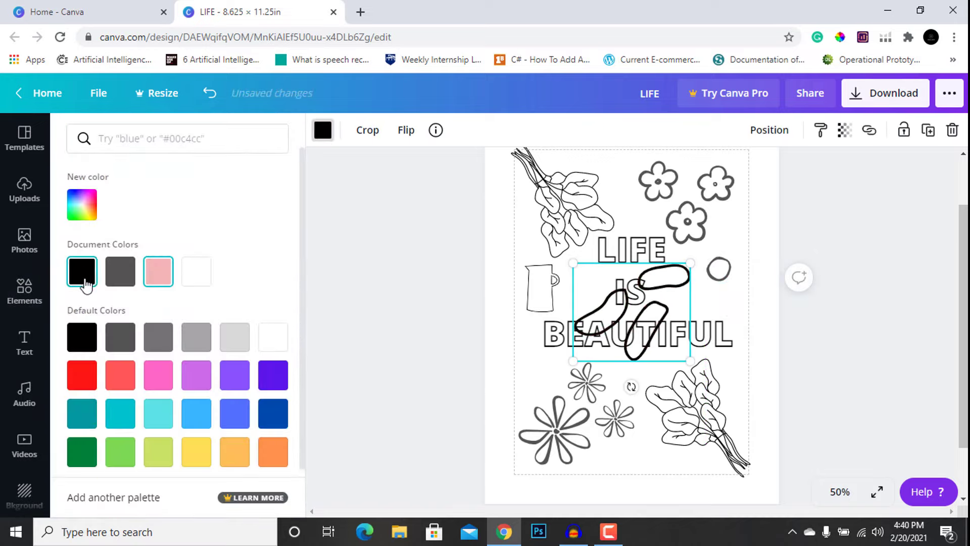
key("Escape")
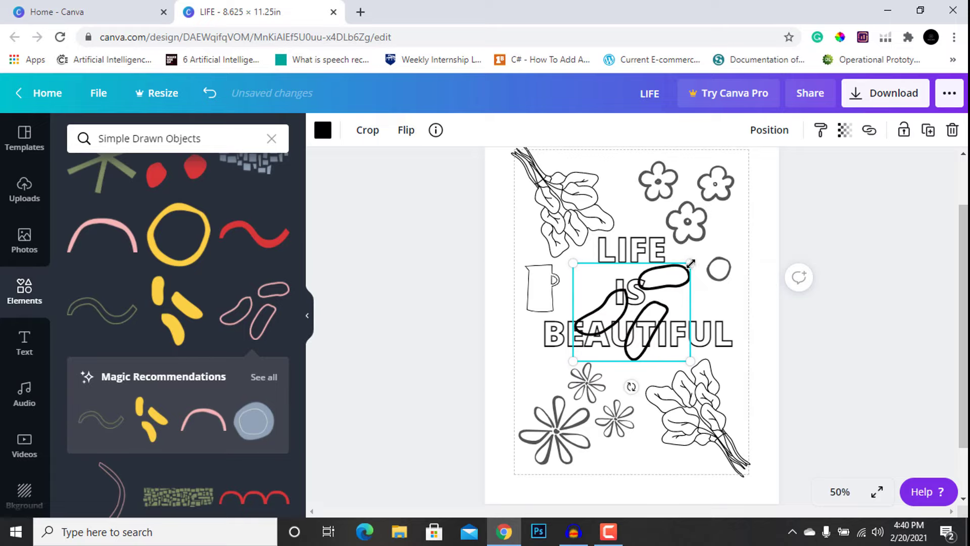
mouse_move(690, 262)
left_mouse_down()
mouse_move(624, 323)
mouse_move(635, 309)
left_mouse_up()
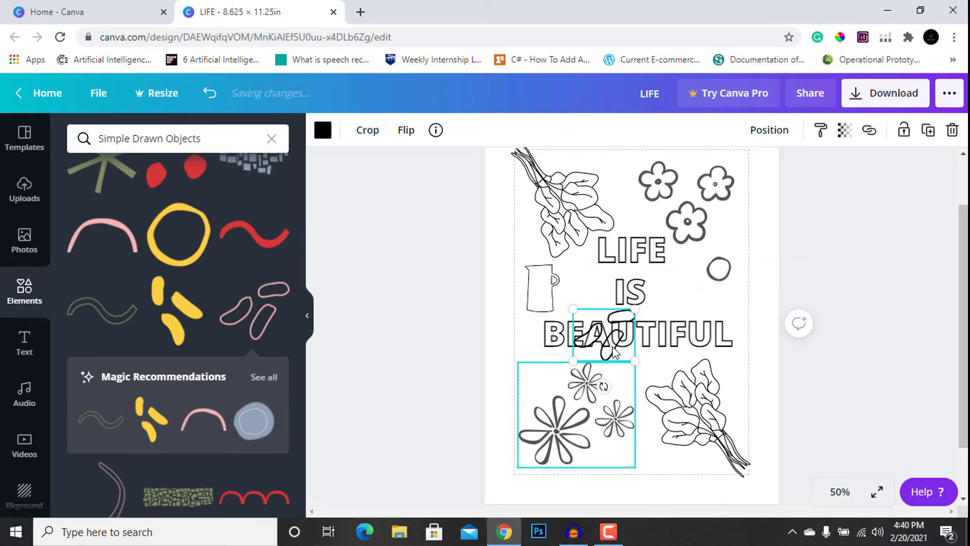
Shrink the lower flower cluster and fit the slightly reduced bean shapes above its left side, under the start of "BEAUTIFUL".
mouse_move(588, 310)
left_mouse_down()
mouse_move(619, 268)
mouse_move(627, 194)
mouse_move(627, 311)
mouse_move(643, 354)
mouse_move(524, 354)
mouse_move(545, 377)
mouse_move(538, 406)
left_mouse_up()
left_click(614, 421)
left_click(532, 401)
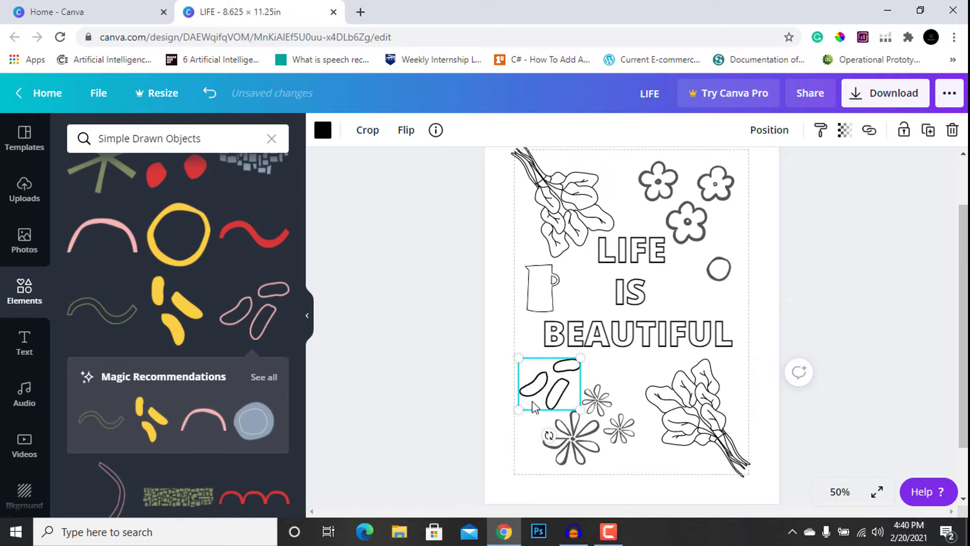
left_click_drag(521, 359, 526, 361)
left_click(318, 368)
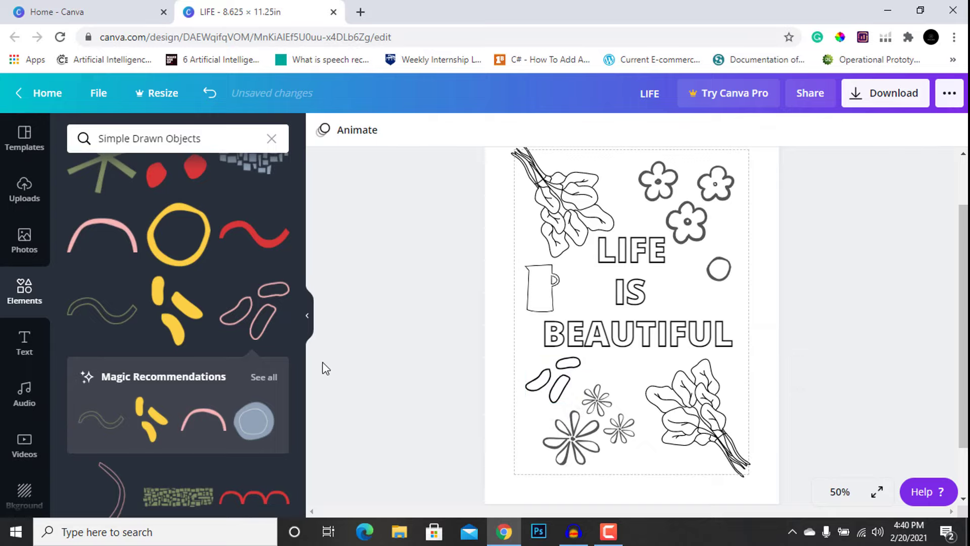
Shrink the upper-right flower cluster toward the page corner to clear space above "LIFE".
left_click(680, 228)
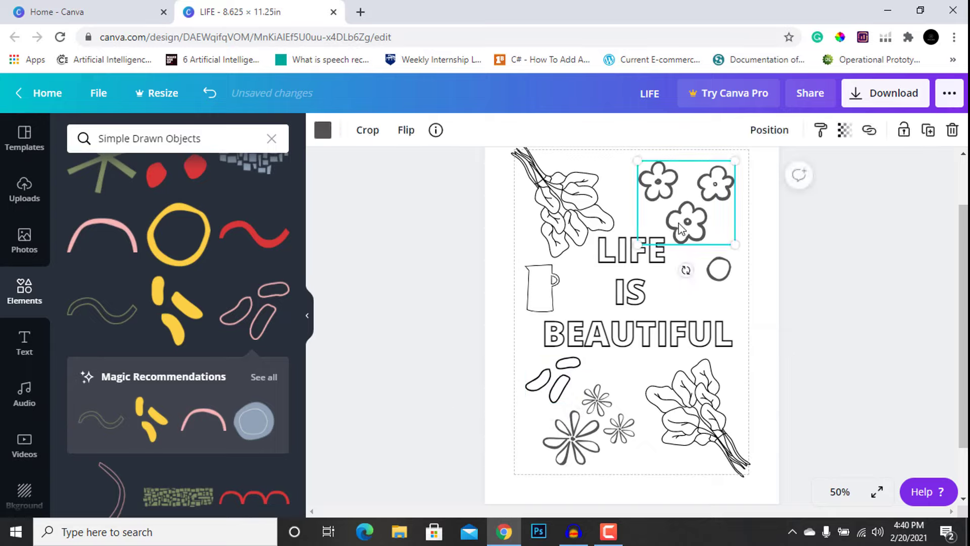
left_click_drag(644, 236, 661, 225)
left_click(807, 354)
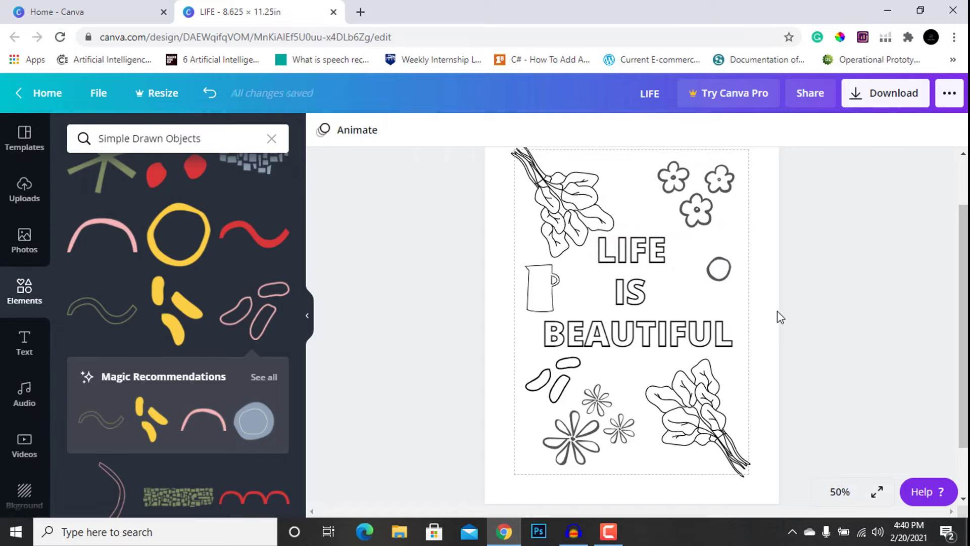
Reduce the ring beside "LIFE IS" to about 0.6 × 0.6 in.
left_click(712, 281)
left_click_drag(708, 280, 712, 276)
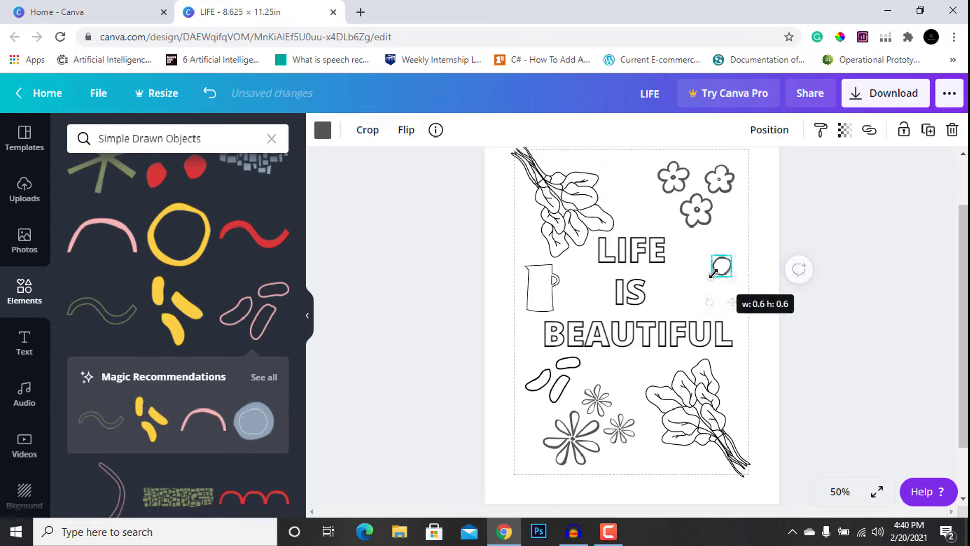
left_click(816, 303)
Duplicate the ring, move the copy to the page's lower margin between the flowers and the spinach, and shrink it slightly.
left_click(723, 270)
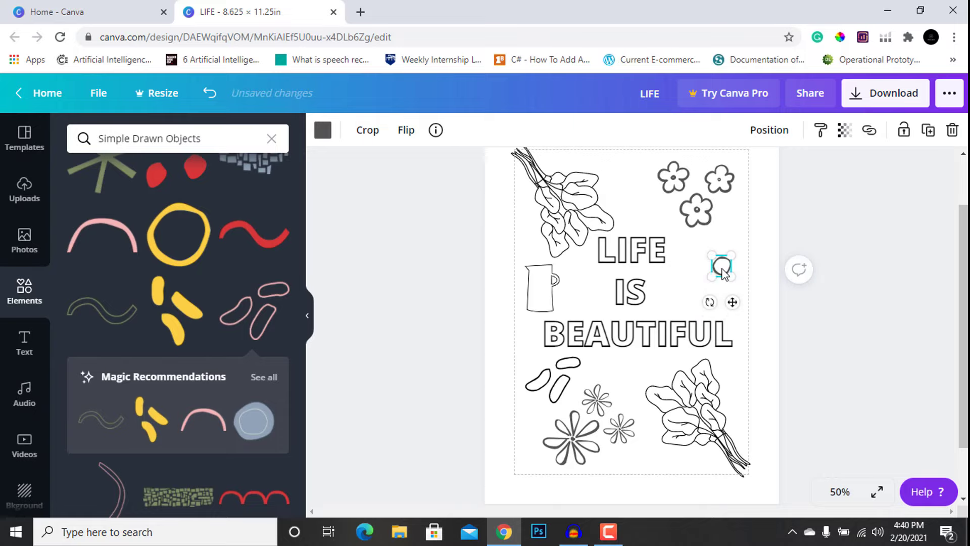
key("ctrl+d")
left_click_drag(741, 308, 671, 492)
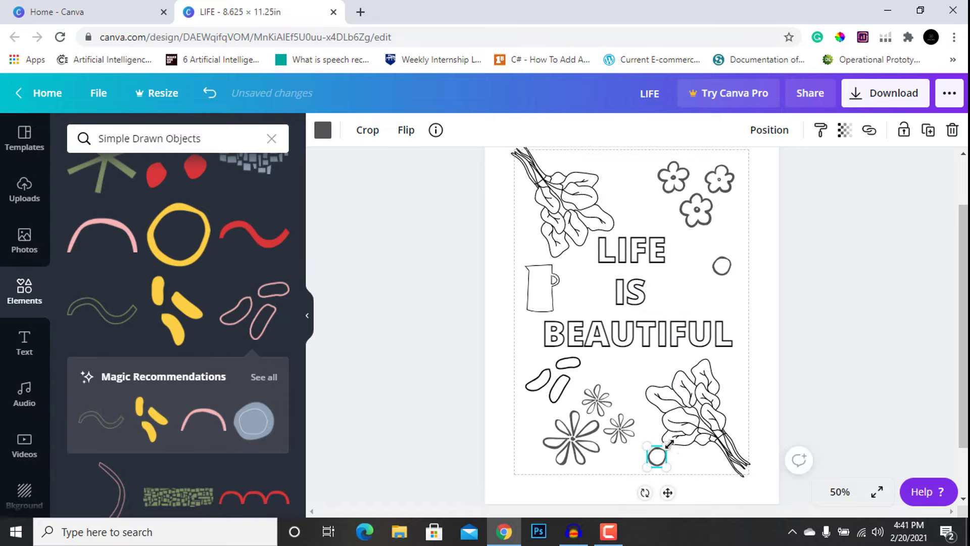
left_click_drag(669, 444, 661, 451)
left_click(871, 405)
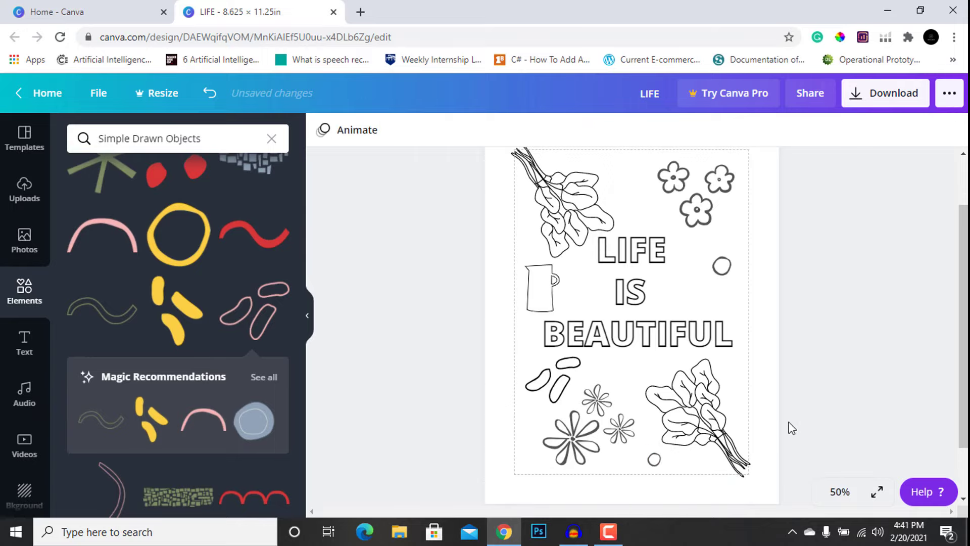
scroll(201, 433, "down", 2)
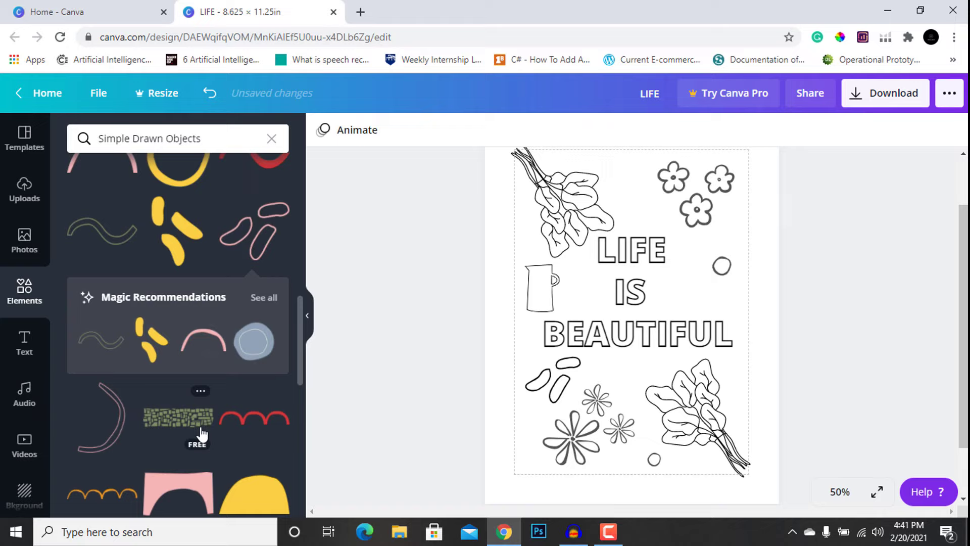
left_click(114, 426)
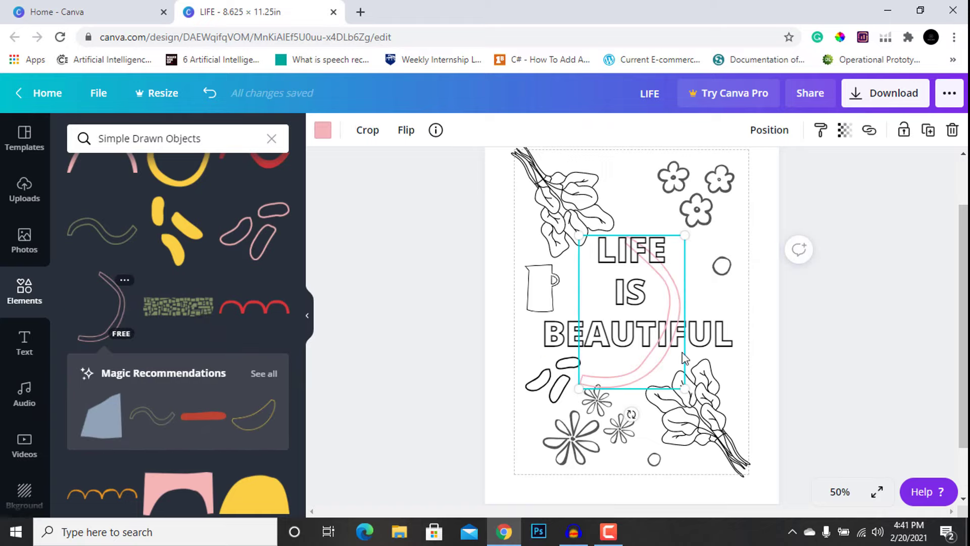
left_click(323, 130)
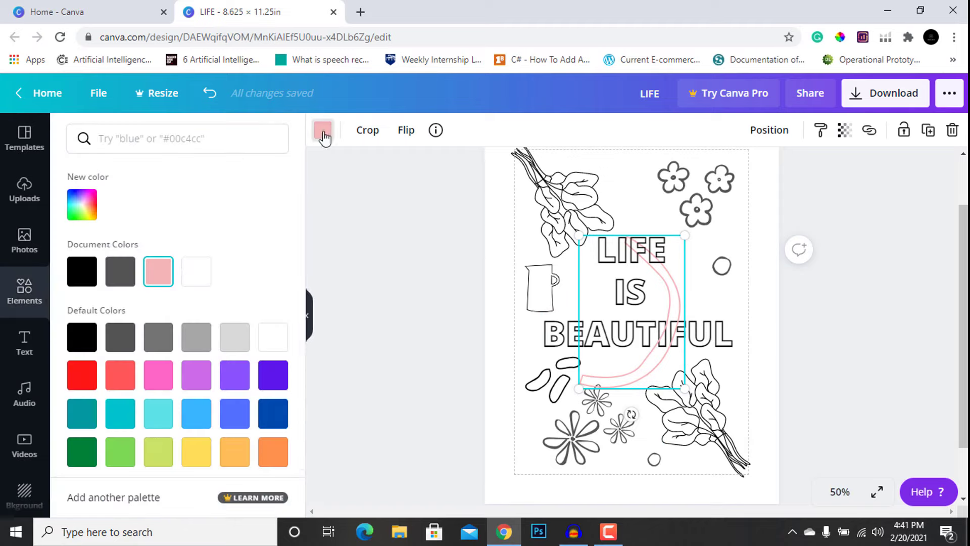
left_click(82, 272)
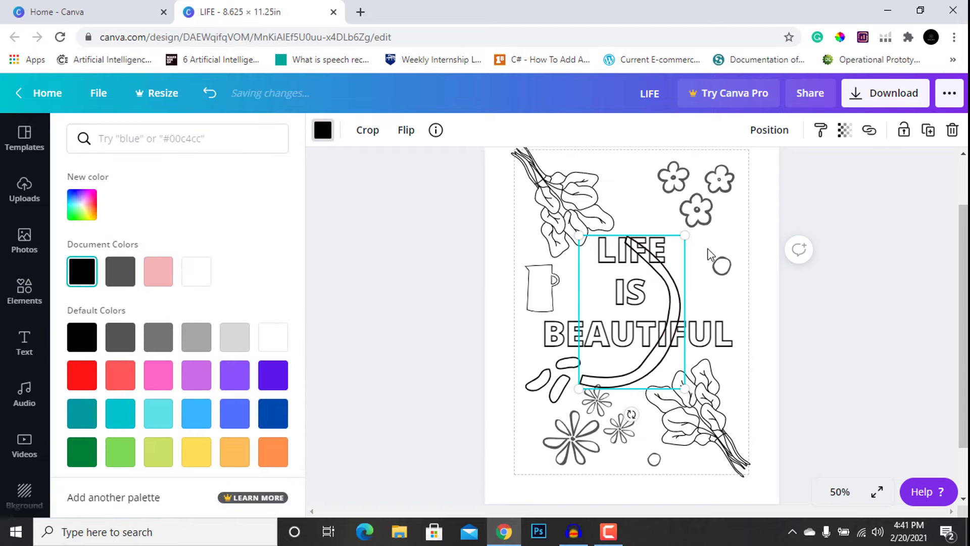
left_click_drag(634, 416, 643, 417)
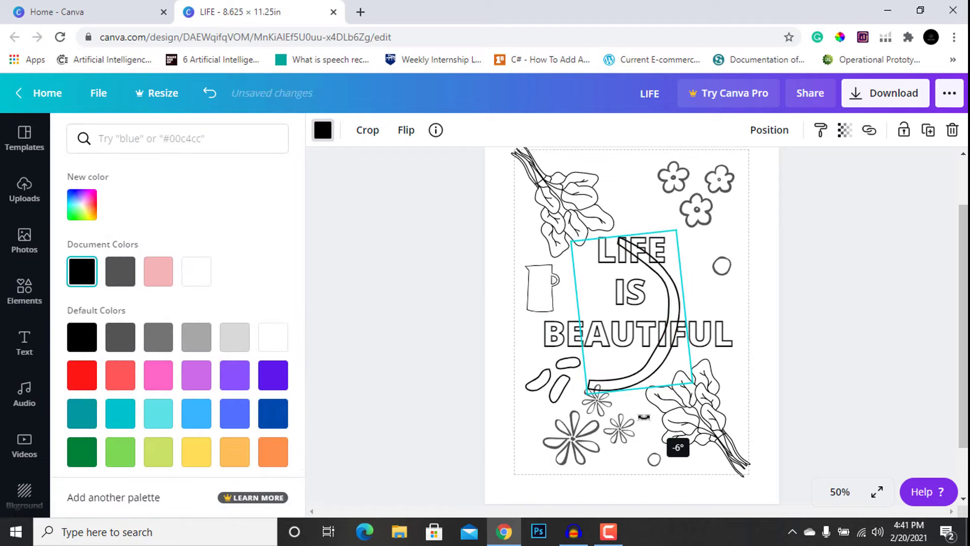
left_click_drag(681, 296, 586, 290)
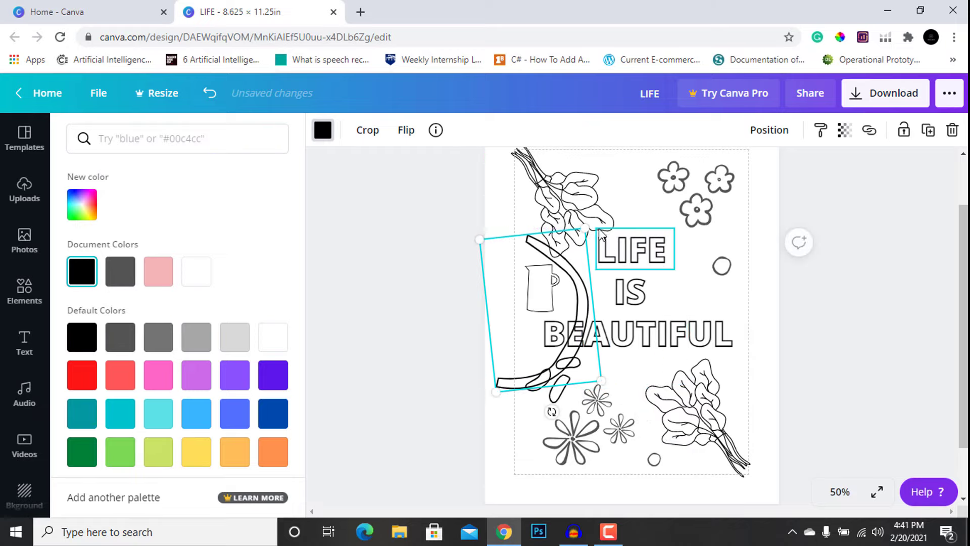
key("Delete")
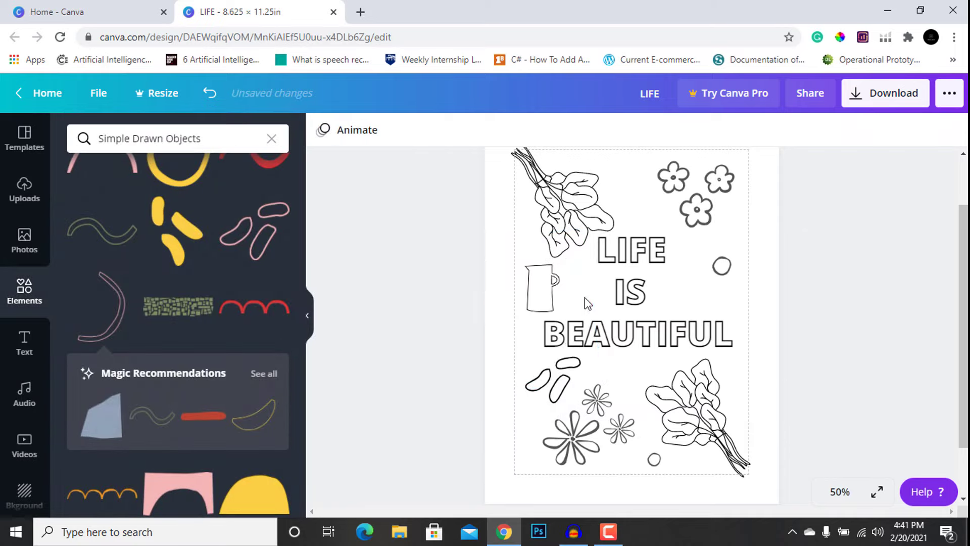
Add the outline daisy-like flower with long petals from the simple drawn objects and recolor it black.
scroll(101, 468, "down", 3)
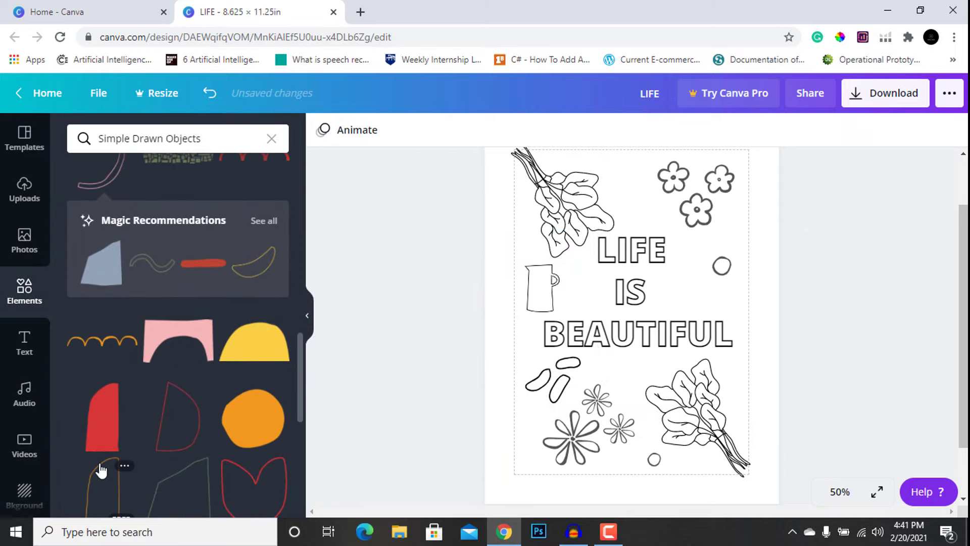
scroll(101, 470, "down", 5)
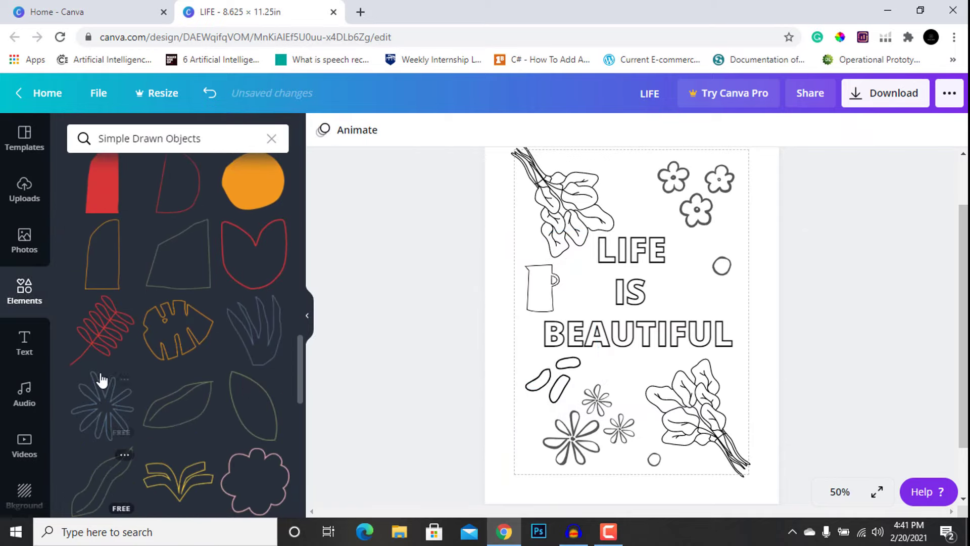
left_click(98, 405)
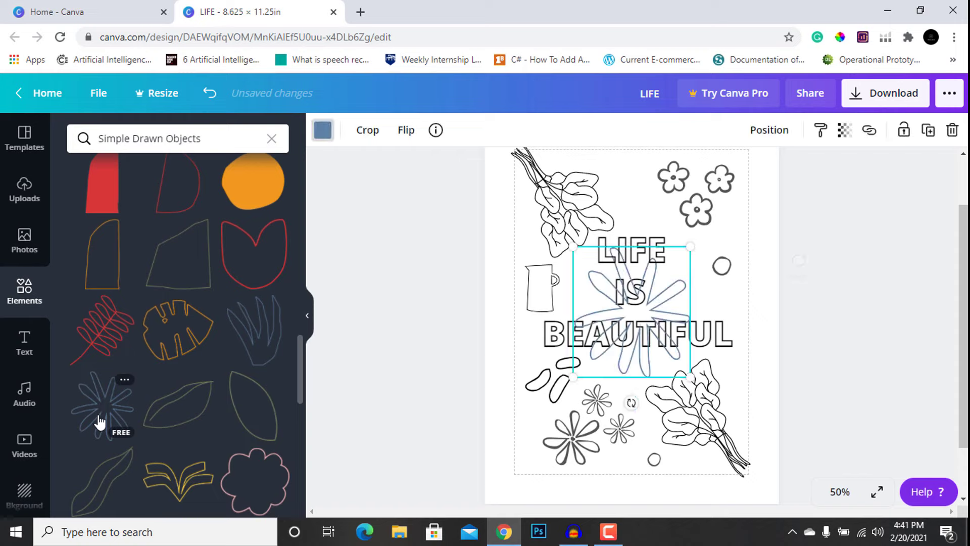
left_click(323, 130)
left_click(80, 271)
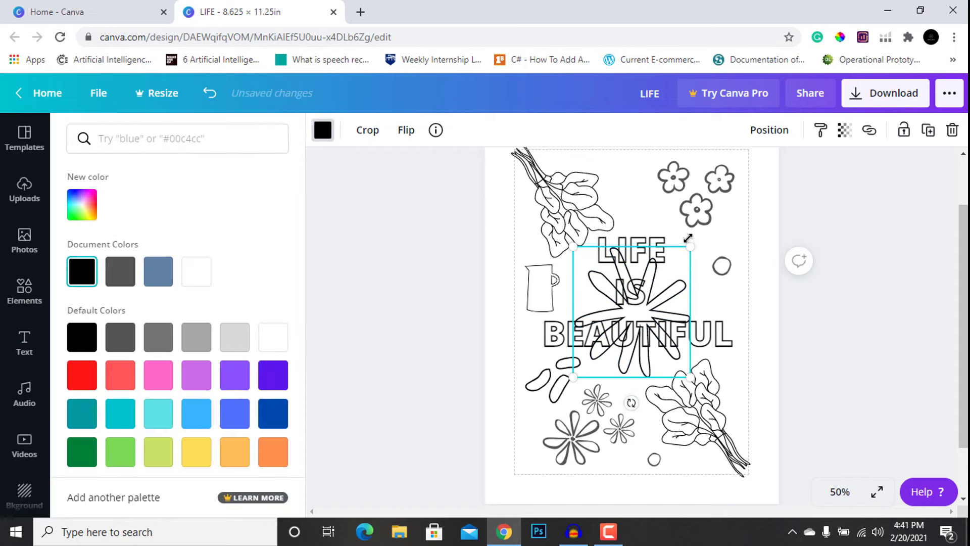
Shrink the long-petaled flower to about 2 × 2.2 in beside "LIFE IS" and move the ring there up to the upper flower cluster.
left_click_drag(691, 246, 645, 296)
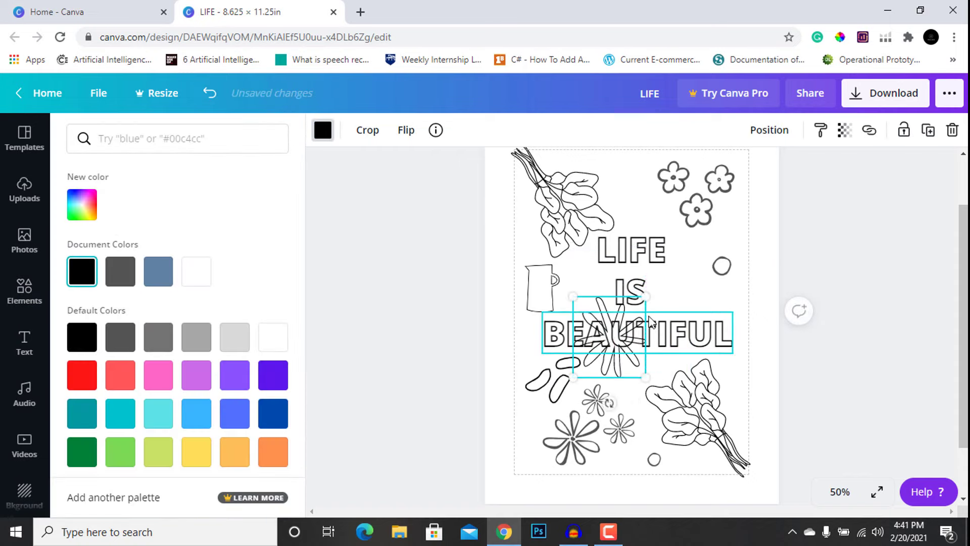
left_click_drag(623, 365, 669, 196)
left_click(738, 299)
left_click_drag(700, 278, 722, 274)
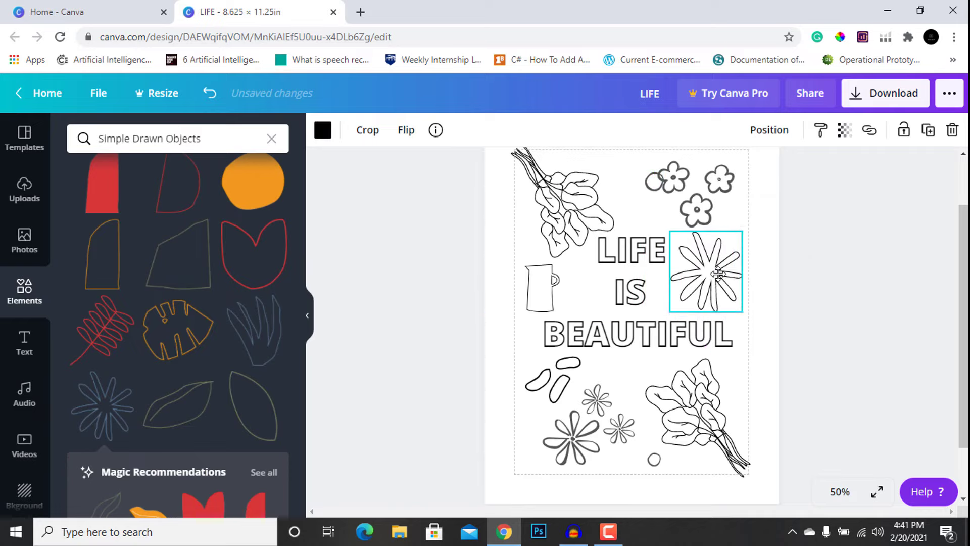
left_click_drag(674, 239, 680, 243)
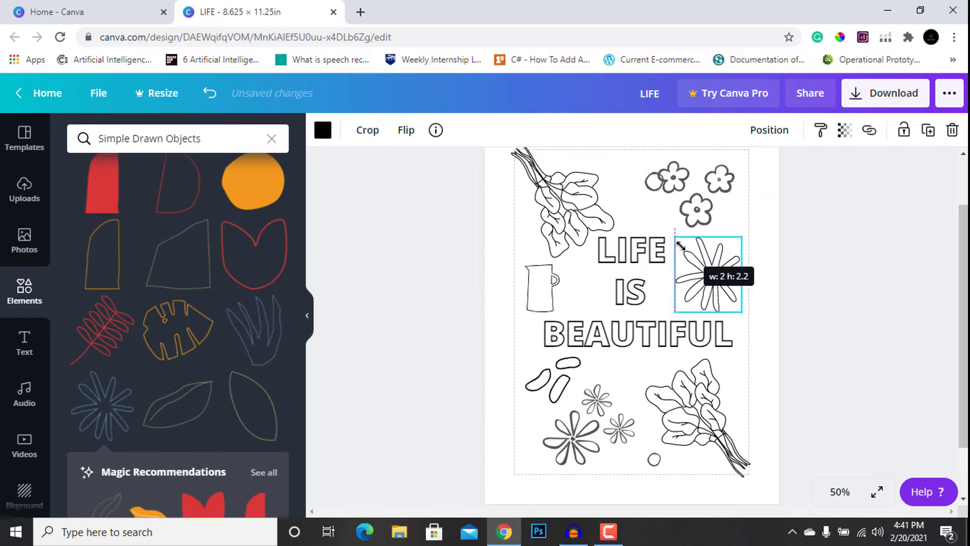
Move the ring into the gap between the upper spinach and flower cluster, and nudge the cluster toward the page's right margin.
left_click(853, 322)
left_click(651, 186)
left_click_drag(651, 187, 633, 187)
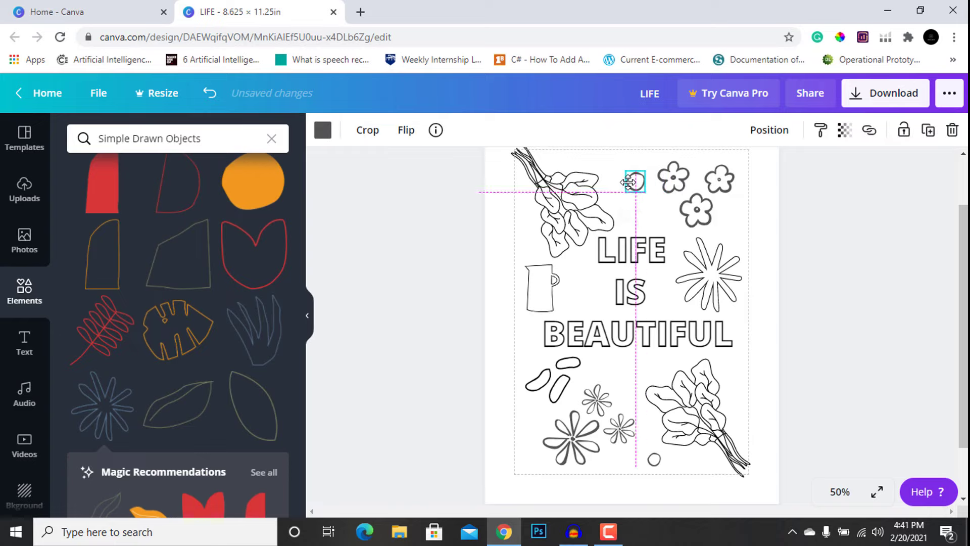
left_click(837, 256)
left_click(702, 201)
left_click_drag(702, 201, 709, 202)
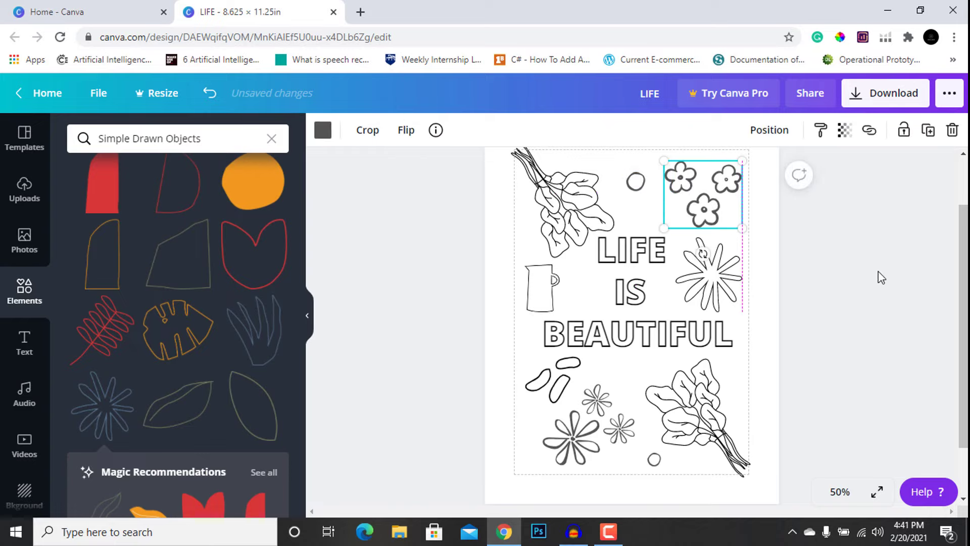
Shrink the long-petaled flower slightly and center it in the space between "LIFE IS" and the right page margin.
left_click(926, 314)
left_click(715, 280)
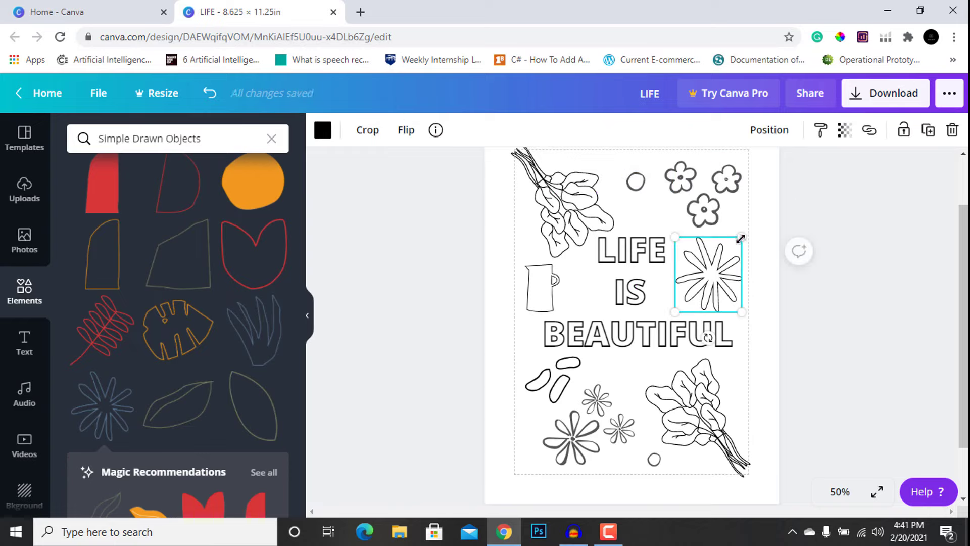
left_click_drag(738, 242, 732, 247)
left_click(877, 335)
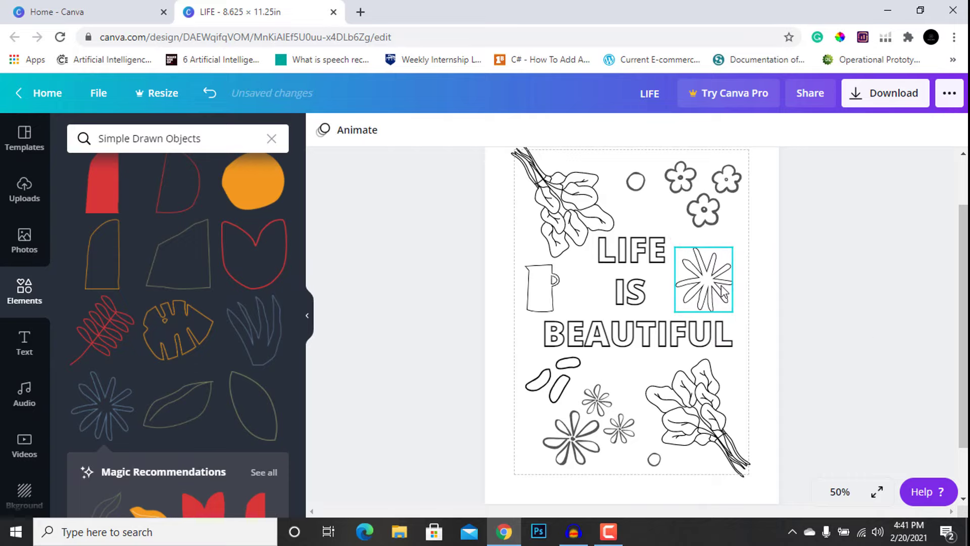
left_click(723, 289)
left_click_drag(723, 290, 728, 285)
left_click(846, 383)
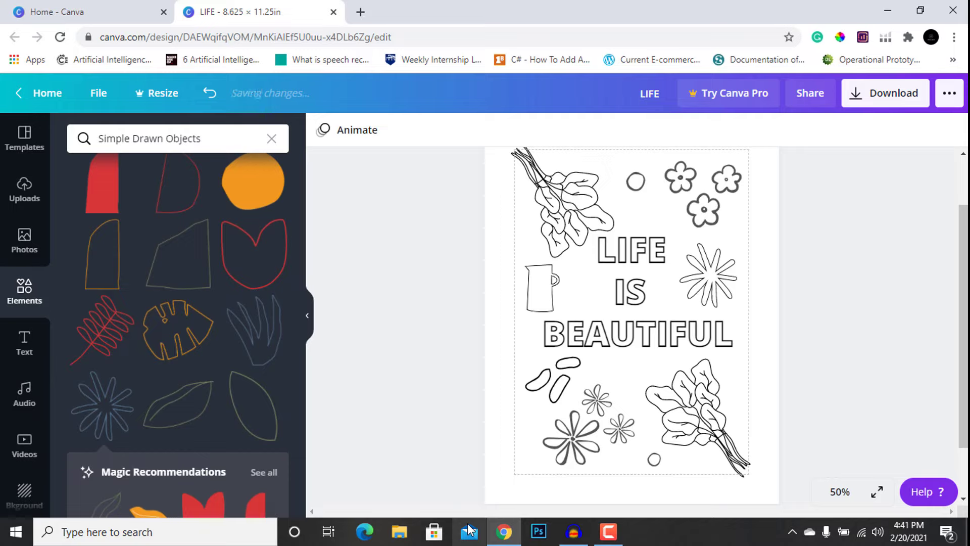
left_click(718, 276)
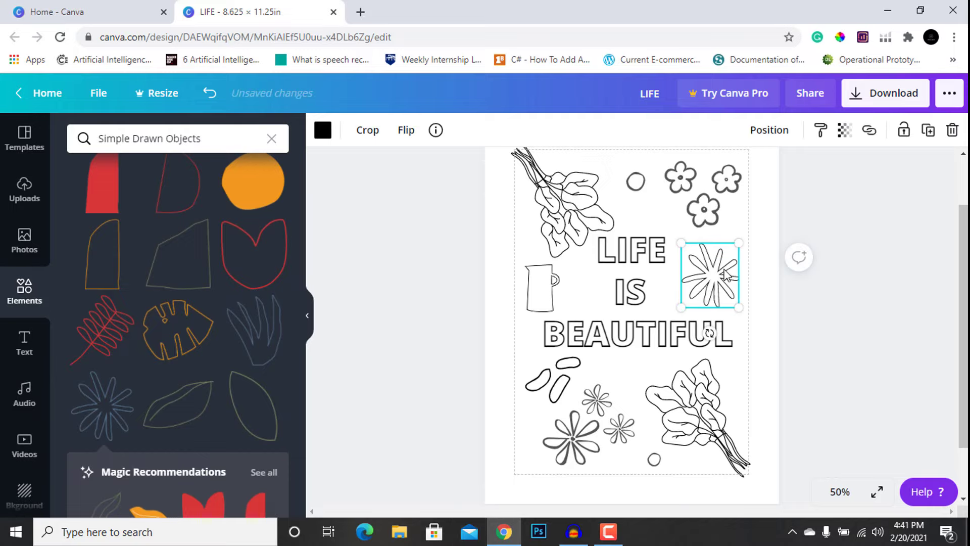
left_click(836, 407)
Duplicate the small ring at the page's lower margin and place the copy above the end of "LIFE", beside the flower cluster.
left_click(655, 459)
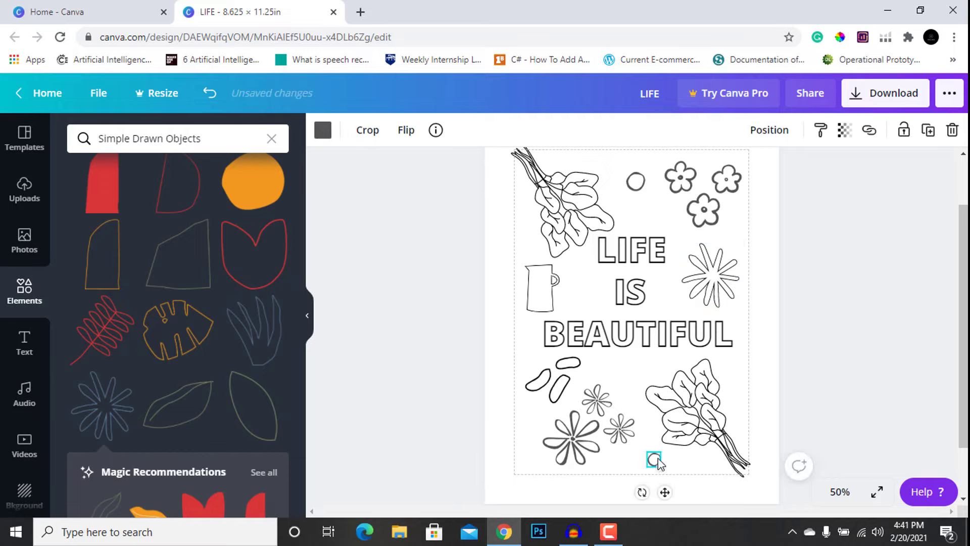
left_click_drag(664, 492, 674, 498)
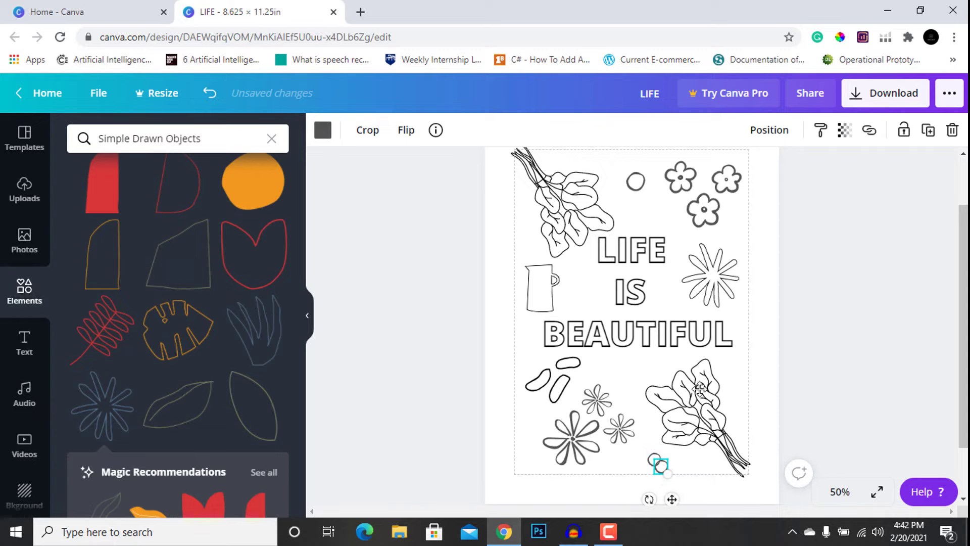
left_click_drag(700, 389, 673, 251)
left_click(866, 281)
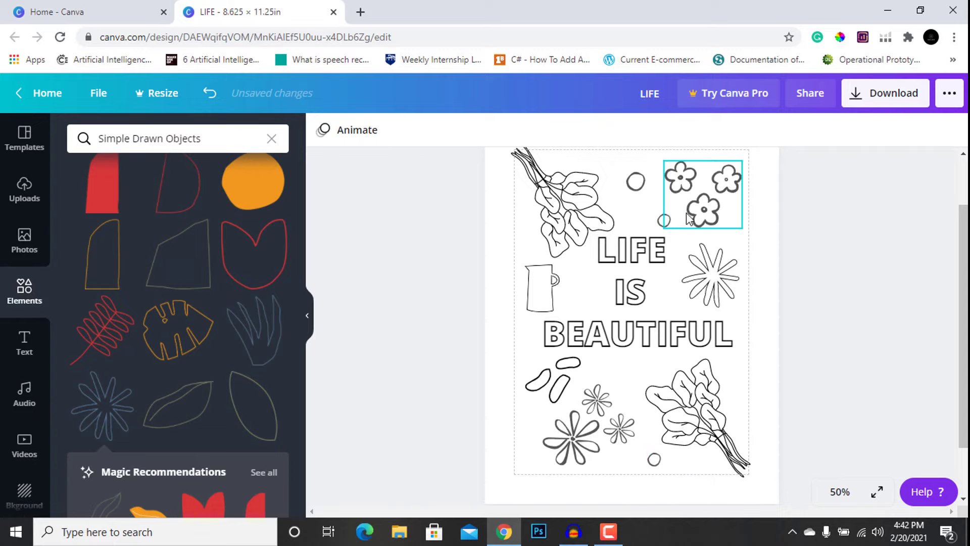
Nudge the two rings above "LIFE" slightly upward to balance their spacing with the flower cluster.
left_click(664, 219)
left_click_drag(639, 202, 634, 192)
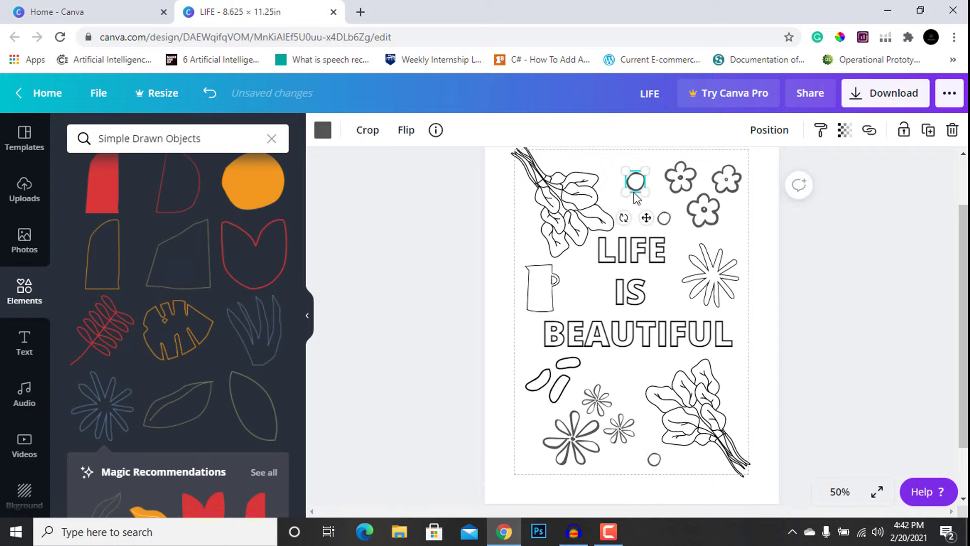
left_click(851, 351)
left_click_drag(664, 221, 665, 217)
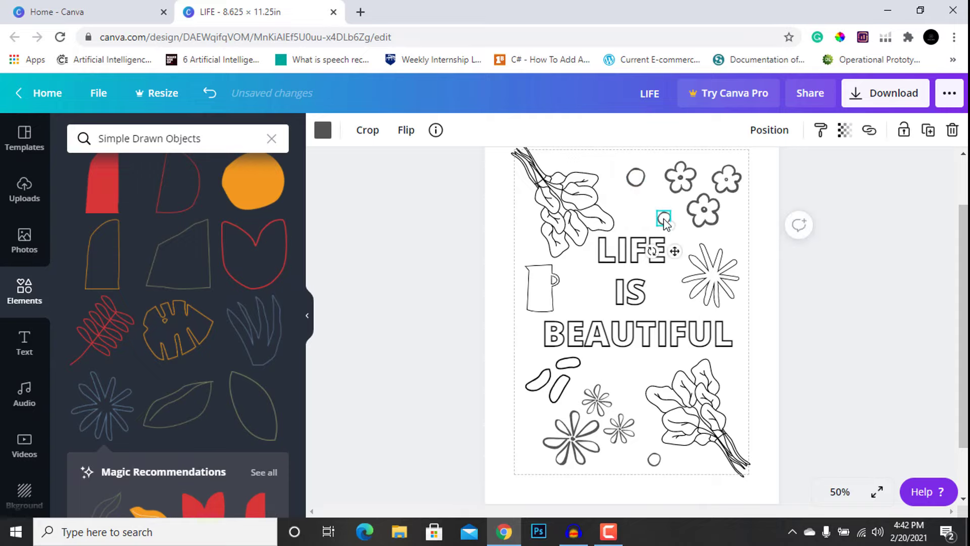
key("Escape")
Duplicate the lower-margin ring and place the copy under the end of "BEAUTIFUL", beside the top of the lower spinach.
left_click(653, 460)
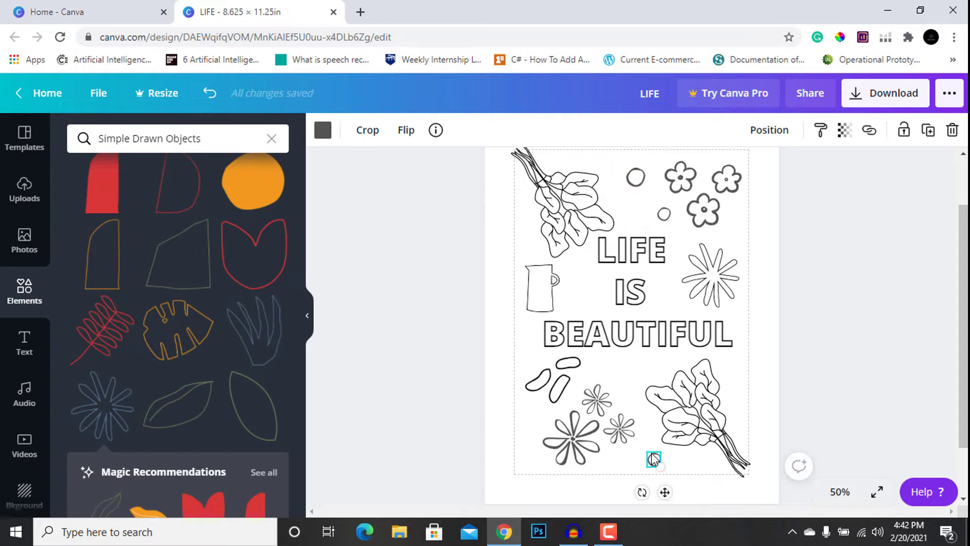
left_click_drag(650, 453, 739, 379)
left_click(861, 329)
Duplicate the ring beside the lower spinach and place the copy under the middle of "BEAUTIFUL", above the lower flower cluster.
left_click(689, 445)
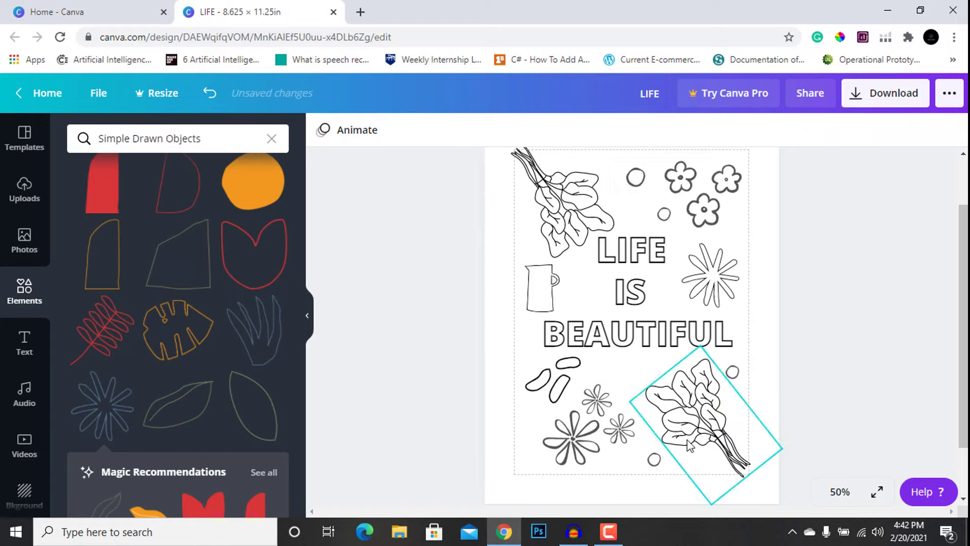
left_click(733, 374)
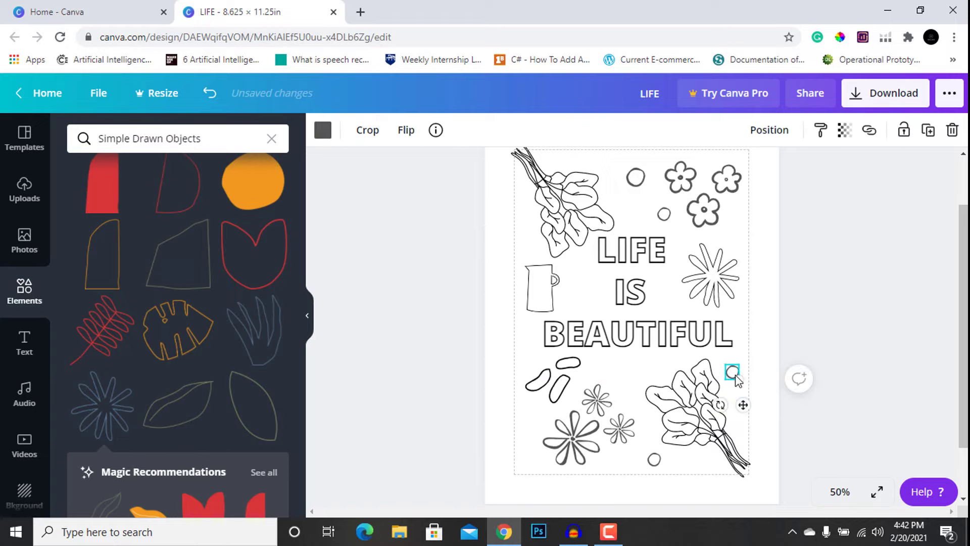
left_click_drag(736, 380, 628, 408)
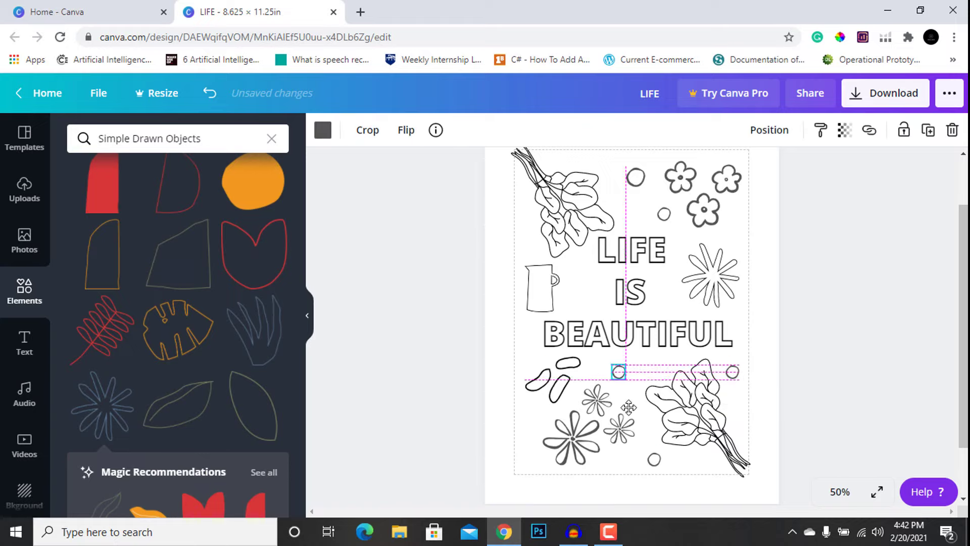
left_click(816, 454)
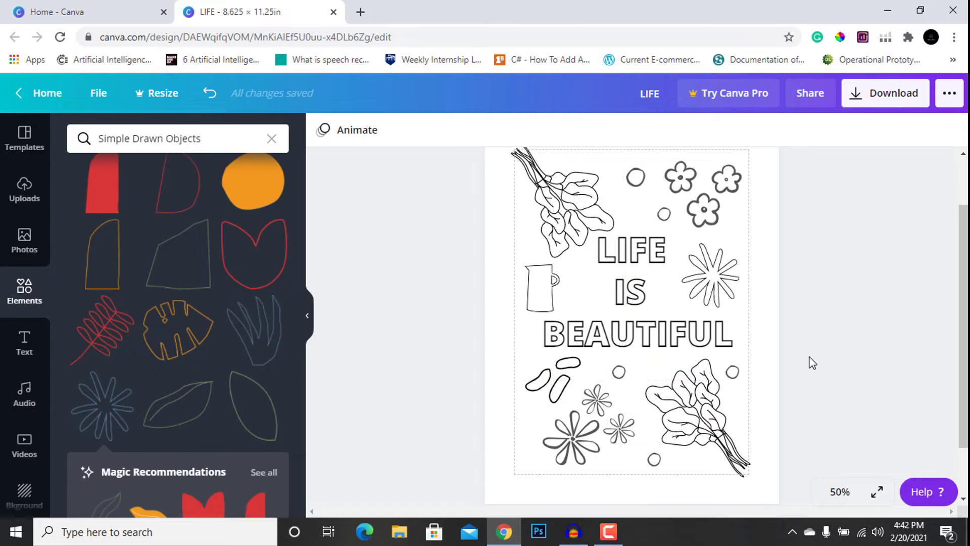
left_click(623, 373)
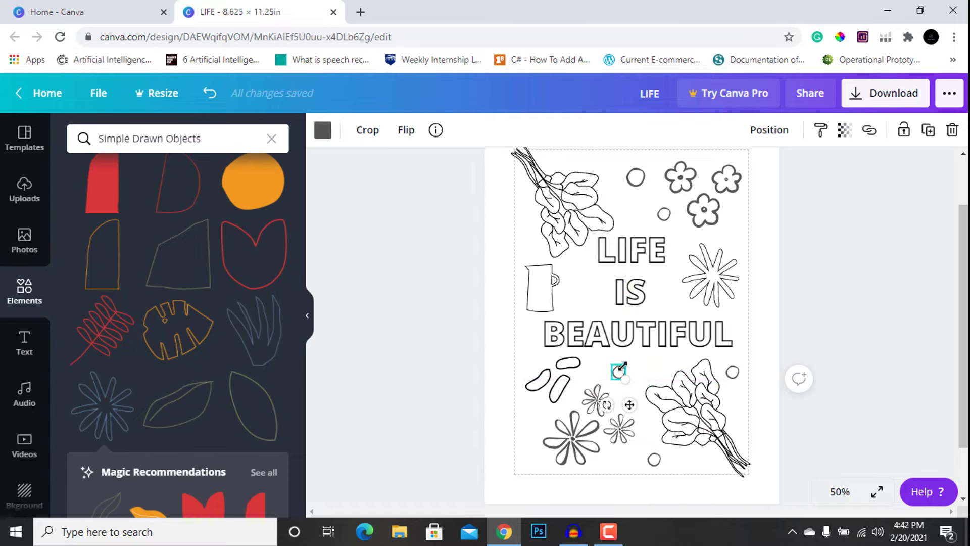
left_click_drag(622, 364, 623, 367)
left_click(882, 334)
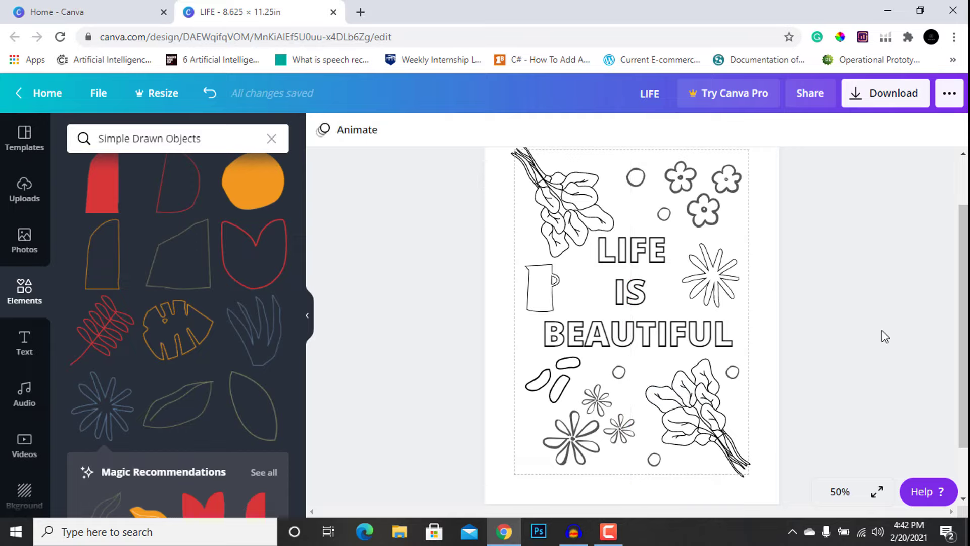
Duplicate the ring beside the lower spinach and place the copy at the left page margin, next to the lower flower cluster.
left_click(732, 373)
left_click_drag(732, 372, 532, 457)
left_click(435, 472)
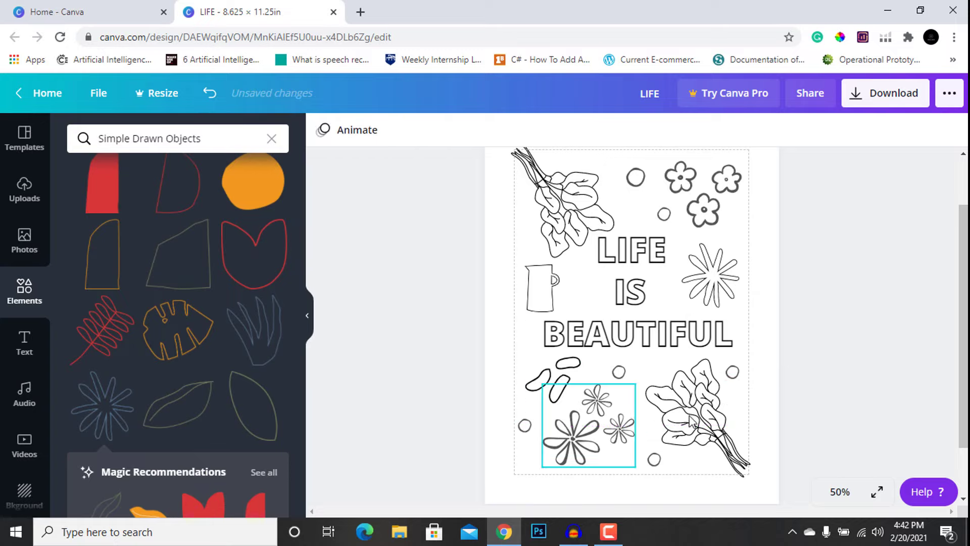
Duplicate the small ring above "LIFE" and place the copy at the left page margin, between the upper spinach and the jug.
left_click(665, 216)
left_click_drag(667, 219, 674, 225)
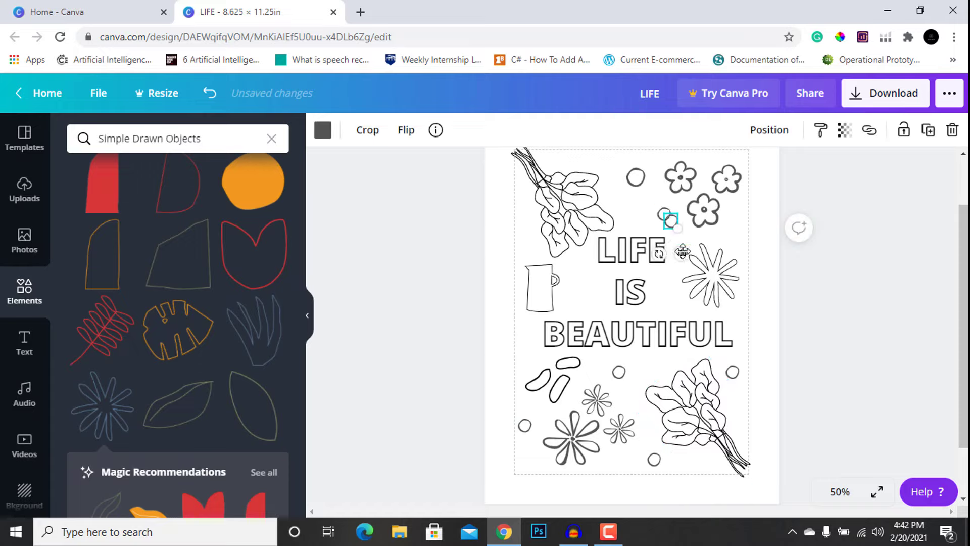
left_click_drag(621, 262, 537, 262)
left_click(445, 418)
scroll(444, 419, "down", 1)
scroll(445, 418, "up", 1)
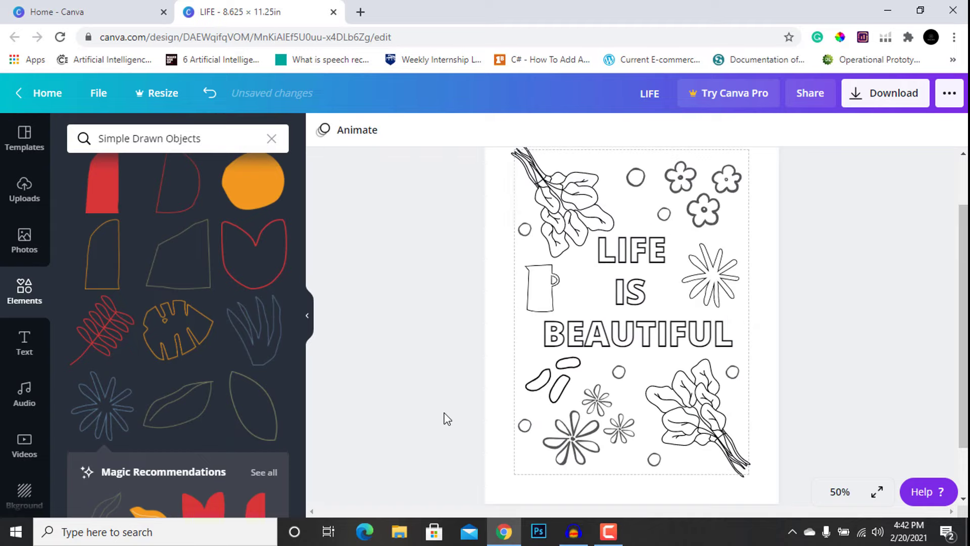
Duplicate the small ring beside the upper spinach and place the copy between the jug's handle and the word "IS".
left_click(525, 232)
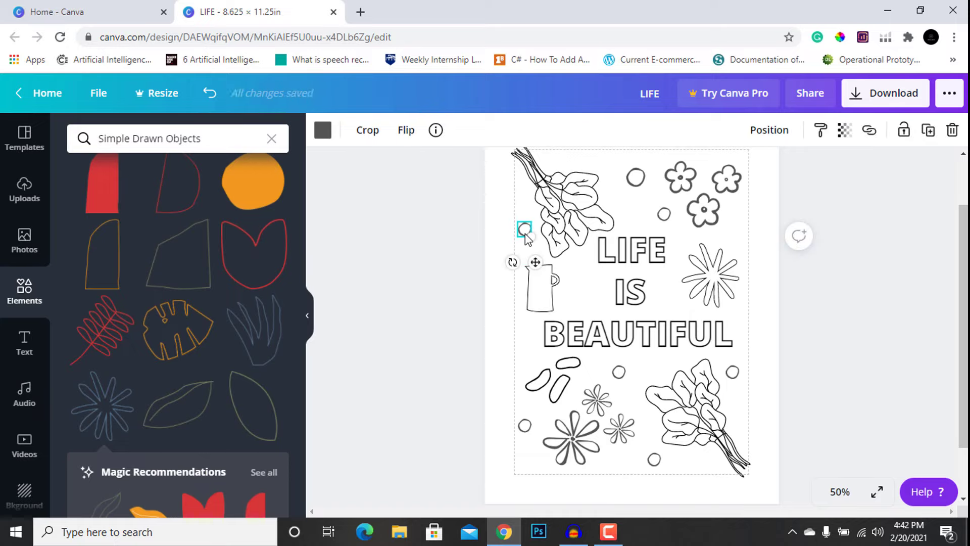
key("ctrl+d")
left_click_drag(571, 273, 581, 278)
left_click(414, 424)
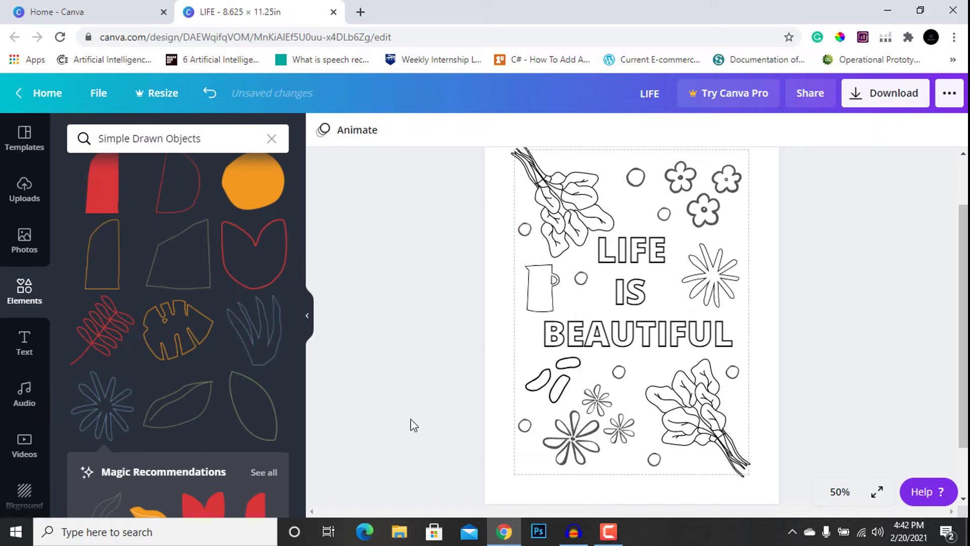
Replace the "Simple Drawn Objects" search with a search of the elements library for "rectangle".
scroll(413, 424, "down", 3)
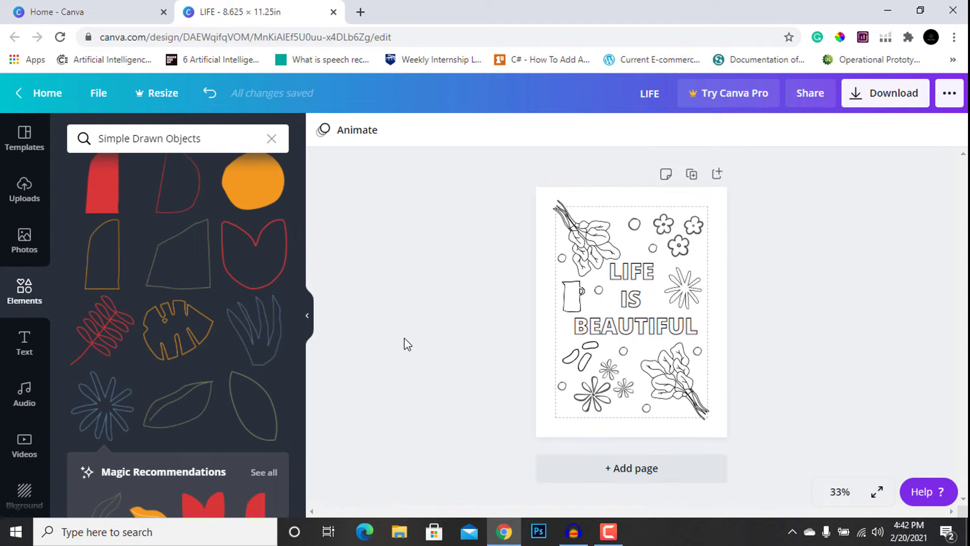
scroll(188, 349, "down", 5)
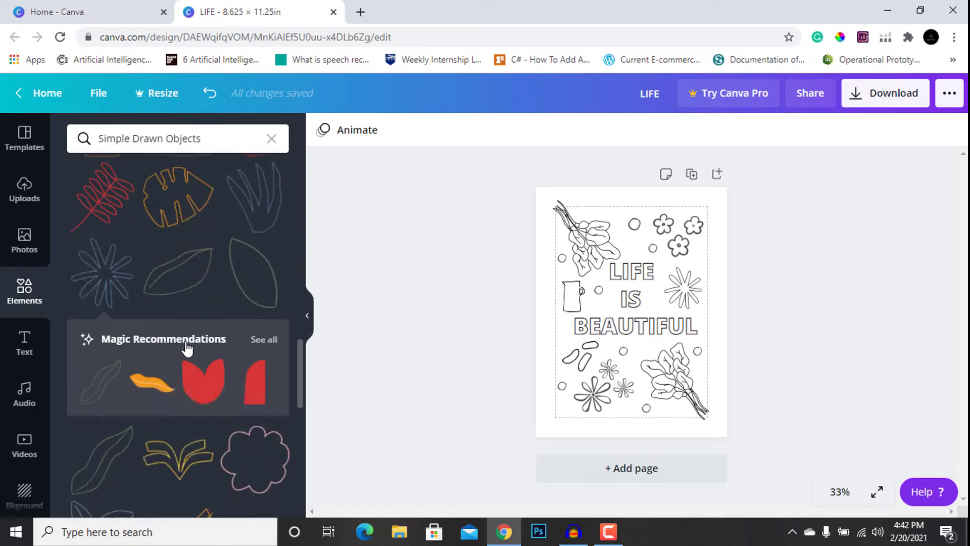
scroll(187, 349, "up", 1)
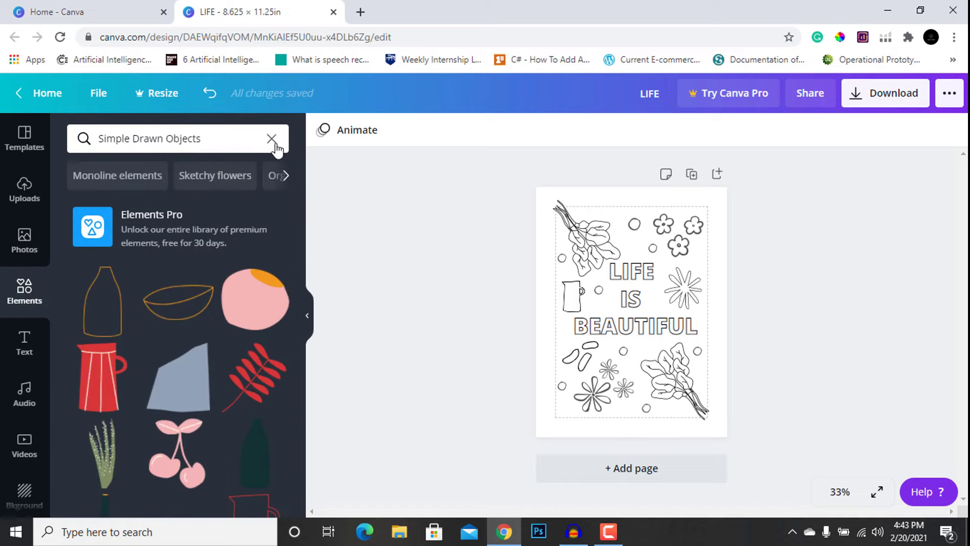
left_click(273, 142)
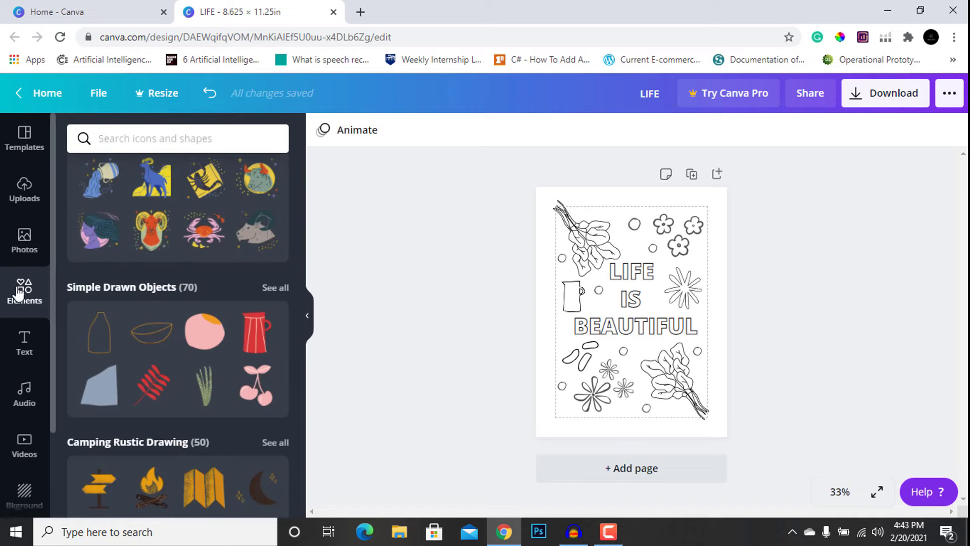
left_click(160, 142)
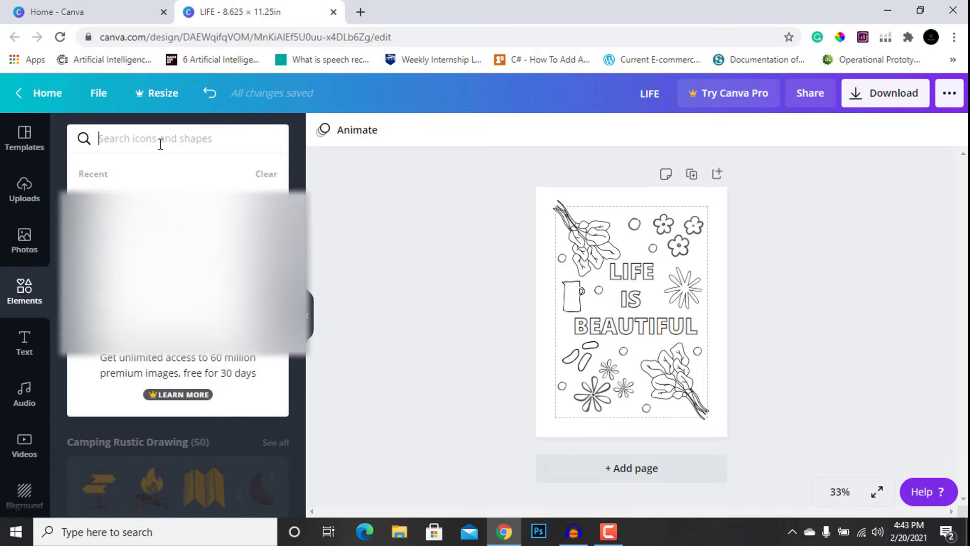
type("RE")
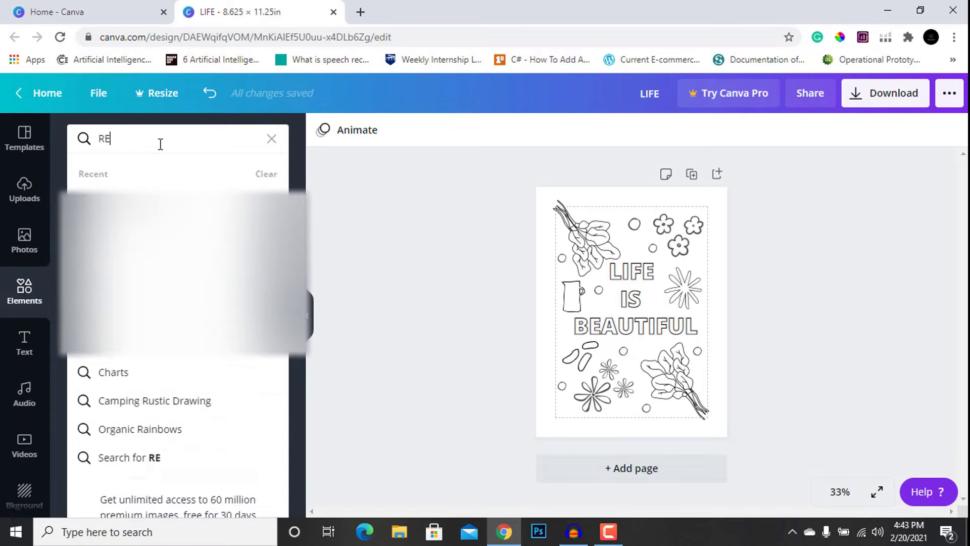
type("CTA")
key("Down")
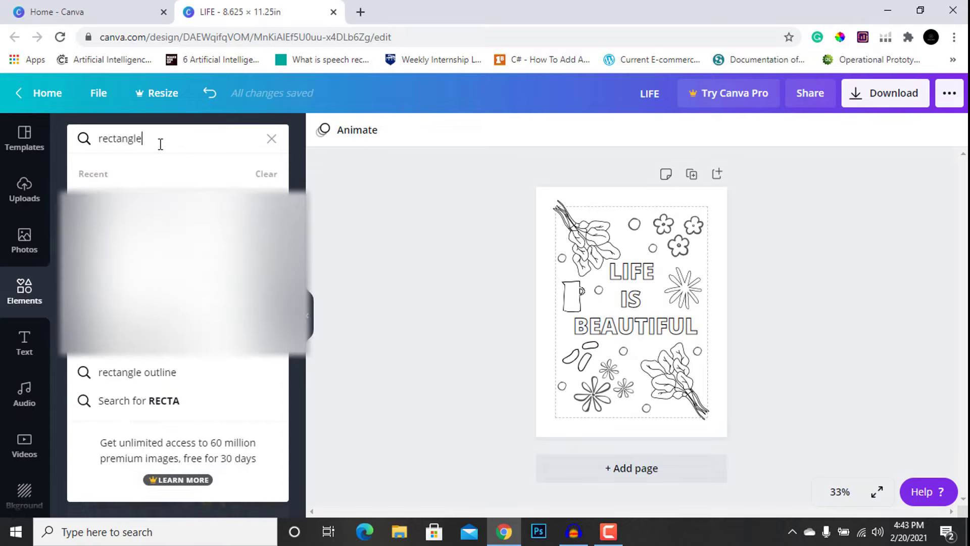
key("Return")
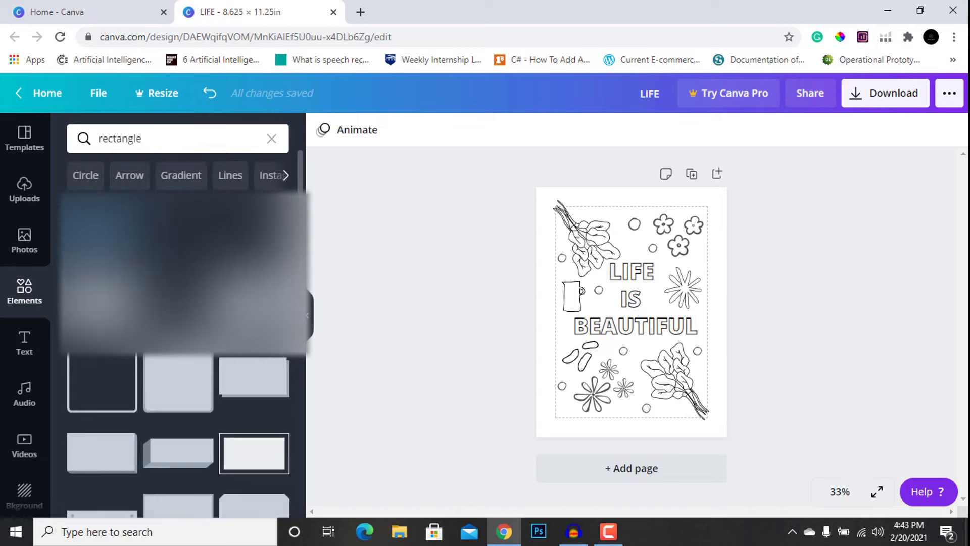
Add the hollow square-cornered rectangle outline and stretch all four sides to the page's margin guides as a frame.
left_click(178, 301)
left_click_drag(632, 361, 635, 417)
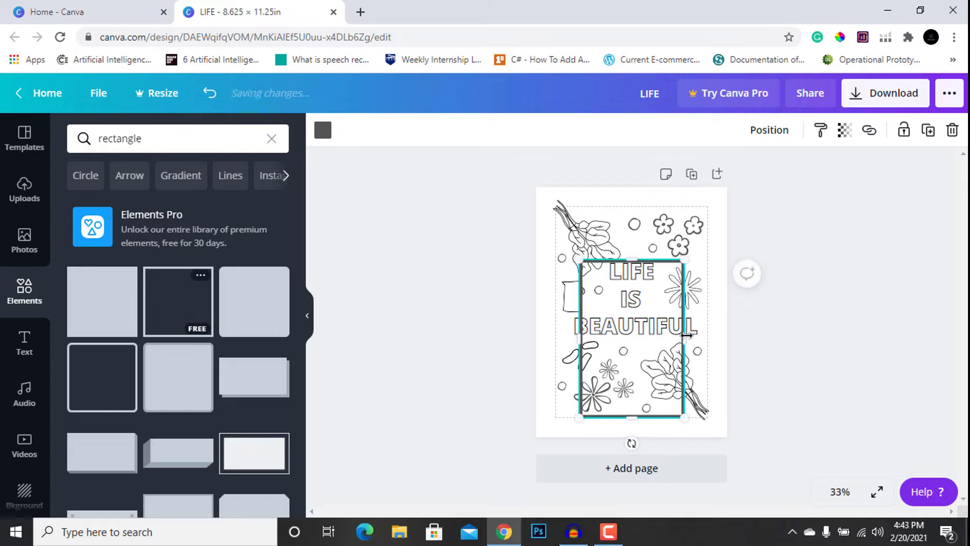
left_click_drag(686, 335, 708, 335)
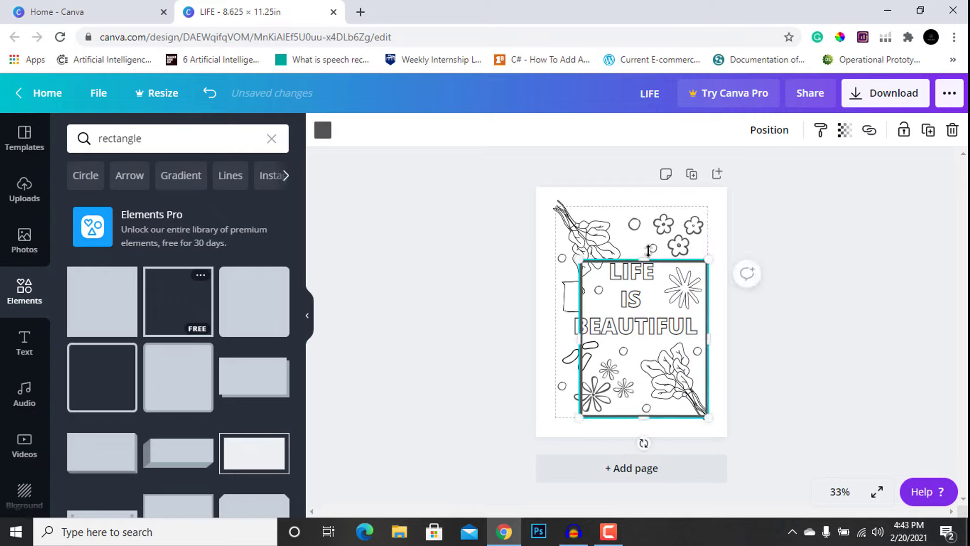
left_click_drag(648, 257, 648, 206)
left_click_drag(581, 312, 554, 317)
left_click(758, 394)
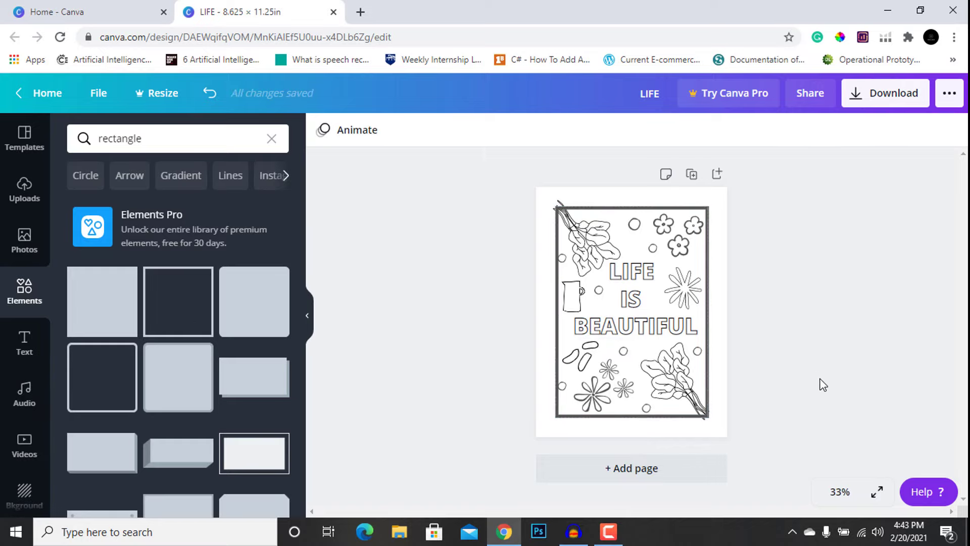
Send the rectangular frame to the back, behind the spinach and the other drawings.
key("ctrl+plus")
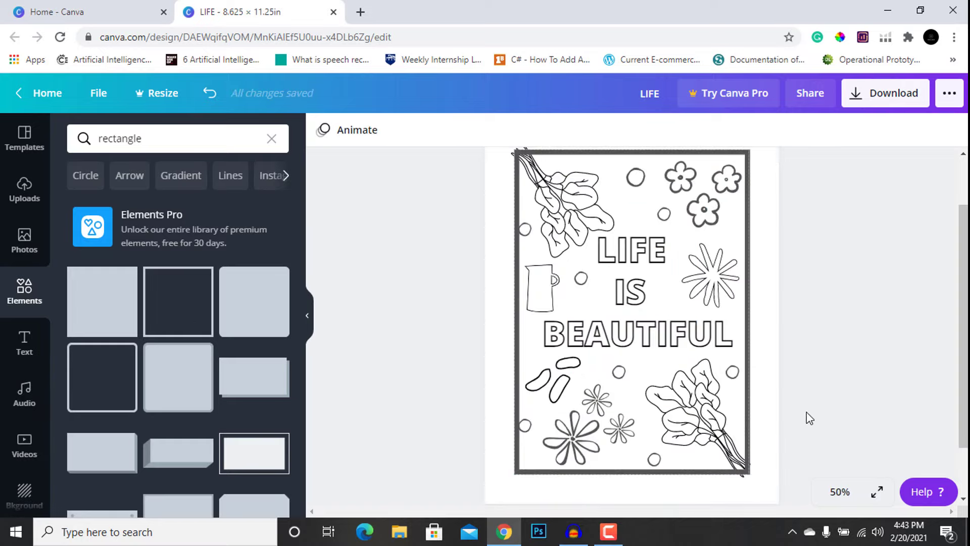
right_click(824, 383)
left_click(534, 233)
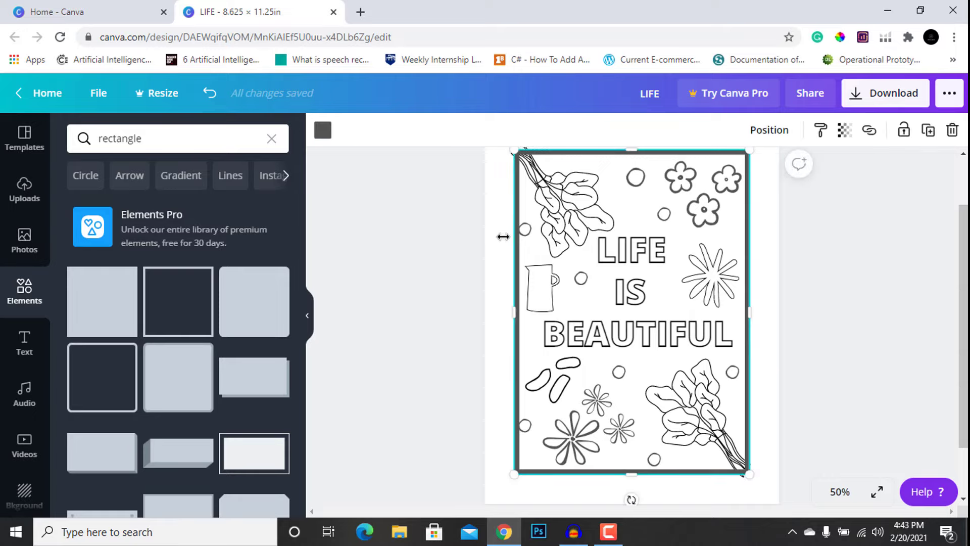
right_click(518, 231)
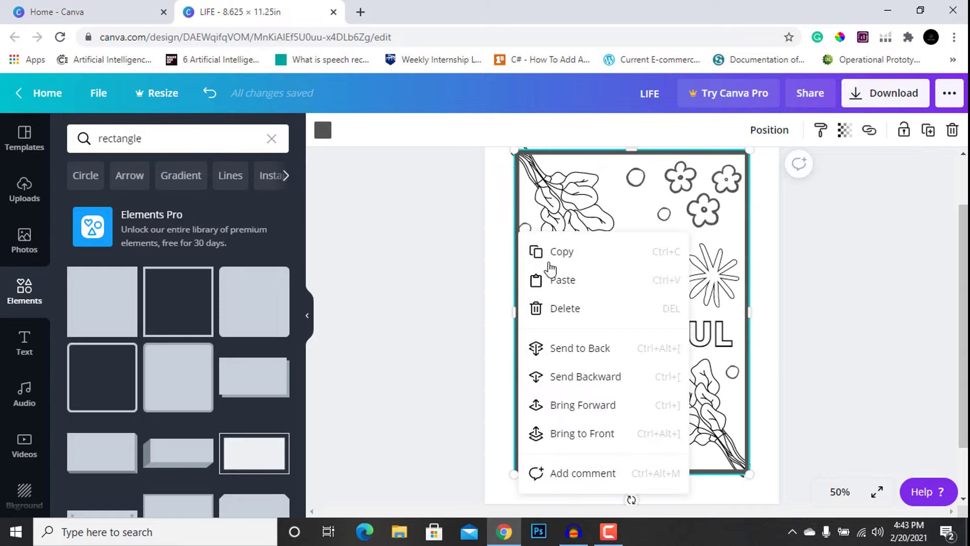
left_click(574, 354)
left_click(797, 296)
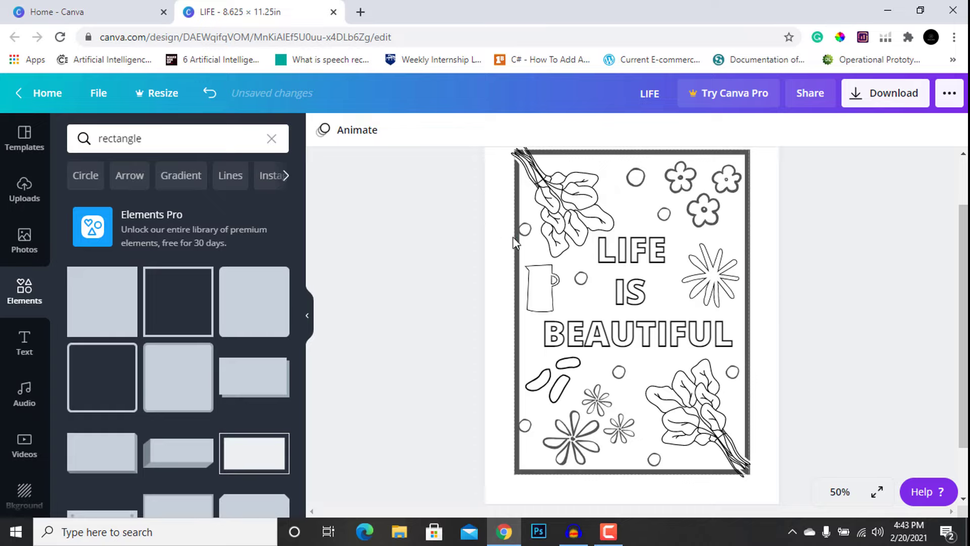
Nudge the small ring beside the upper spinach inward from the frame and check both spinach drawings at the frame corners.
left_click(528, 233)
left_click(450, 342)
scroll(450, 342, "up", 1)
left_click(566, 260)
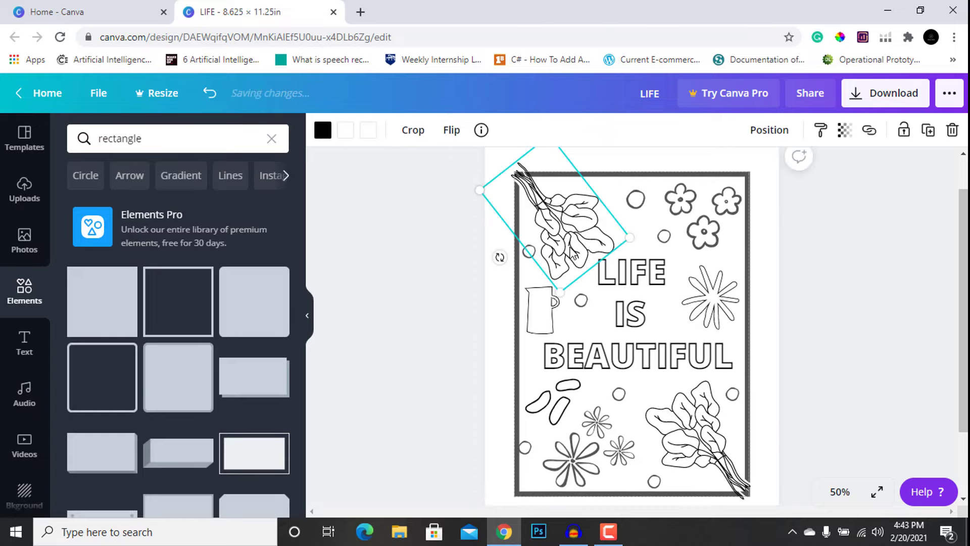
left_click(935, 324)
left_click(749, 488)
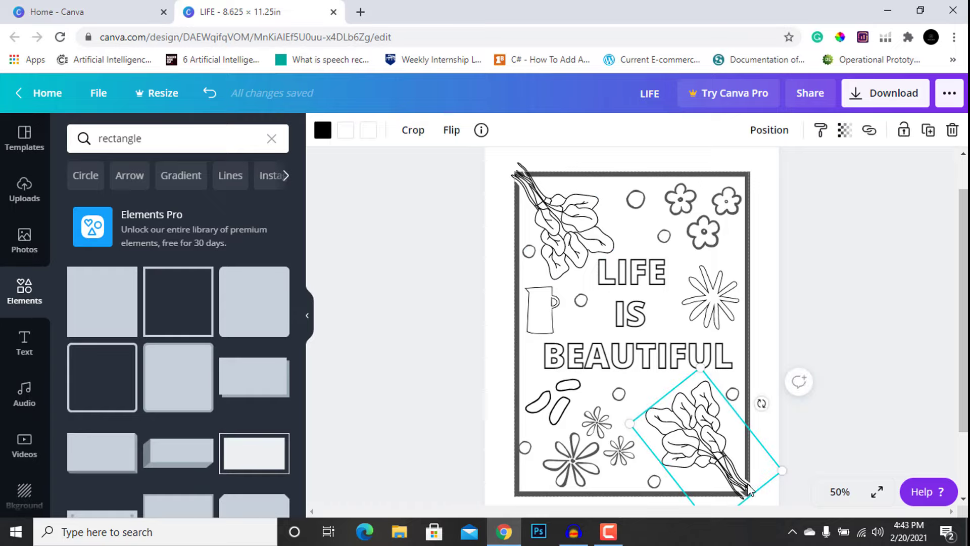
left_click(898, 300)
Bring the rectangular frame to the front, above the spinach stems.
left_click(753, 328)
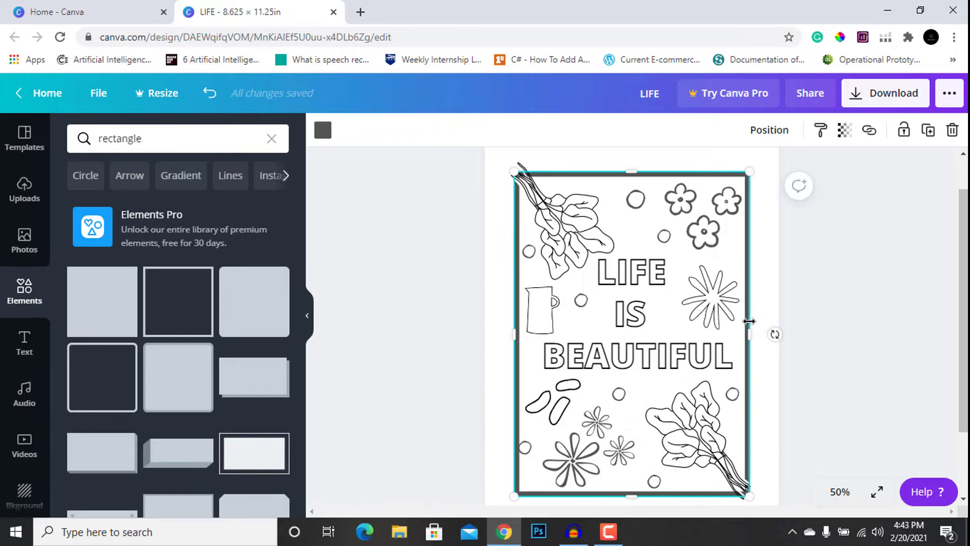
left_click_drag(573, 221, 573, 218)
left_click(758, 334)
right_click(746, 331)
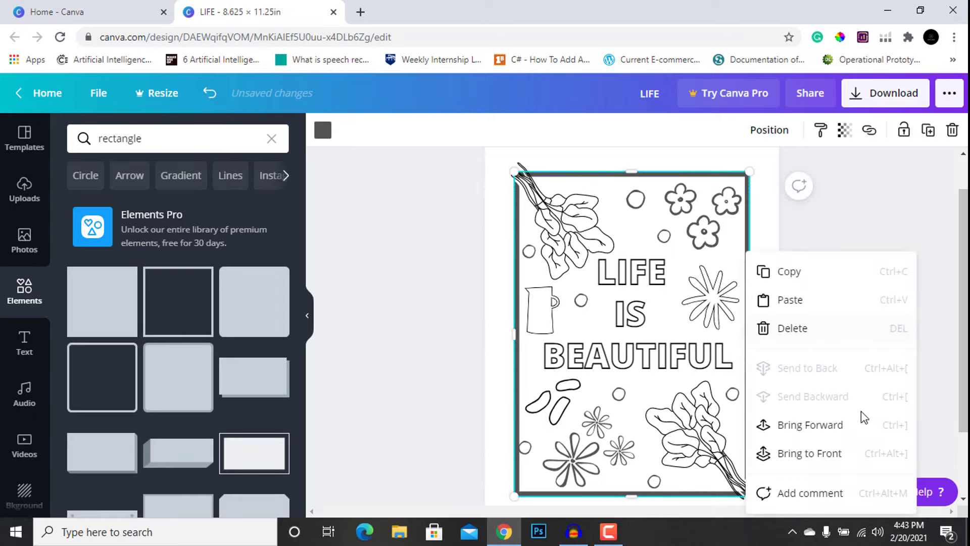
left_click(829, 454)
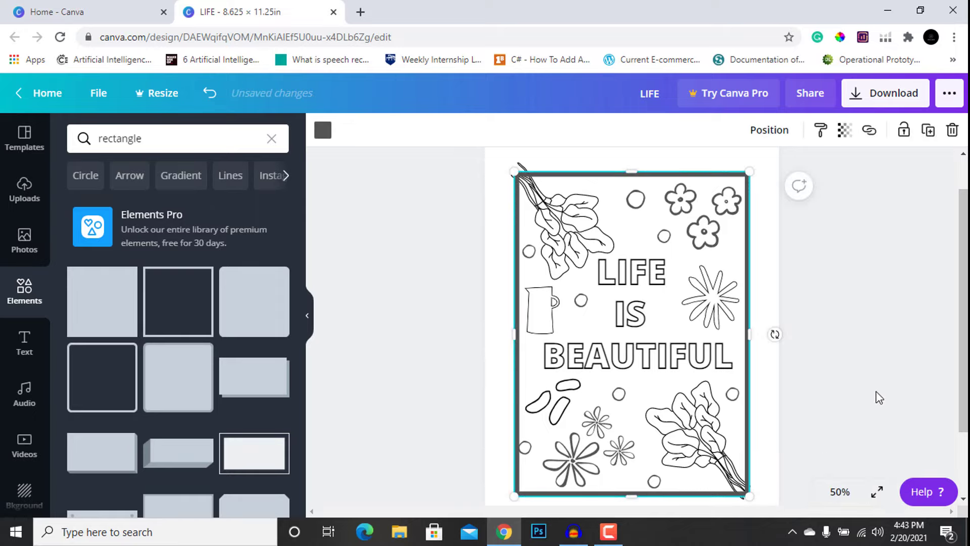
Add a solid rectangle, flatten it into a strip and stretch it across the page's top margin above the frame.
left_click(108, 310)
left_click_drag(635, 271, 632, 372)
left_click_drag(606, 422, 541, 174)
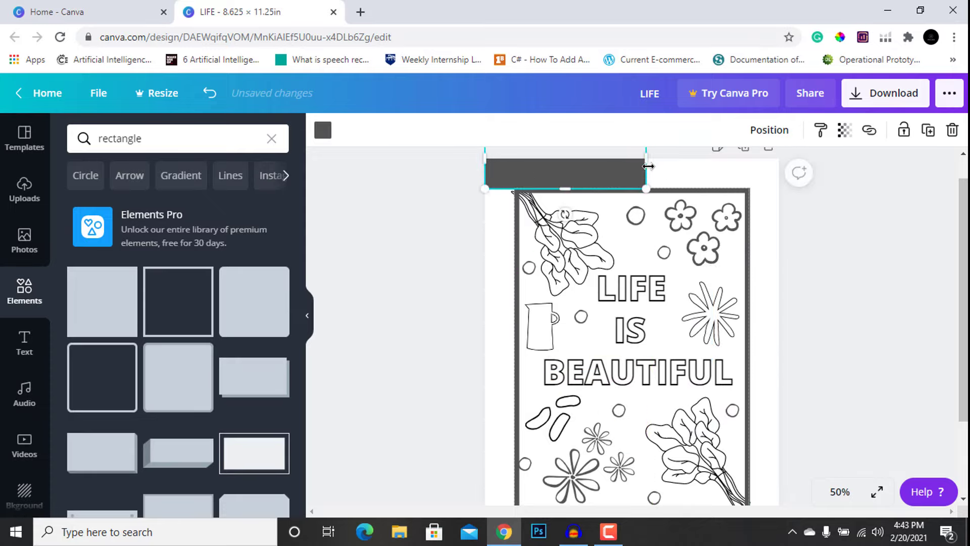
left_click_drag(648, 173, 789, 167)
left_click(823, 231)
Recolor the solid strip across the top margin white.
left_click(695, 175)
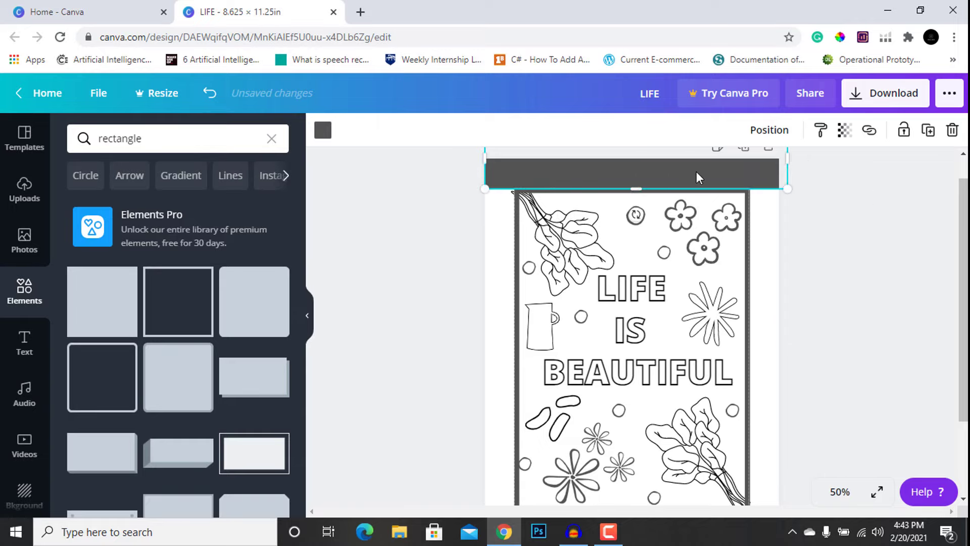
left_click(324, 131)
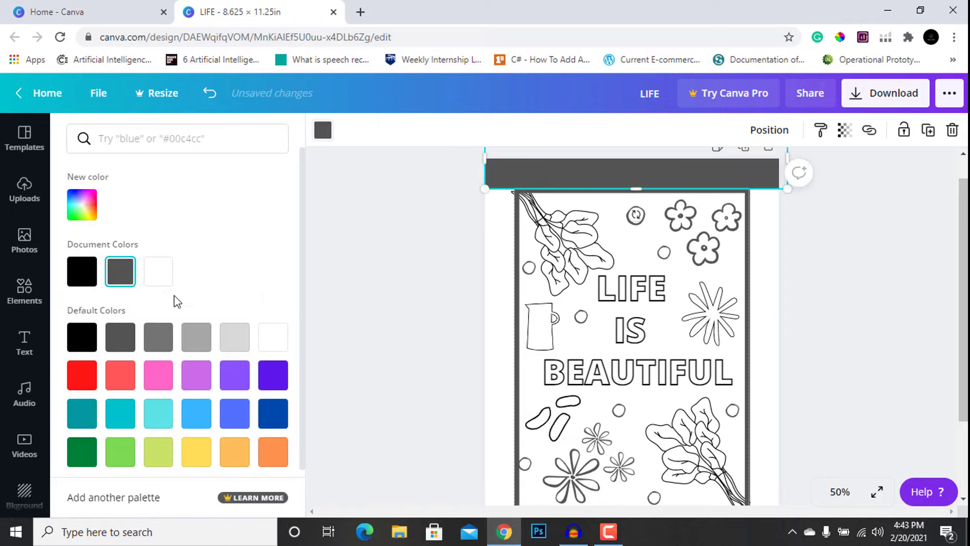
left_click(157, 266)
left_click(409, 283)
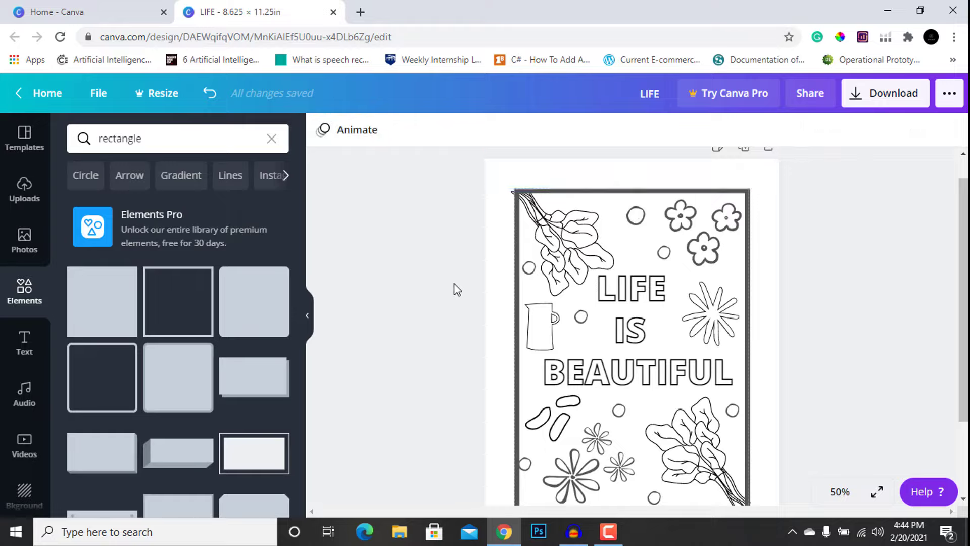
Shift the white strip slightly to the left across the page's top margin.
left_click(749, 232)
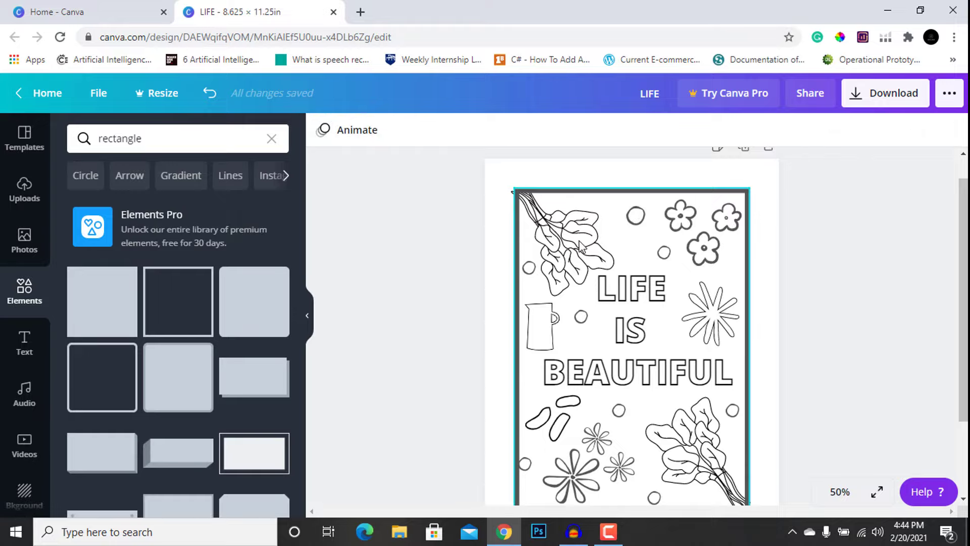
left_click(821, 343)
left_click(735, 177)
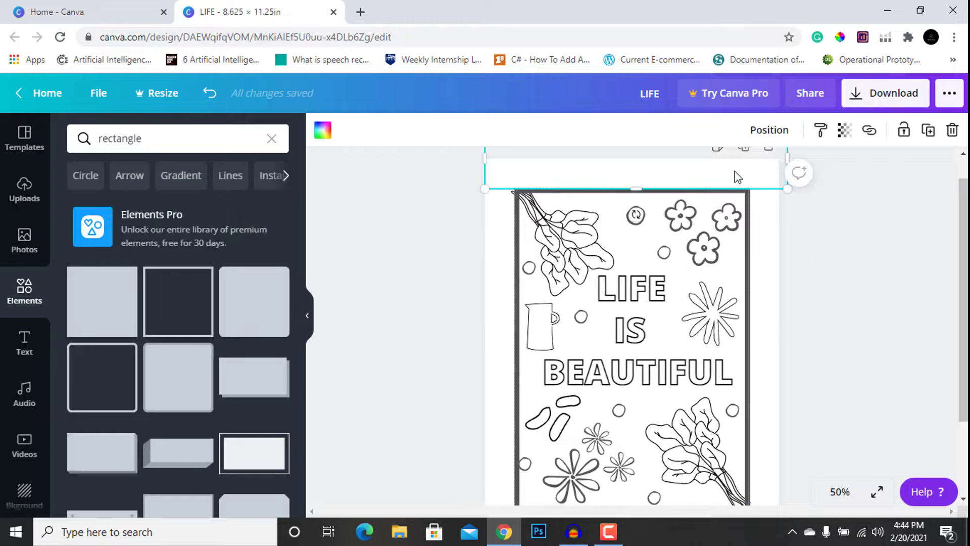
key("Delete")
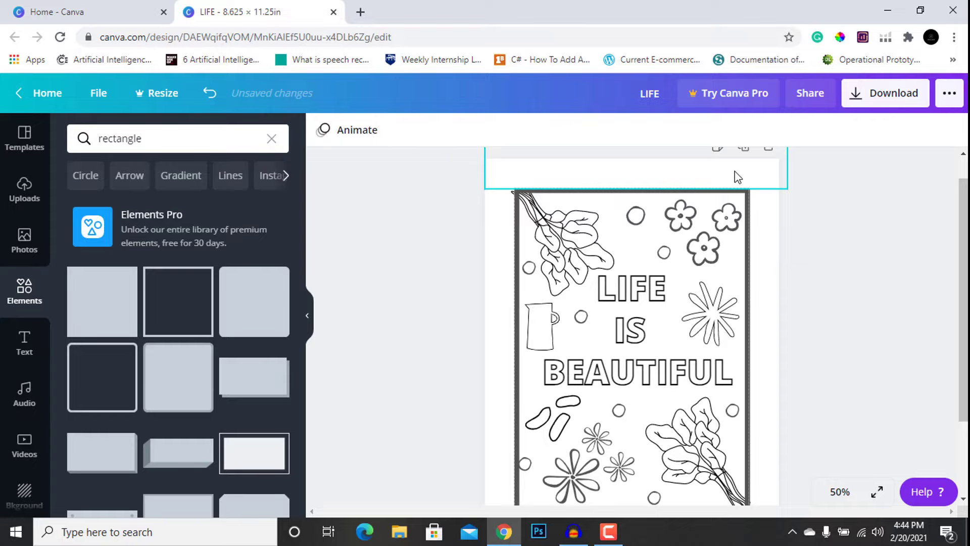
mouse_move(699, 176)
left_mouse_down()
mouse_move(722, 460)
mouse_move(717, 528)
mouse_move(704, 256)
mouse_move(684, 156)
mouse_move(684, 173)
left_mouse_up()
left_click(918, 301)
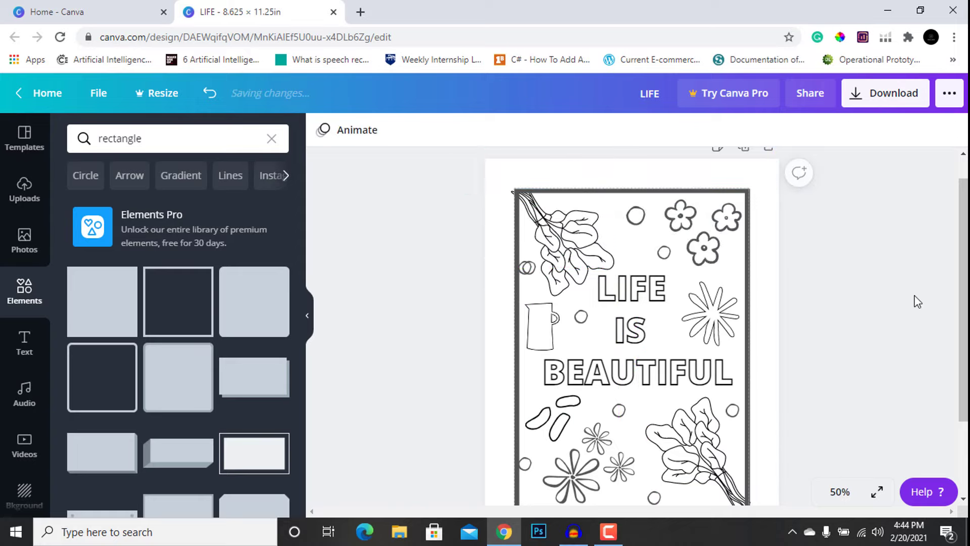
Duplicate the white strip and place the copy across the page's bottom margin, just below the frame.
left_click(752, 183)
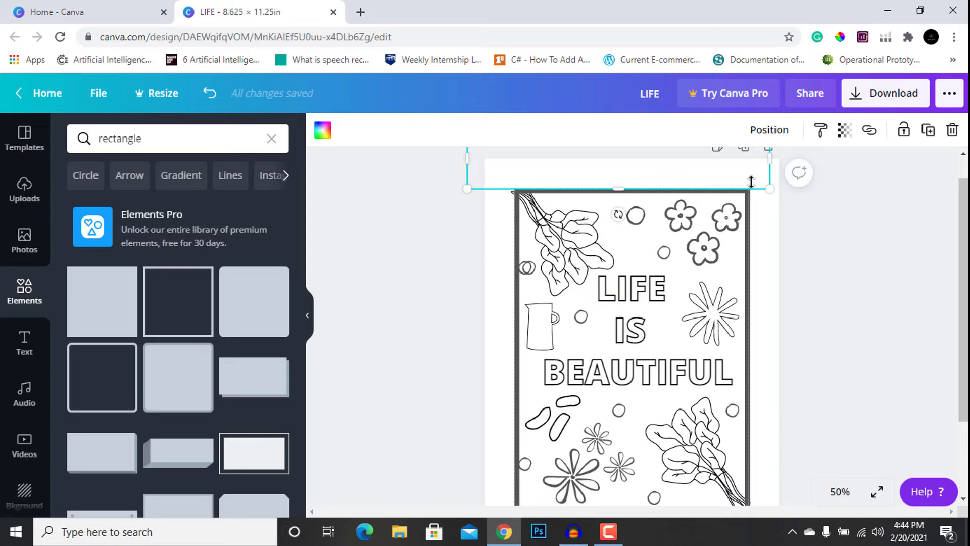
left_click(865, 301)
left_click(721, 177)
left_click(837, 283)
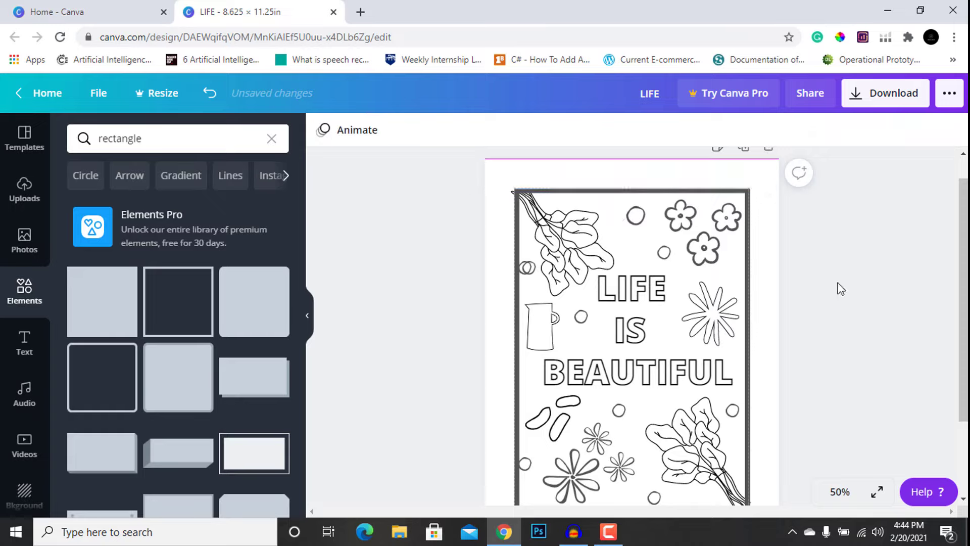
left_click(723, 172)
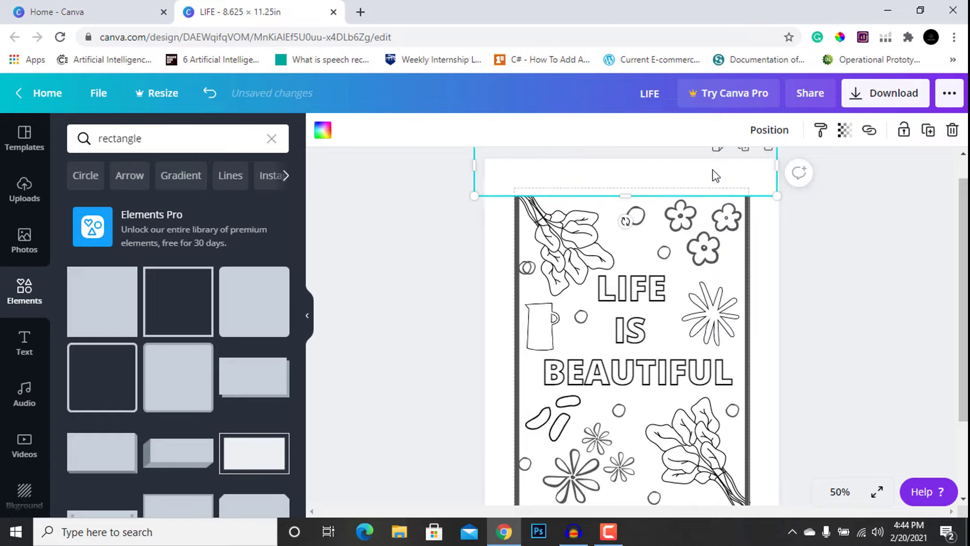
left_click_drag(721, 173, 710, 424)
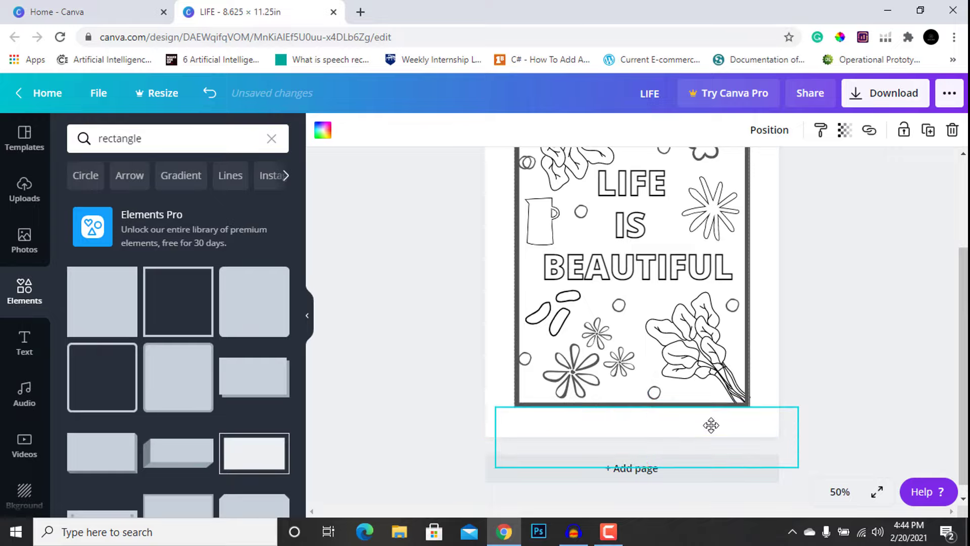
left_click(920, 324)
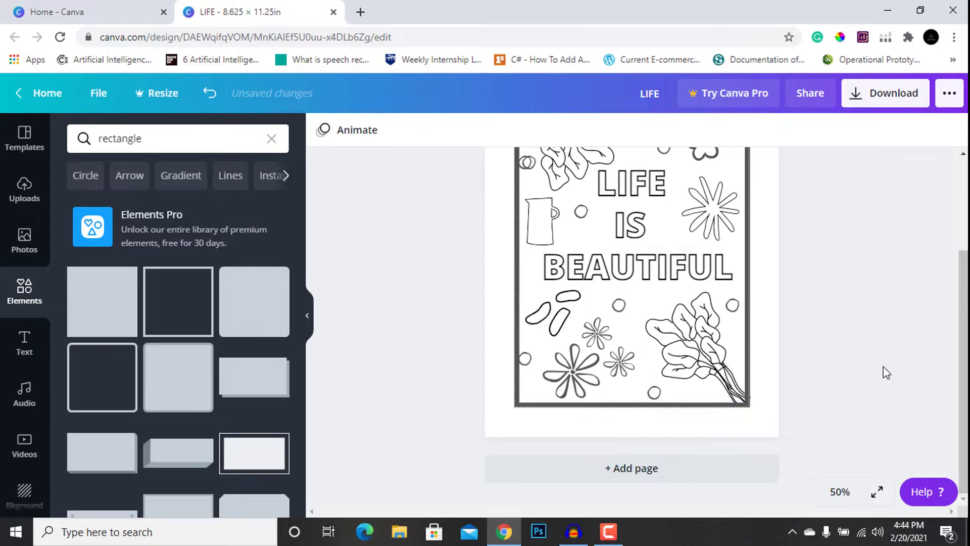
Send the rectangular frame around the page to the back, behind all the drawings.
scroll(919, 329, "up", 1)
scroll(919, 328, "down", 1)
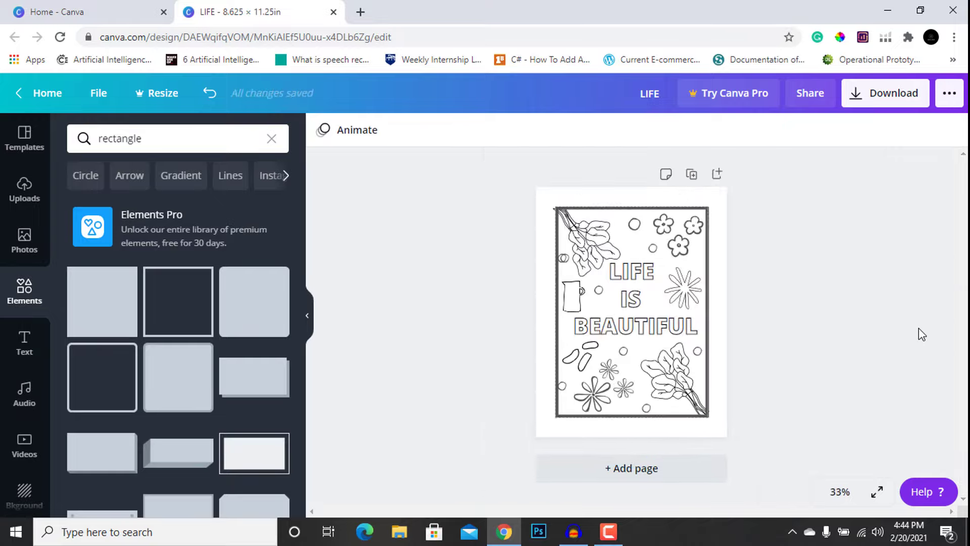
scroll(882, 356, "up", 2)
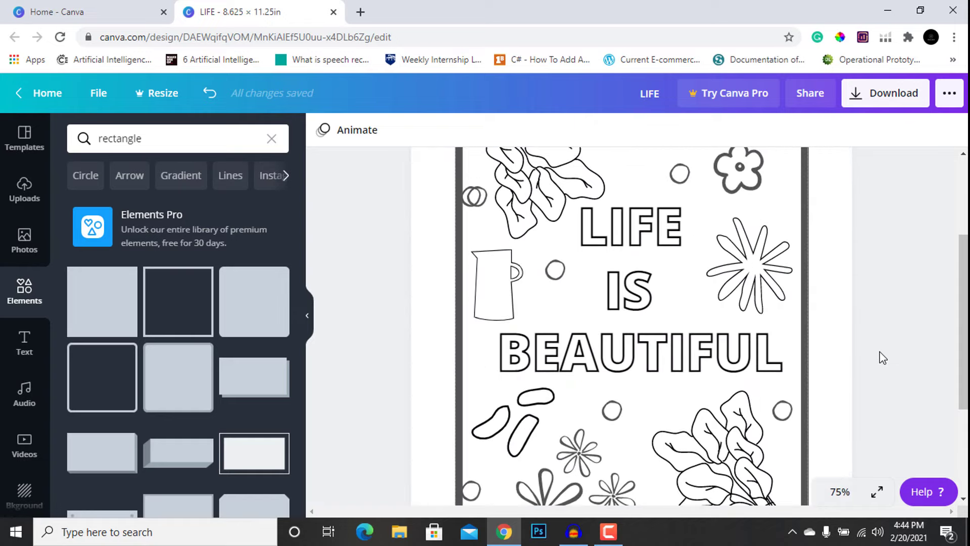
left_click(804, 258)
right_click(804, 257)
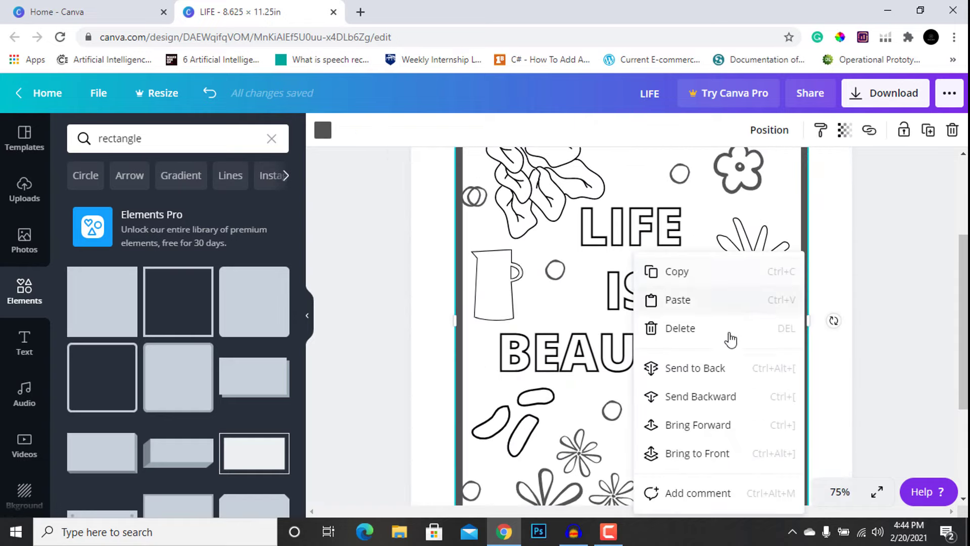
left_click(656, 369)
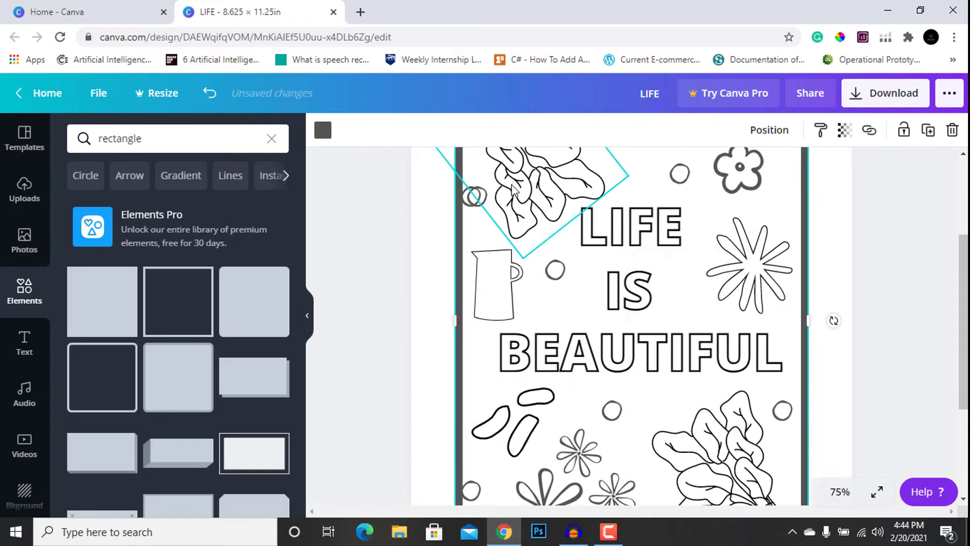
Nudge one of the two overlapping small circles beside the upper-left leaves slightly right so they coincide as a single circle.
left_click(475, 203)
left_click_drag(475, 202, 480, 201)
left_click(933, 323)
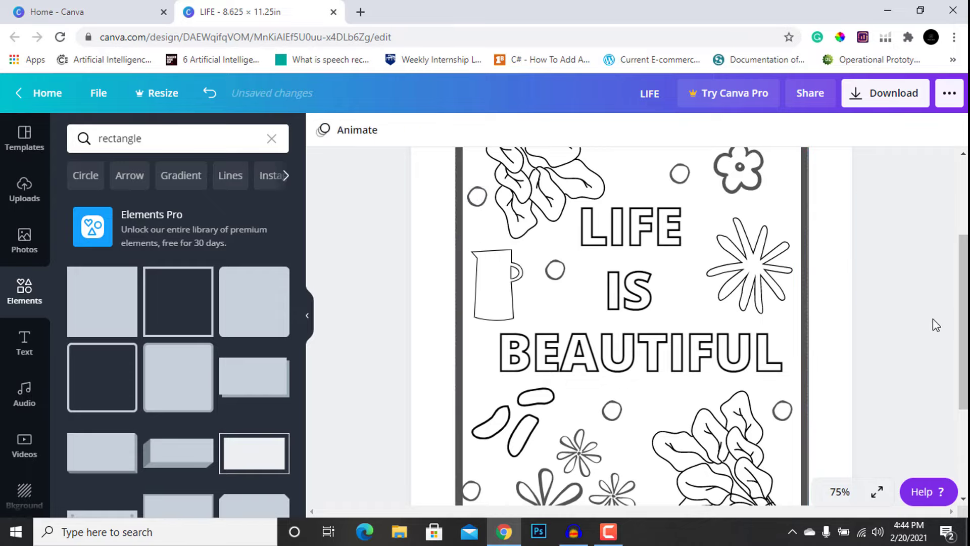
Bring the rectangular frame to the front so it overlaps the leaf stems at the corners.
key("ctrl+minus")
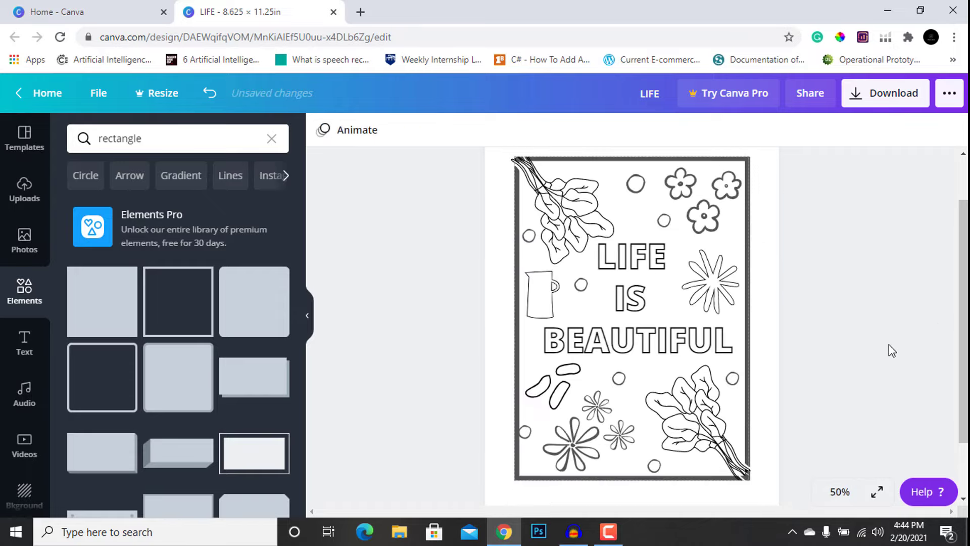
left_click(750, 284)
right_click(746, 281)
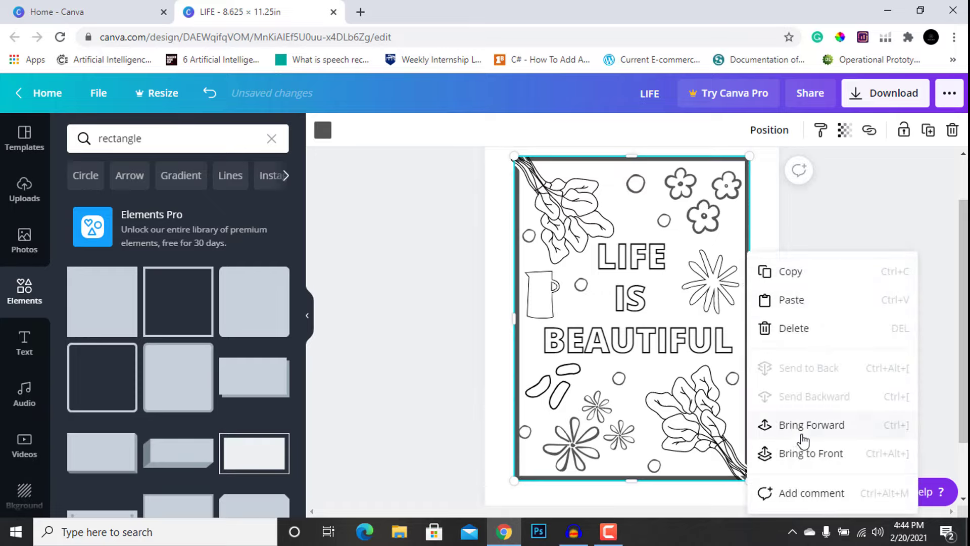
left_click(803, 454)
left_click(879, 405)
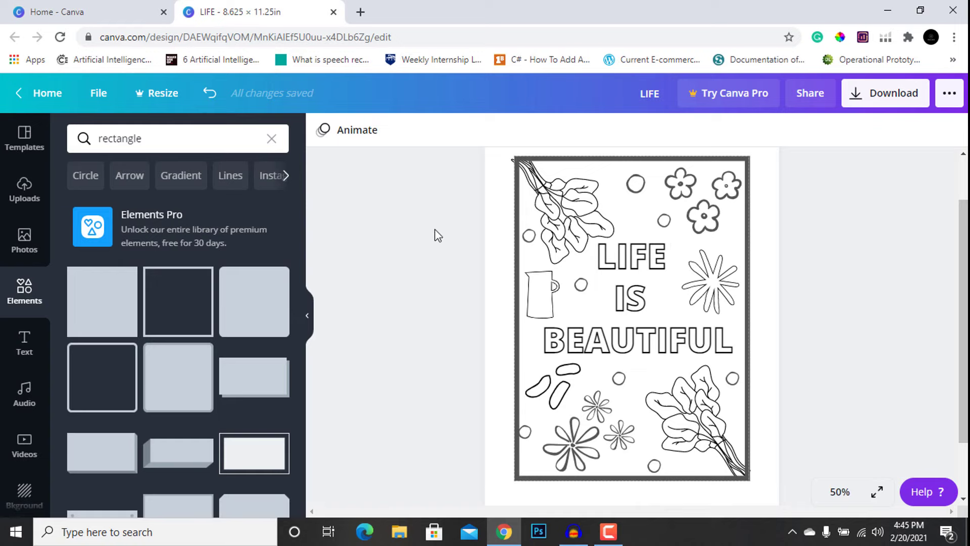
Switch to Audacity, stop the running audio recording, and switch to the screen recorder.
left_click(573, 532)
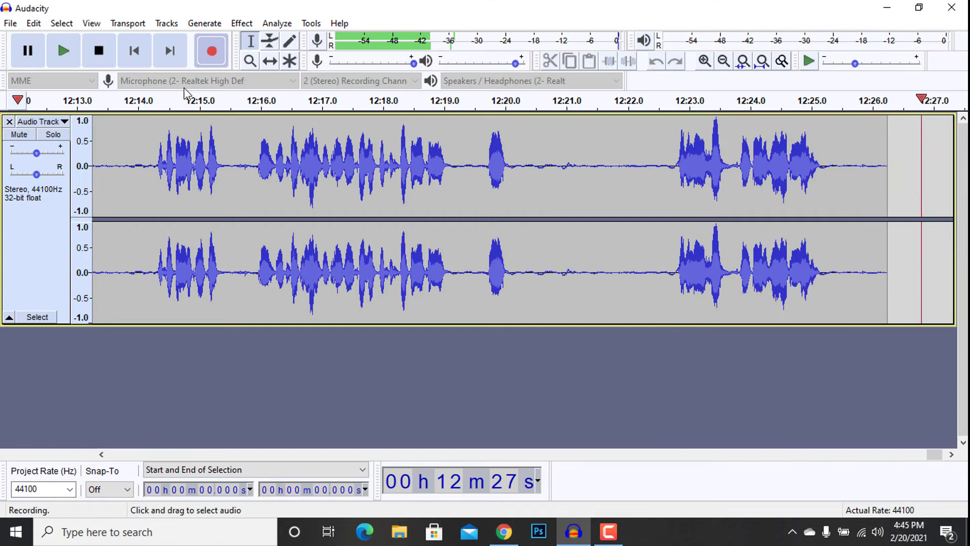
key("space")
left_click(608, 531)
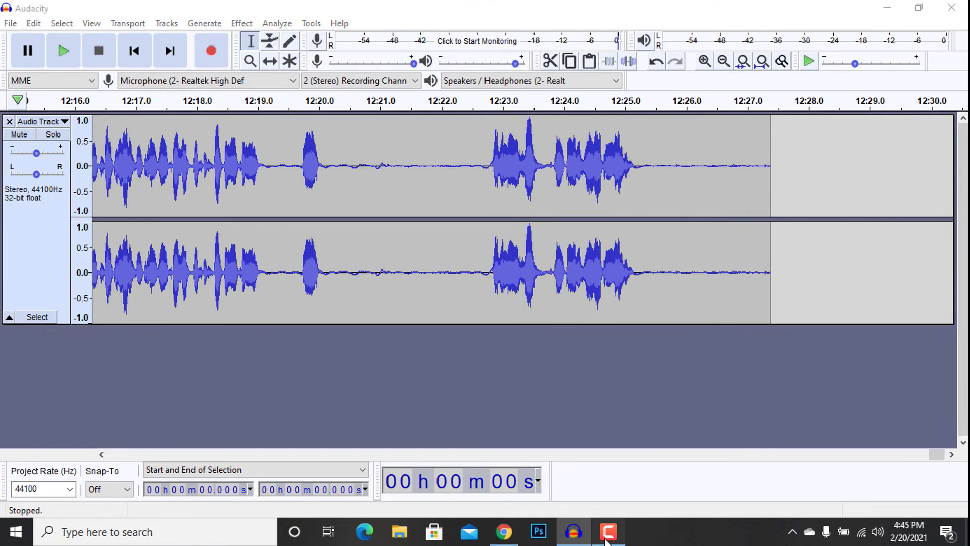